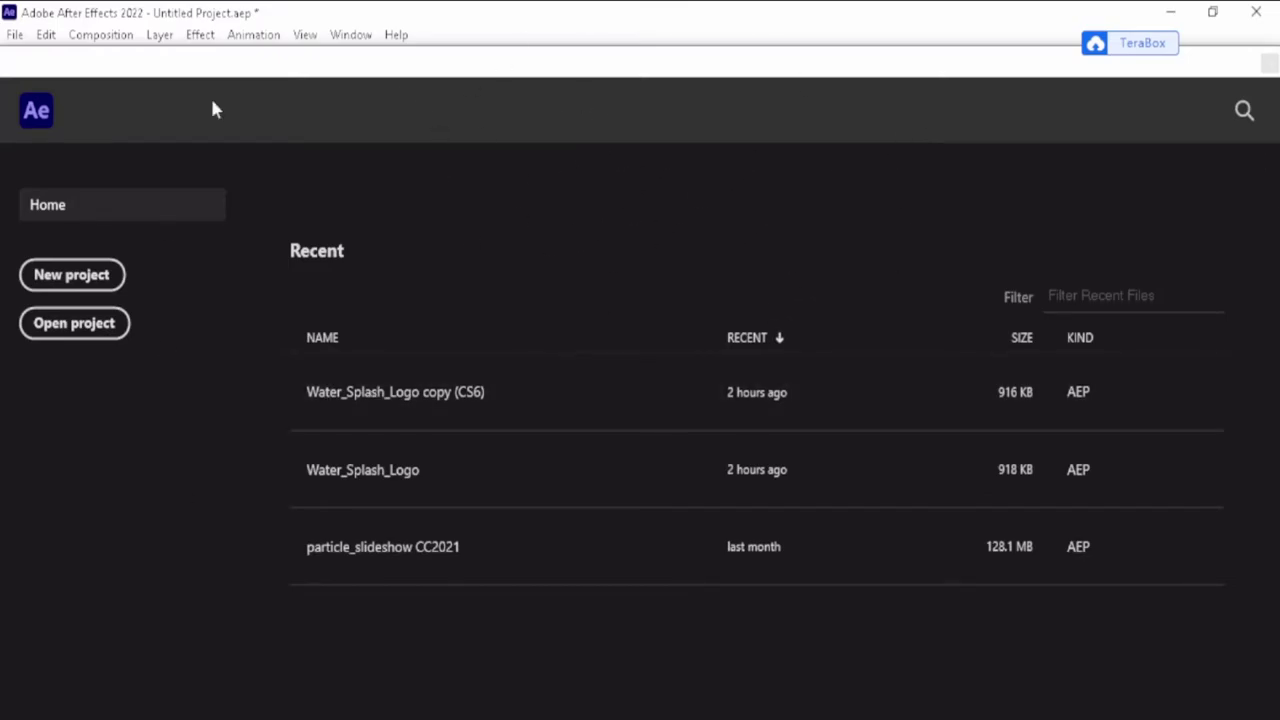
- Close the old untitled project without saving, leaving a fresh empty project
click(88, 285)
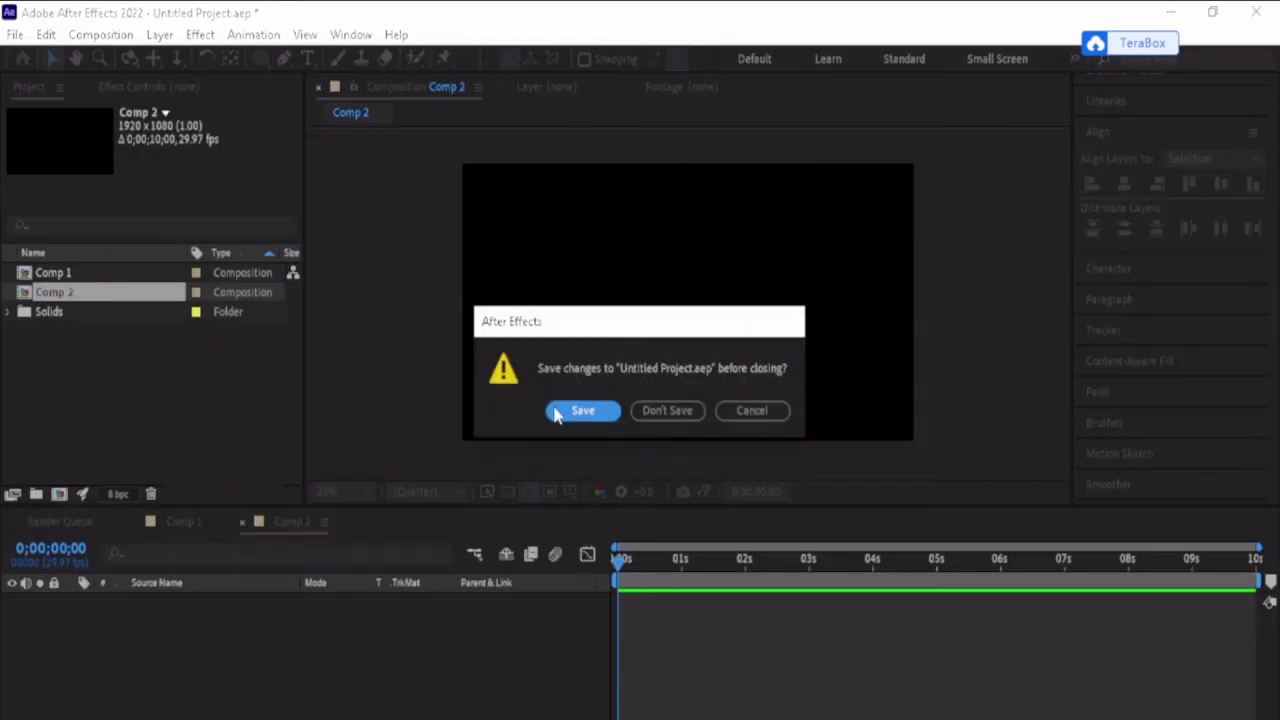
click(684, 410)
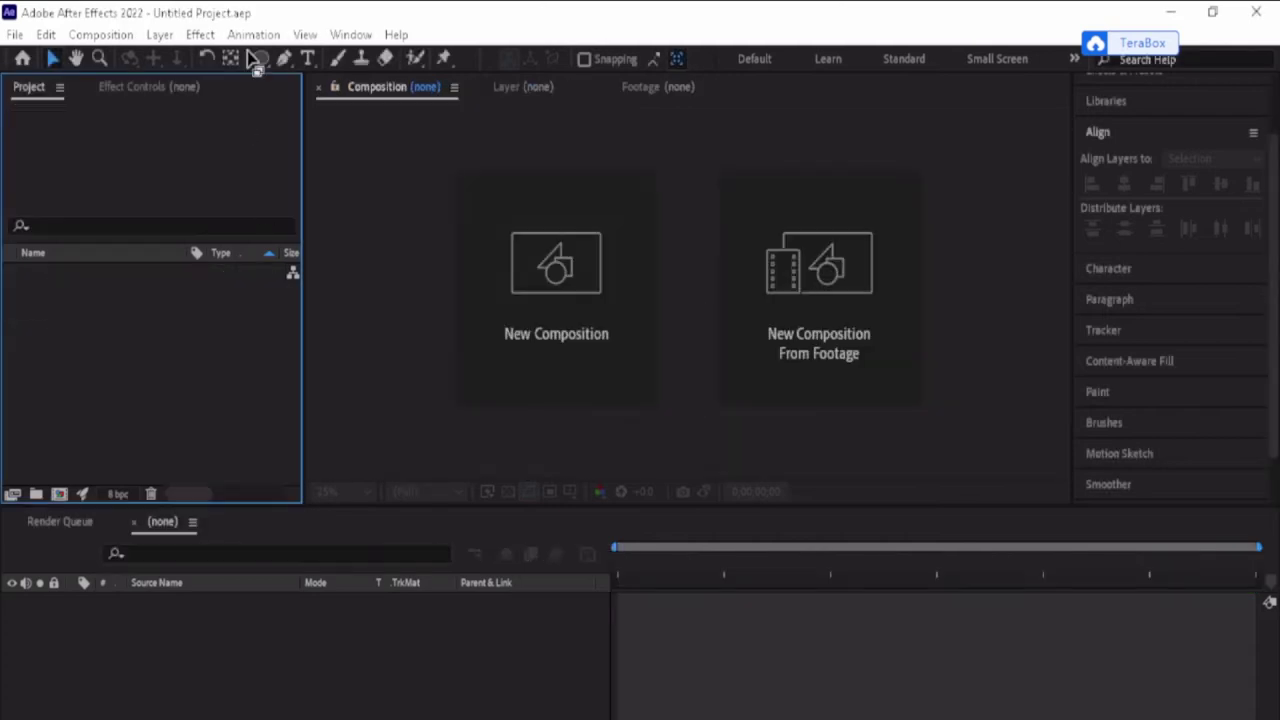
- Create Comp 1 at 1920×1080, 29.97 fps, 10 seconds using the HDTV 1080 29.97 preset
click(576, 298)
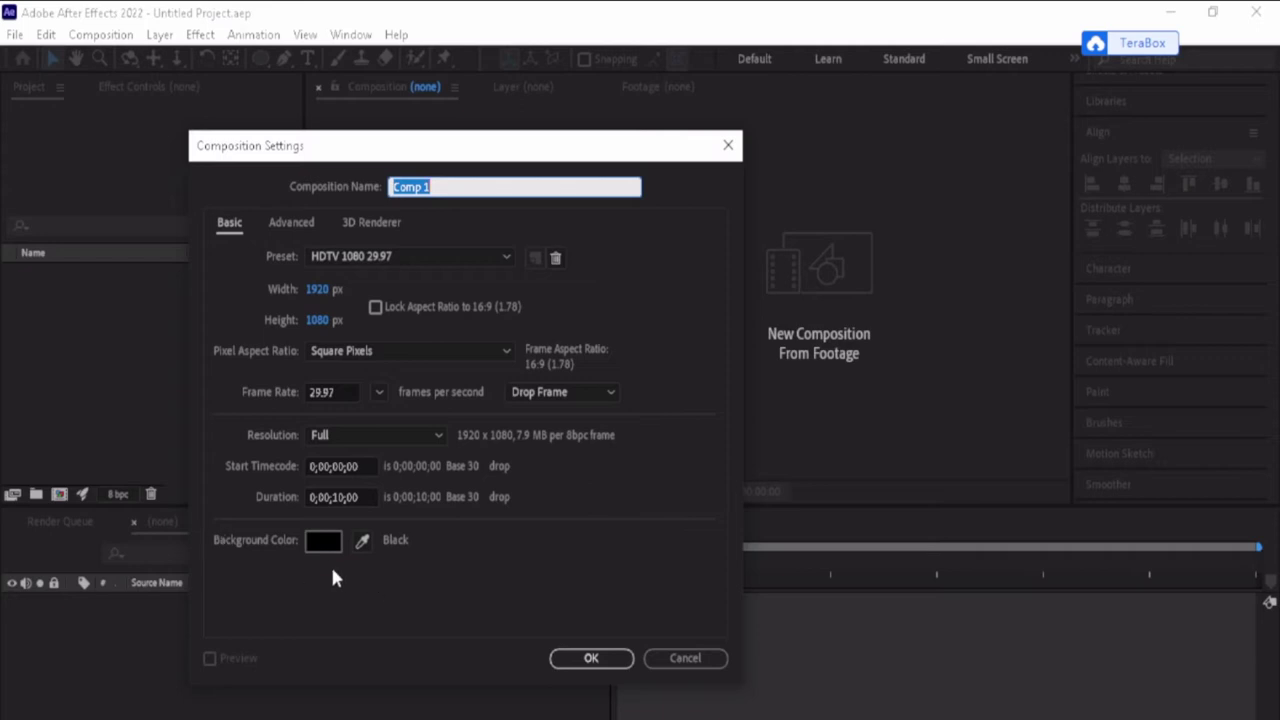
click(588, 660)
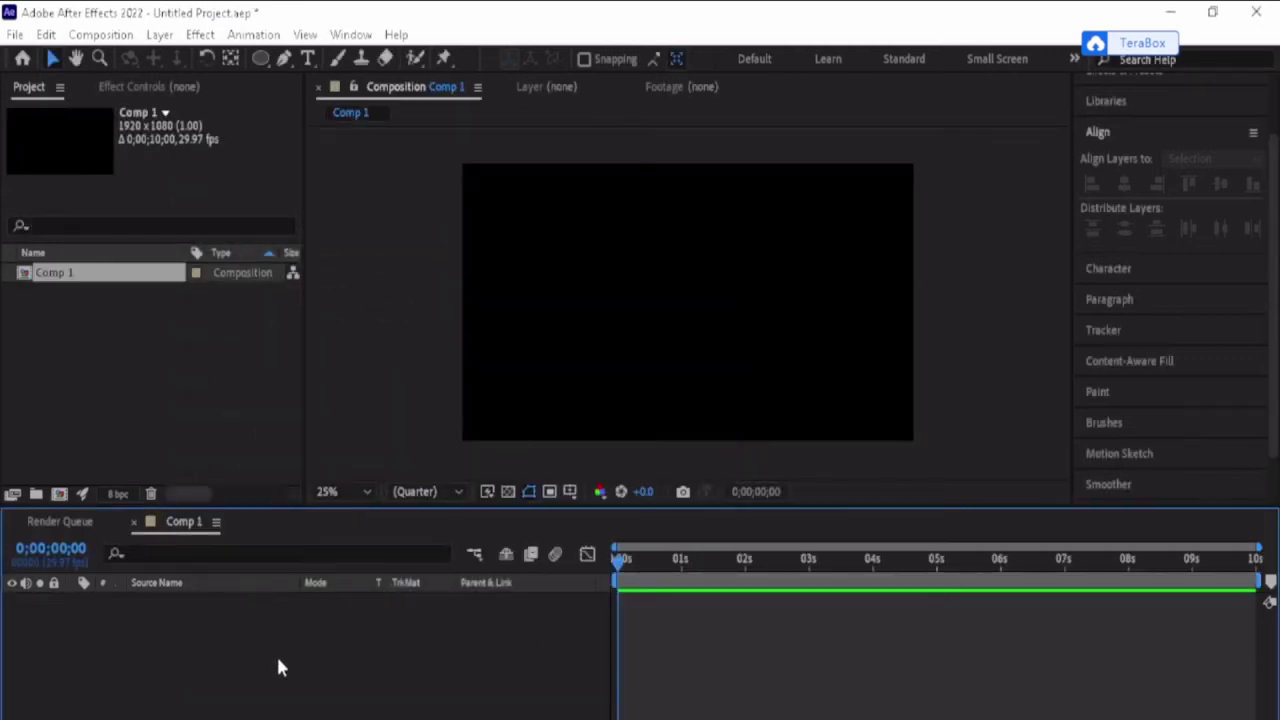
right_click(279, 668)
- Add a full-frame 1920×1080 Dark Red Solid 1 background layer and switch to the Ellipse Tool
mouse_move(337, 410)
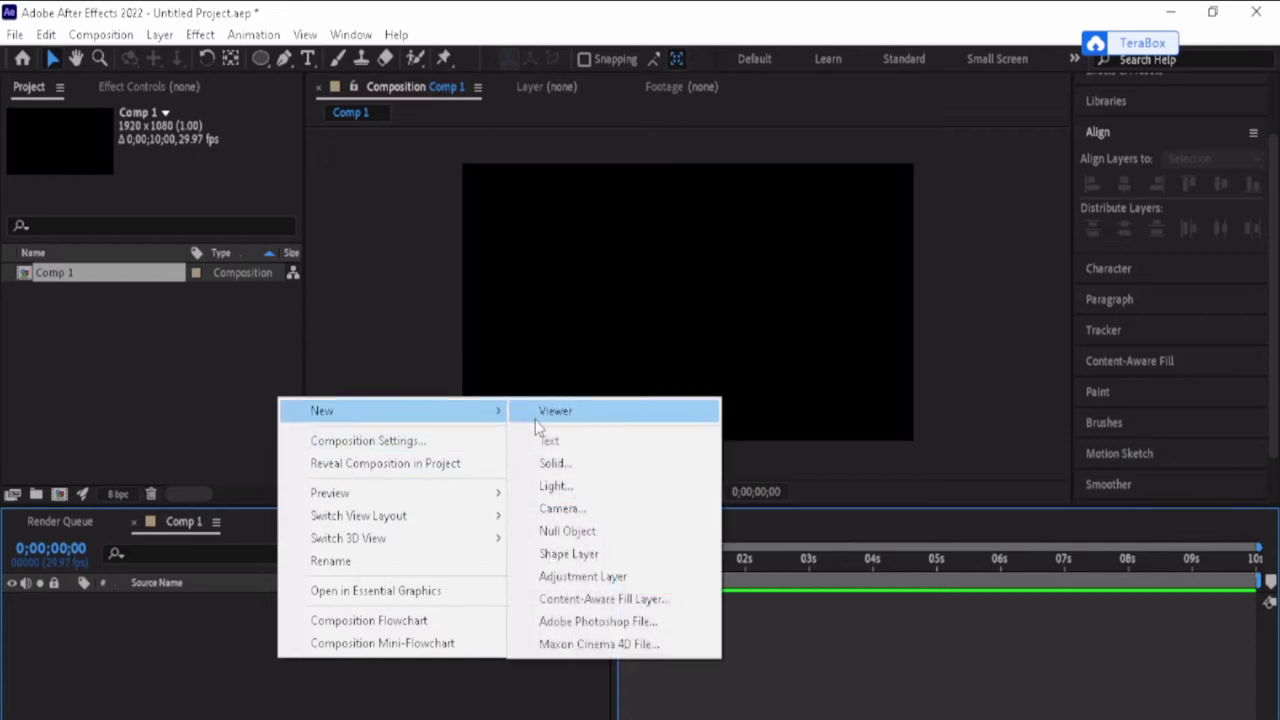
click(553, 463)
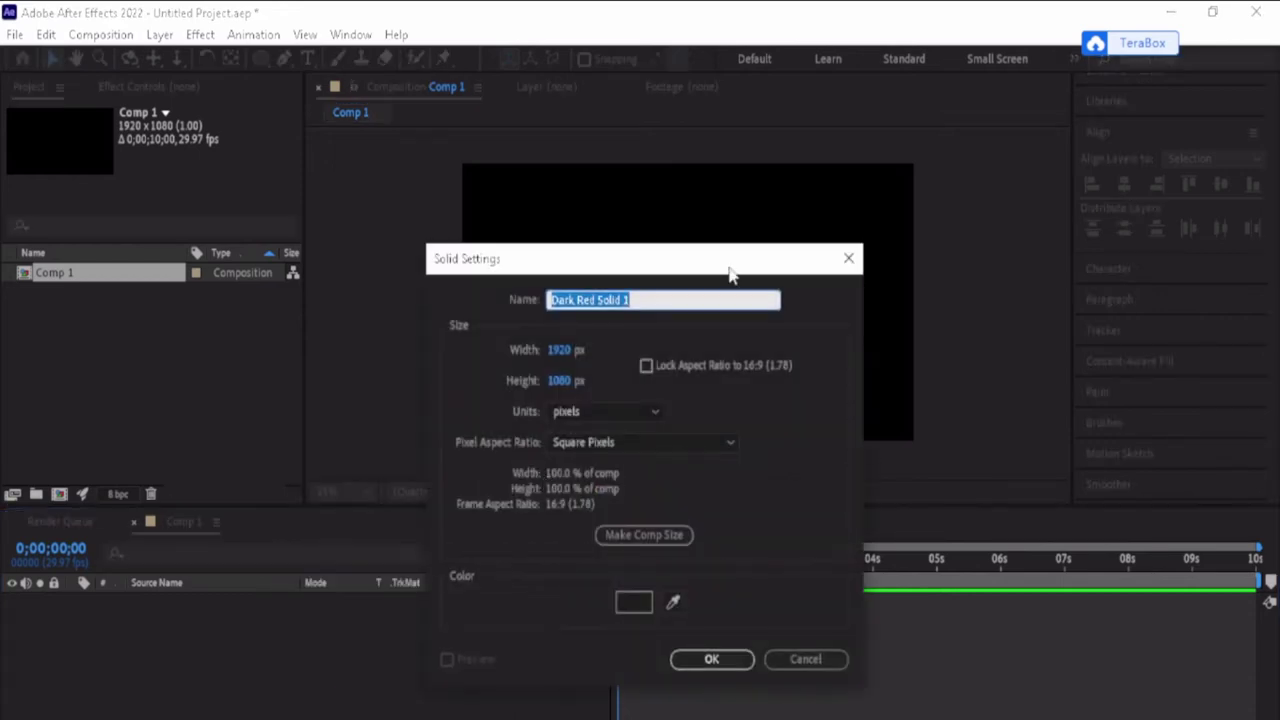
click(711, 659)
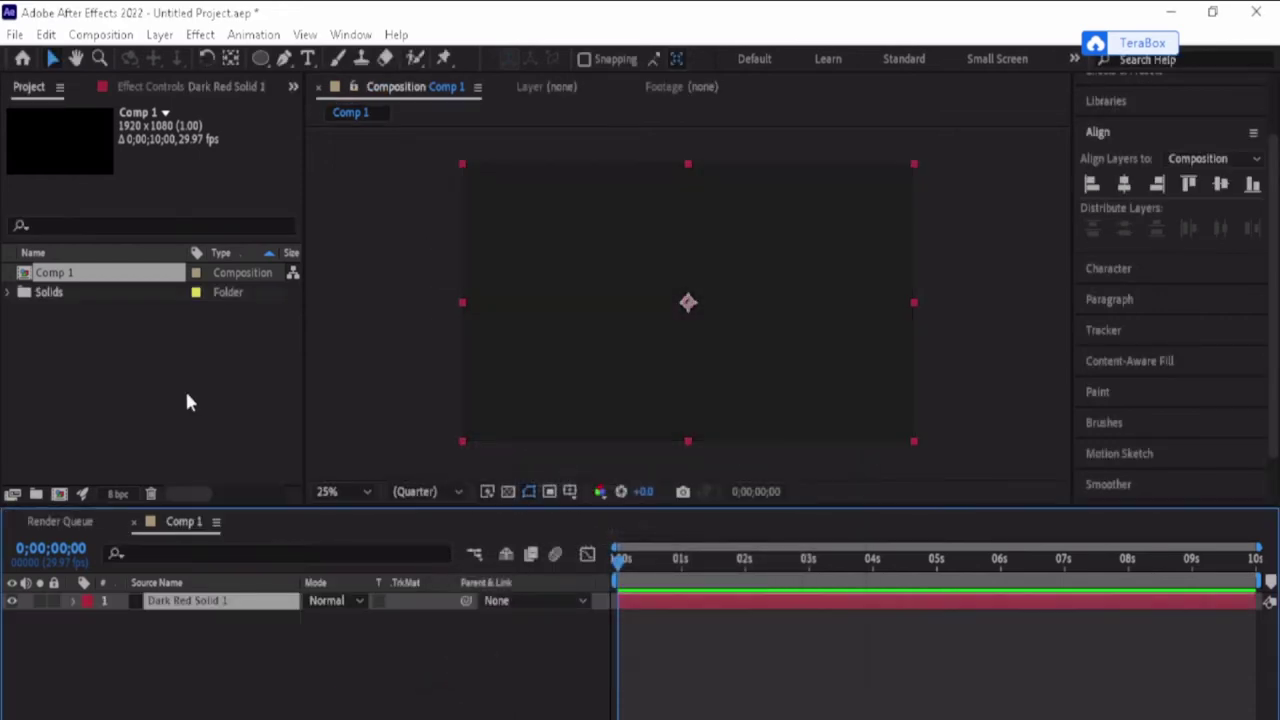
click(288, 705)
click(183, 605)
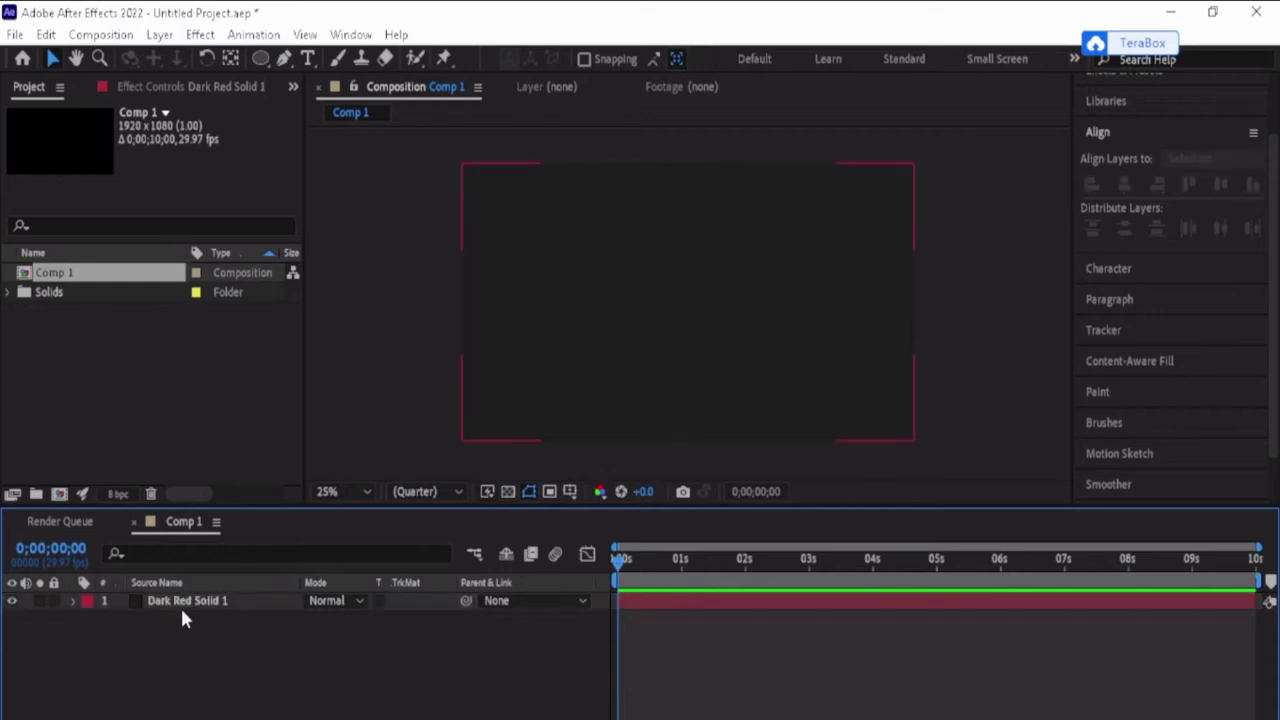
click(222, 677)
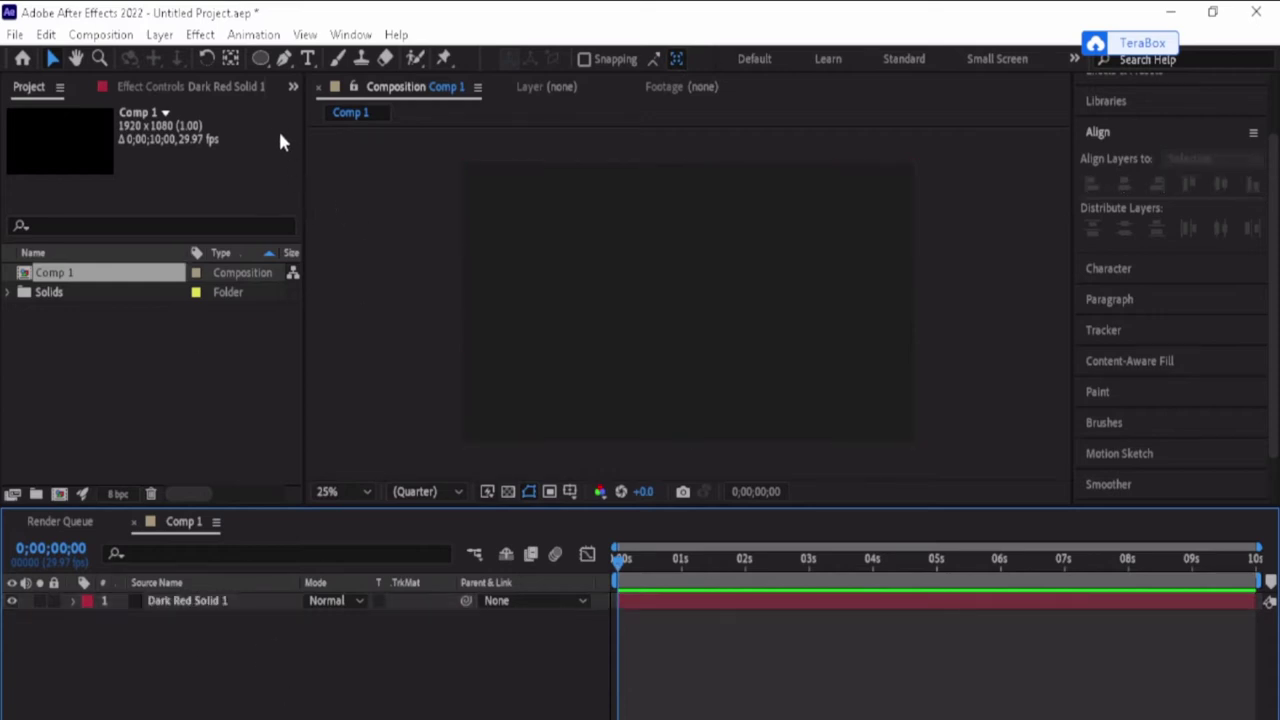
click(259, 57)
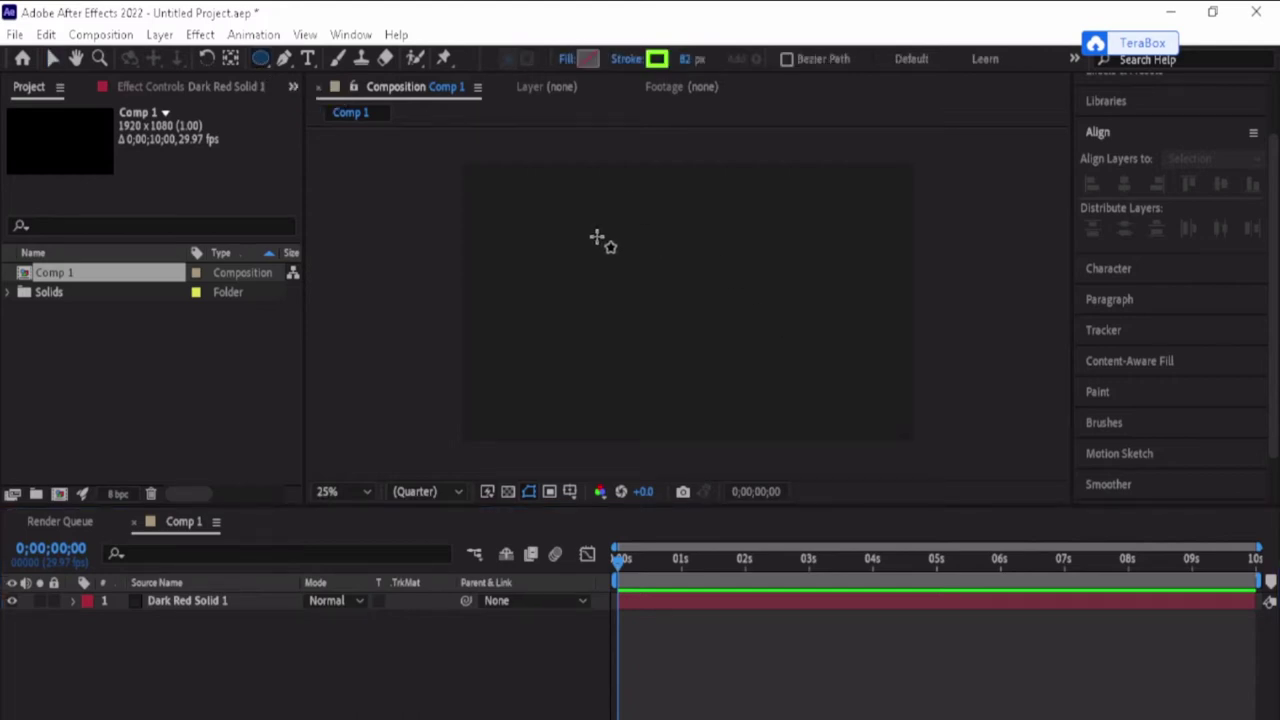
- Draw a circular ring shape layer and change its stroke colour to red
drag(591, 201, 806, 425)
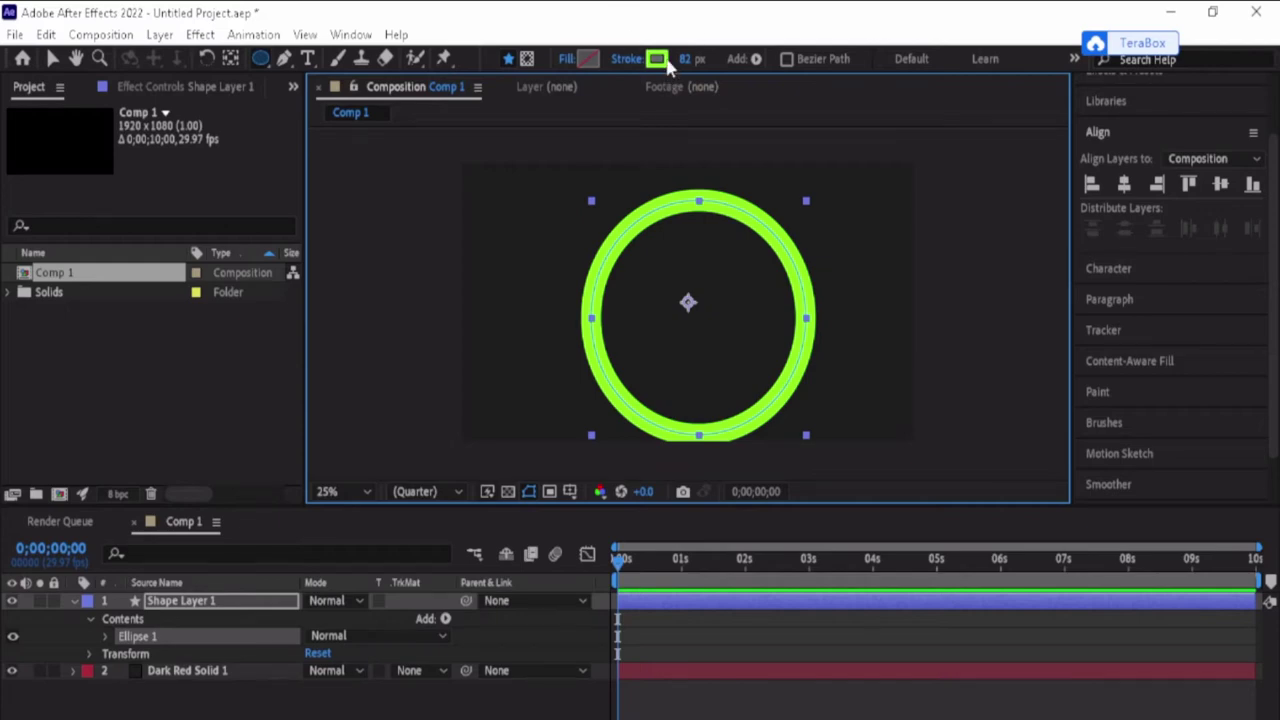
click(656, 58)
click(550, 492)
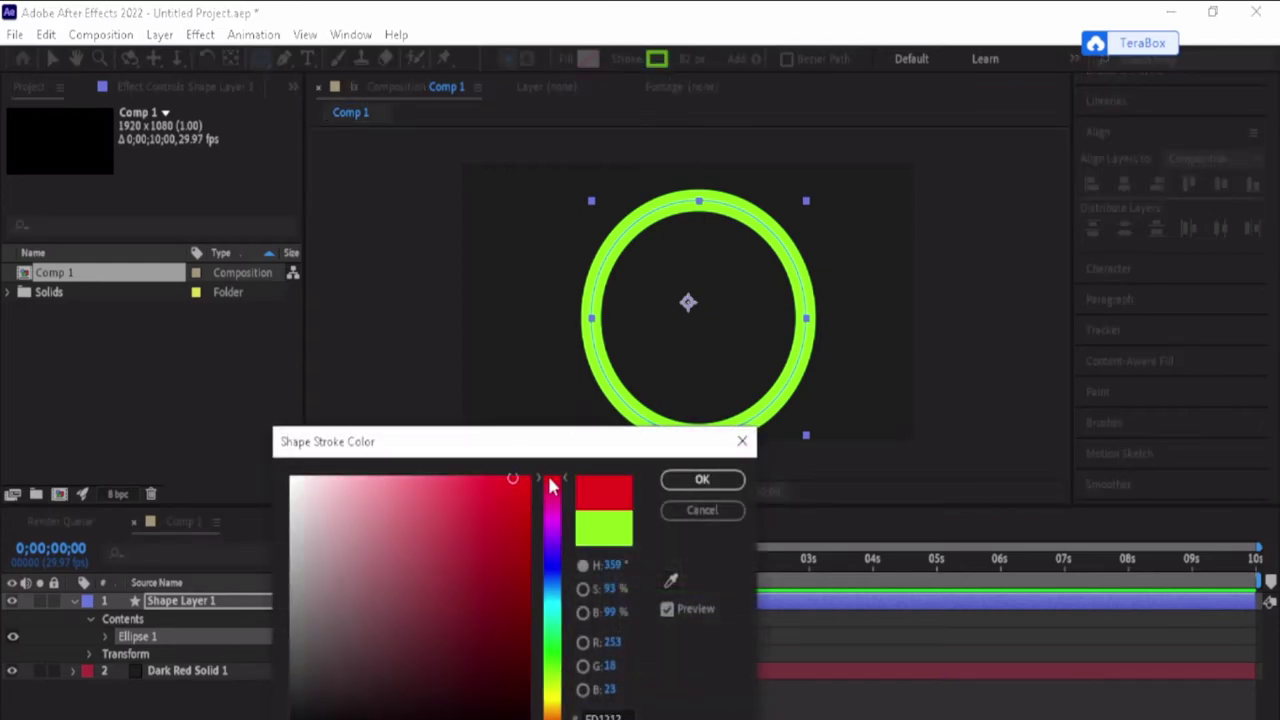
click(704, 481)
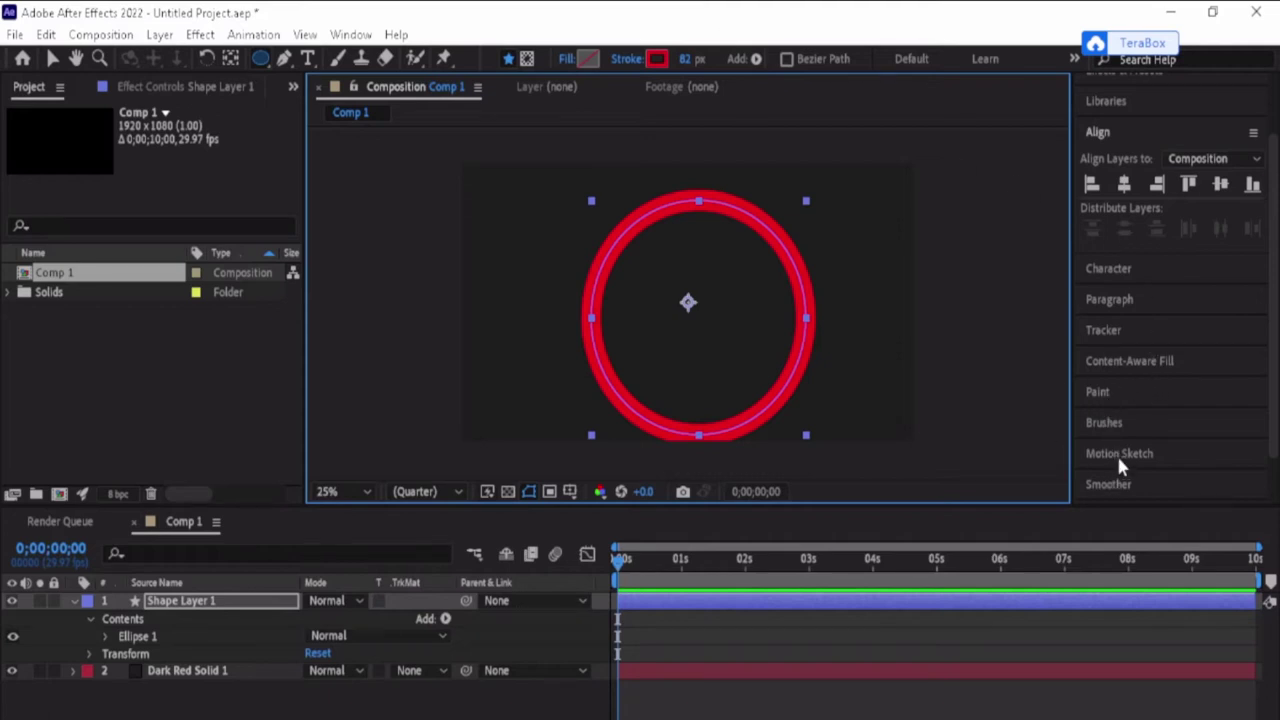
- Align the red ring horizontally and vertically to the composition and set its stroke to 86 px
click(1107, 131)
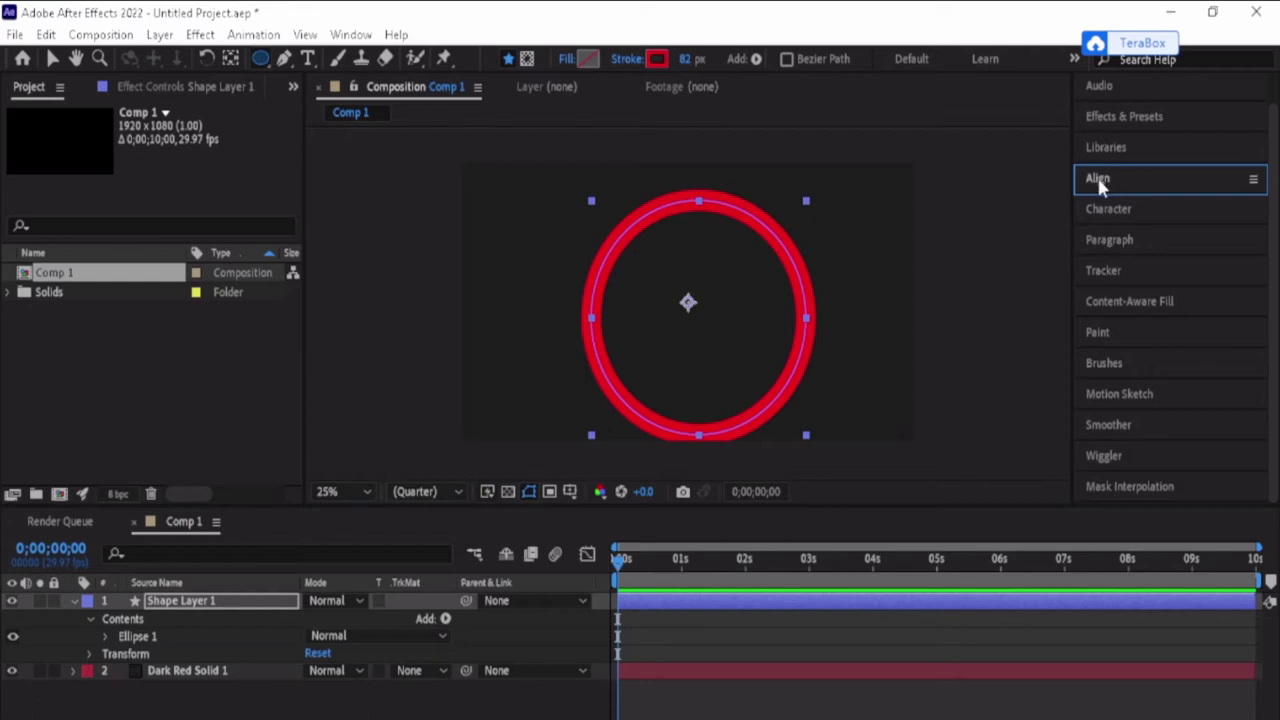
click(1097, 177)
click(1124, 232)
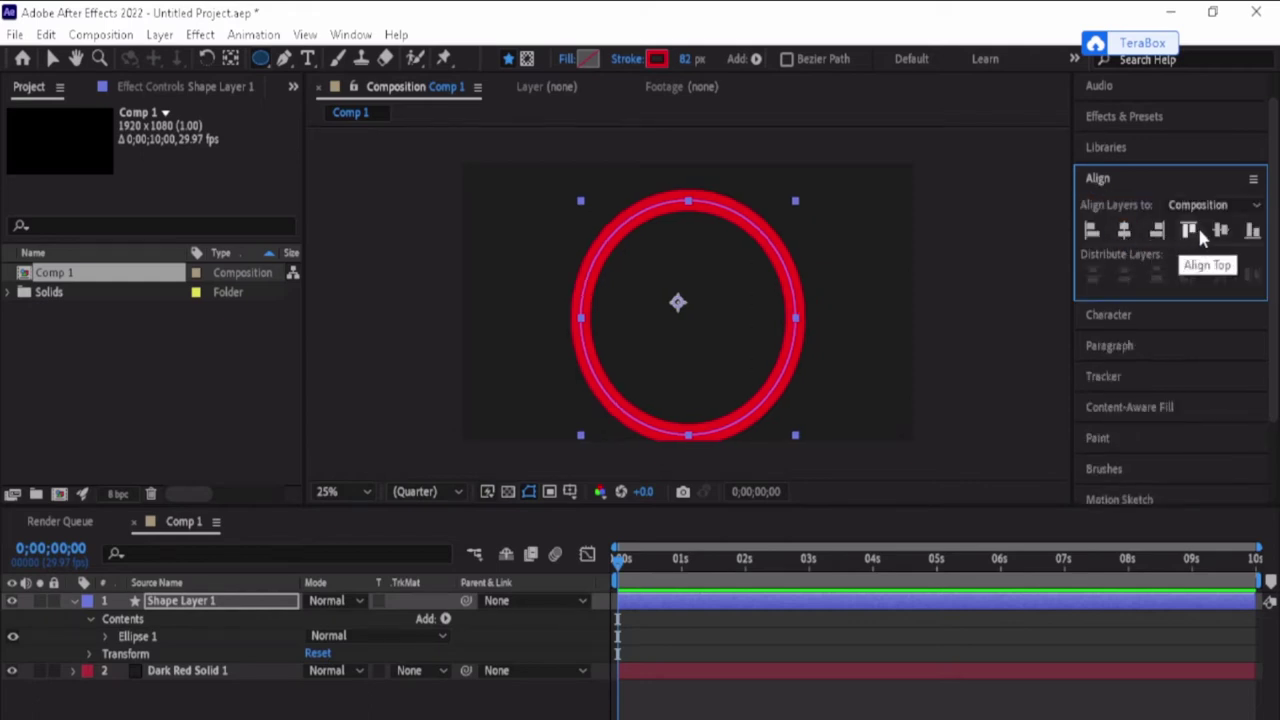
click(1219, 231)
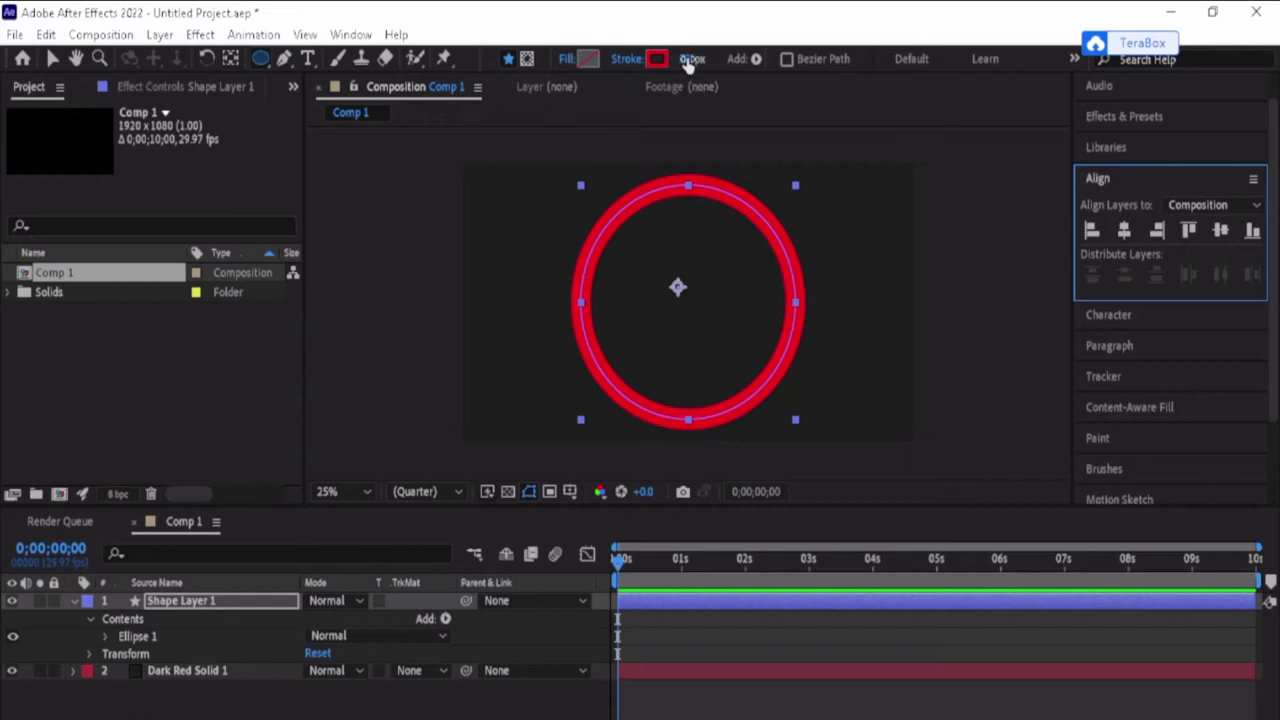
drag(688, 63, 694, 66)
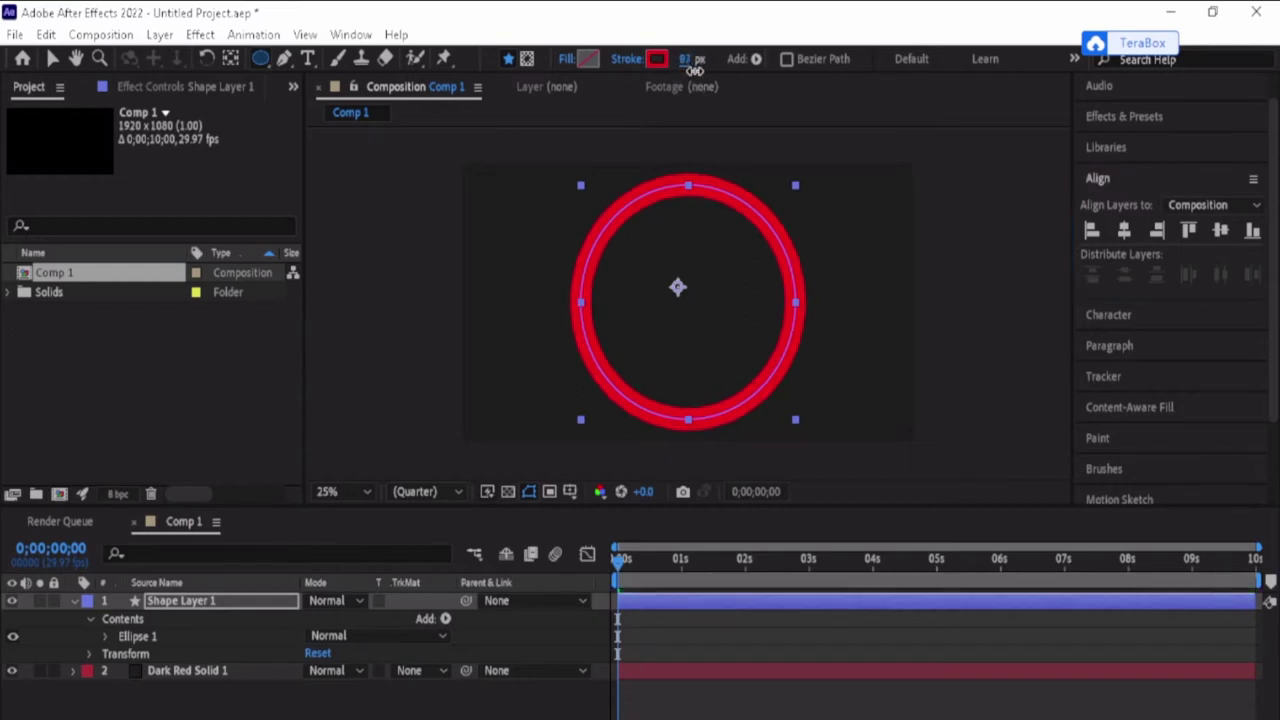
click(345, 692)
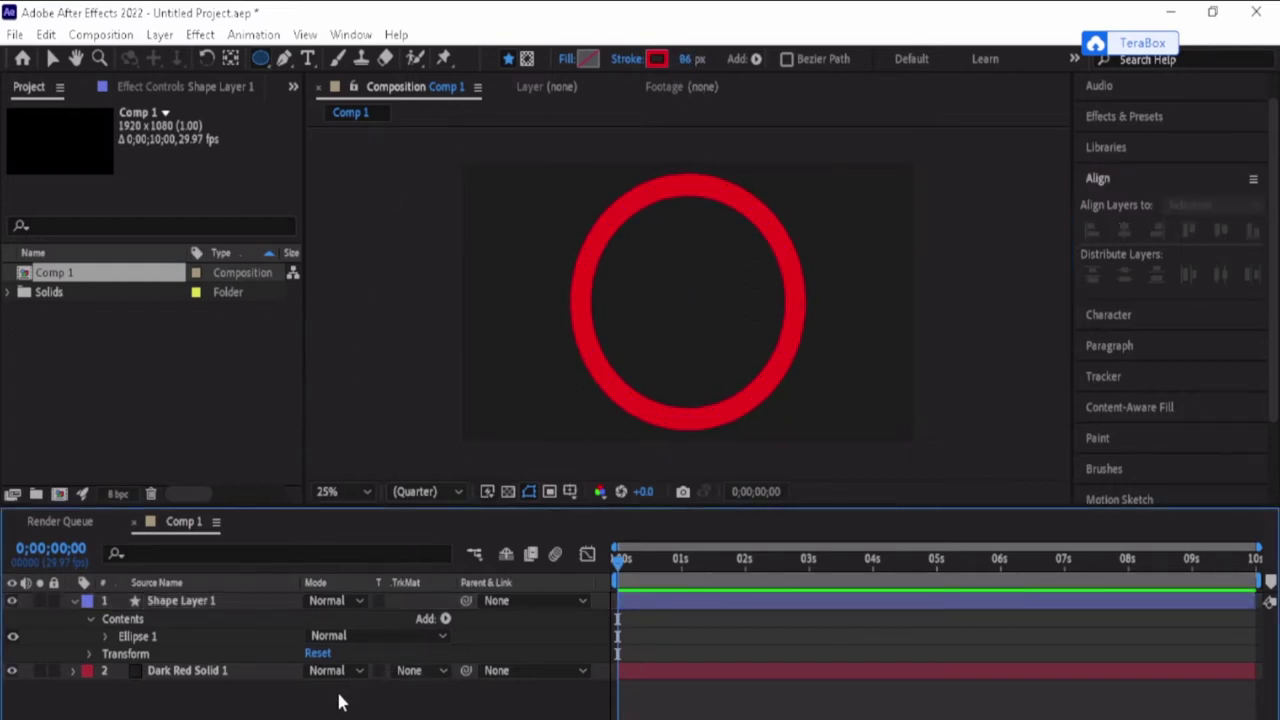
- Add Trim Paths to Shape Layer 1 and expand Trim Paths 1 to show Start, End and Offset
click(446, 620)
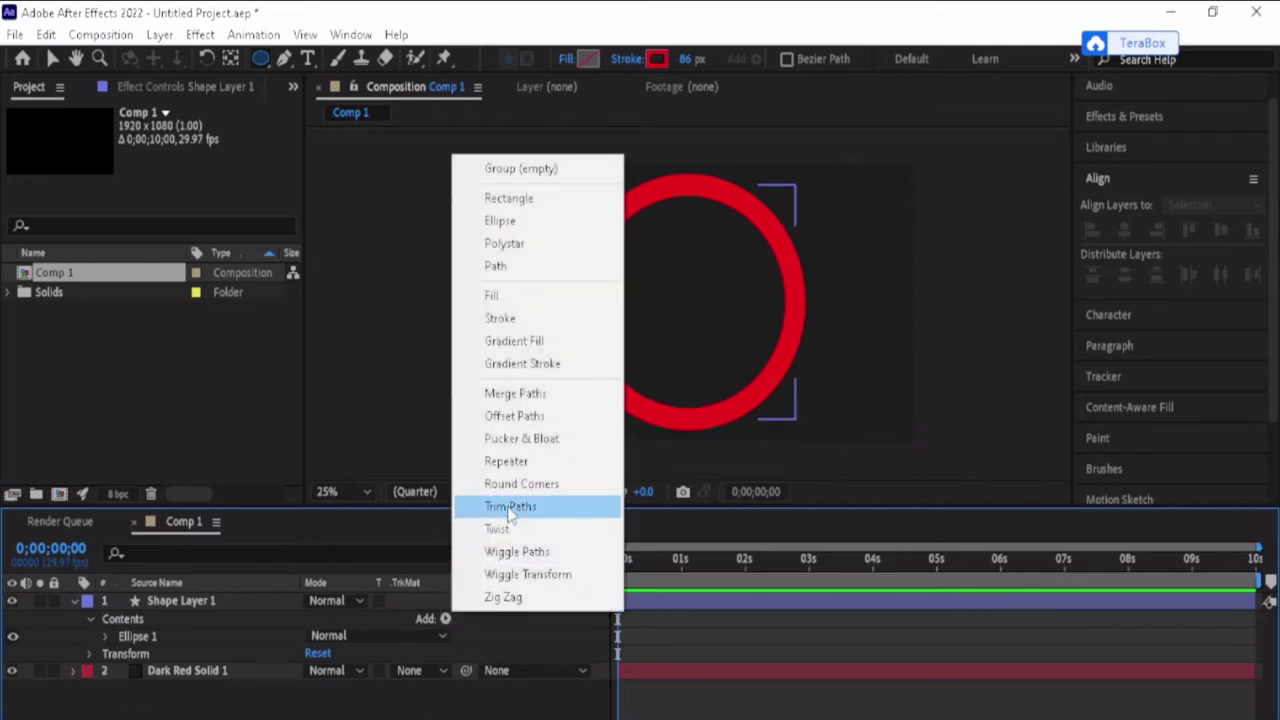
click(422, 706)
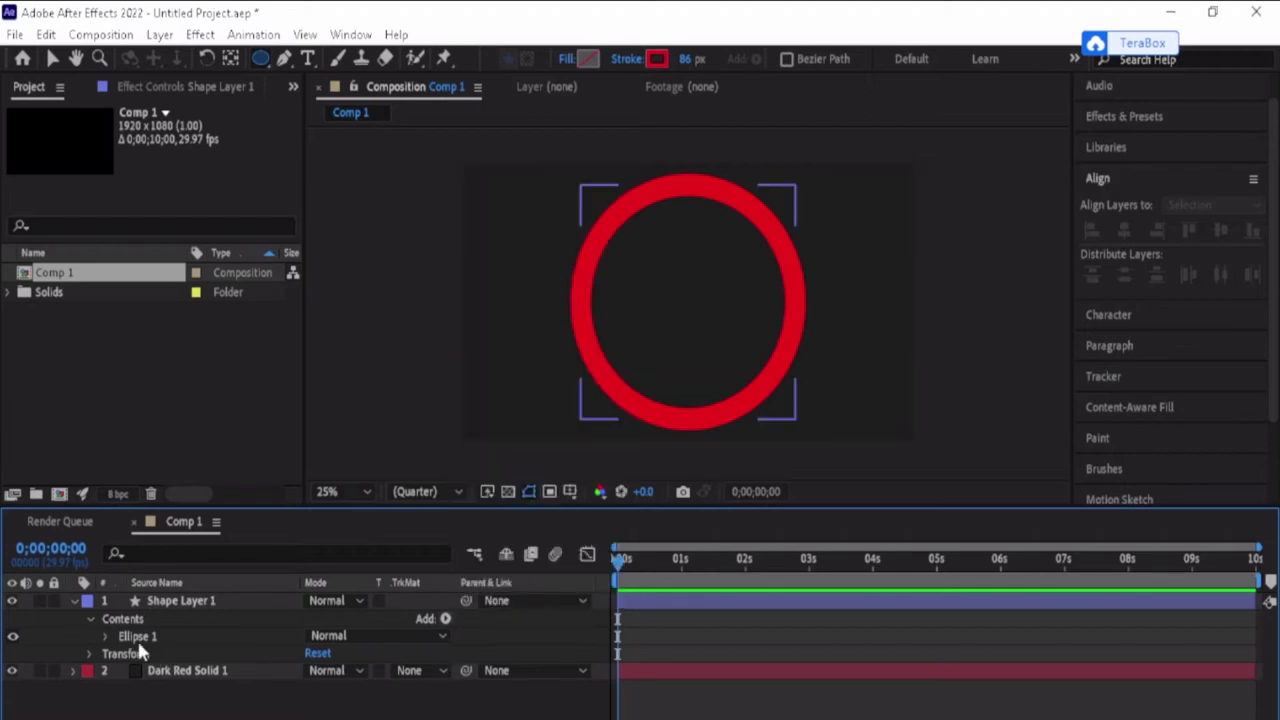
click(74, 600)
click(180, 600)
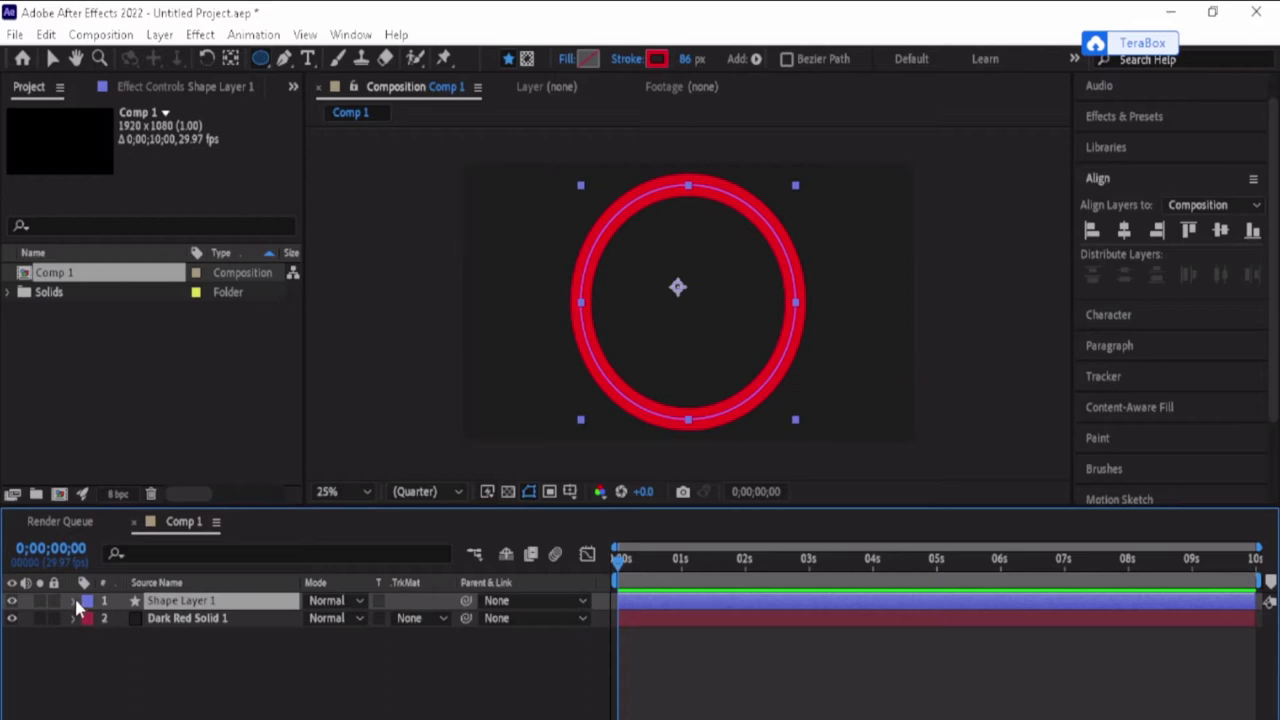
click(74, 601)
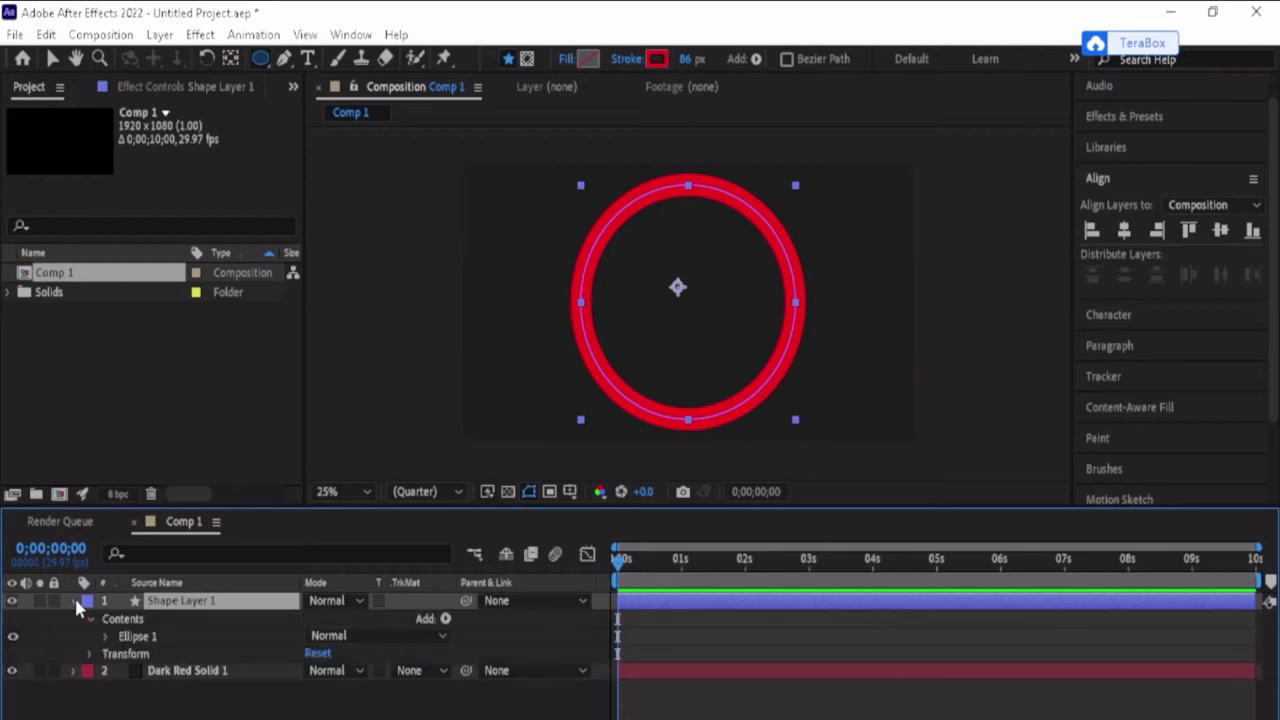
click(446, 619)
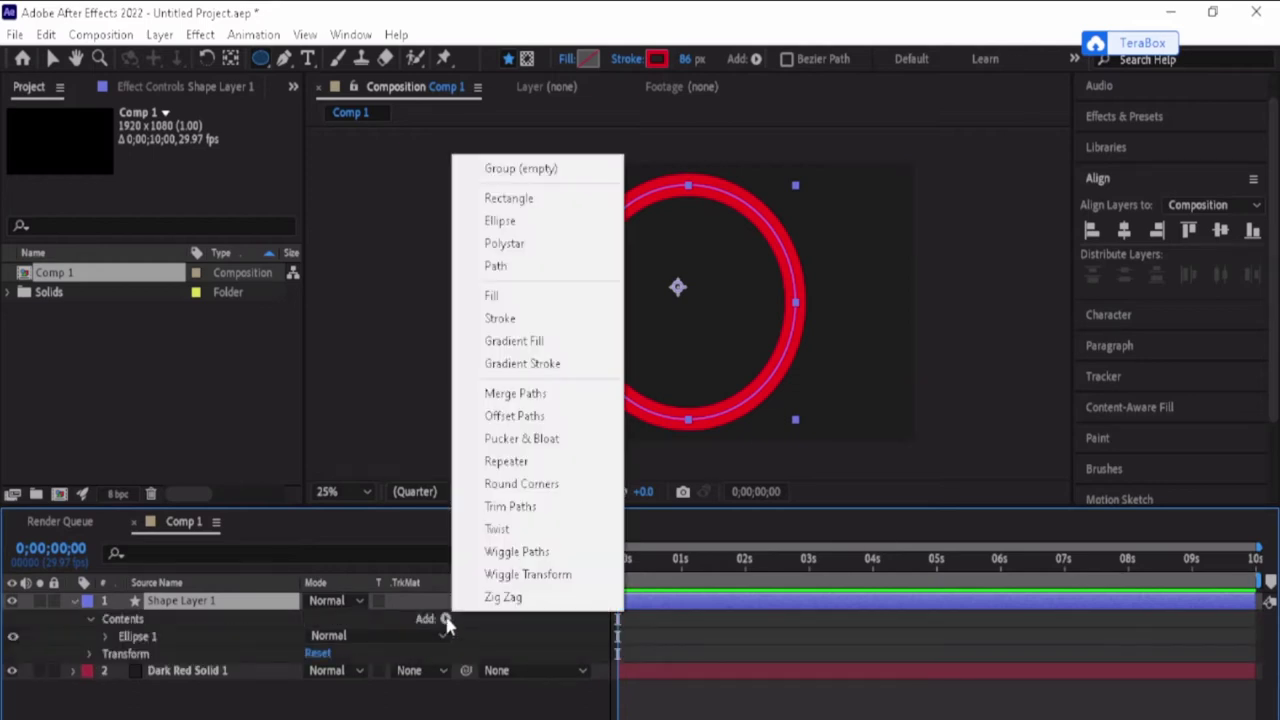
click(511, 507)
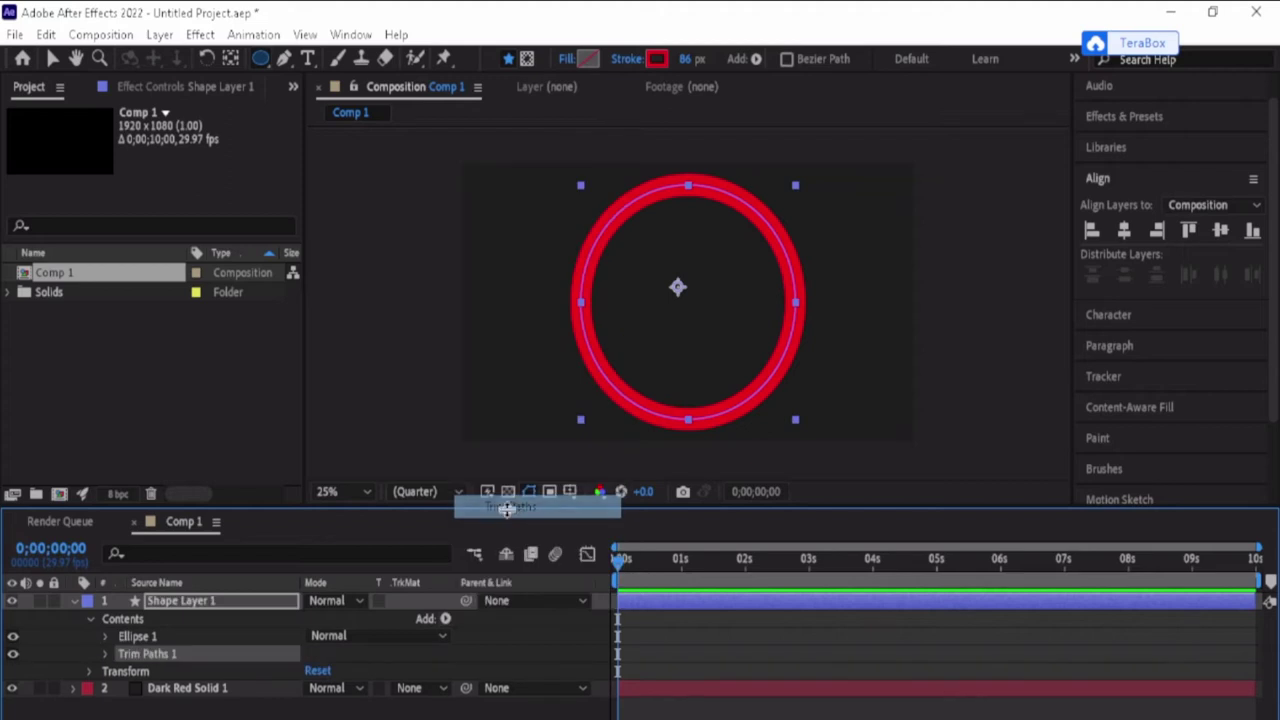
click(105, 652)
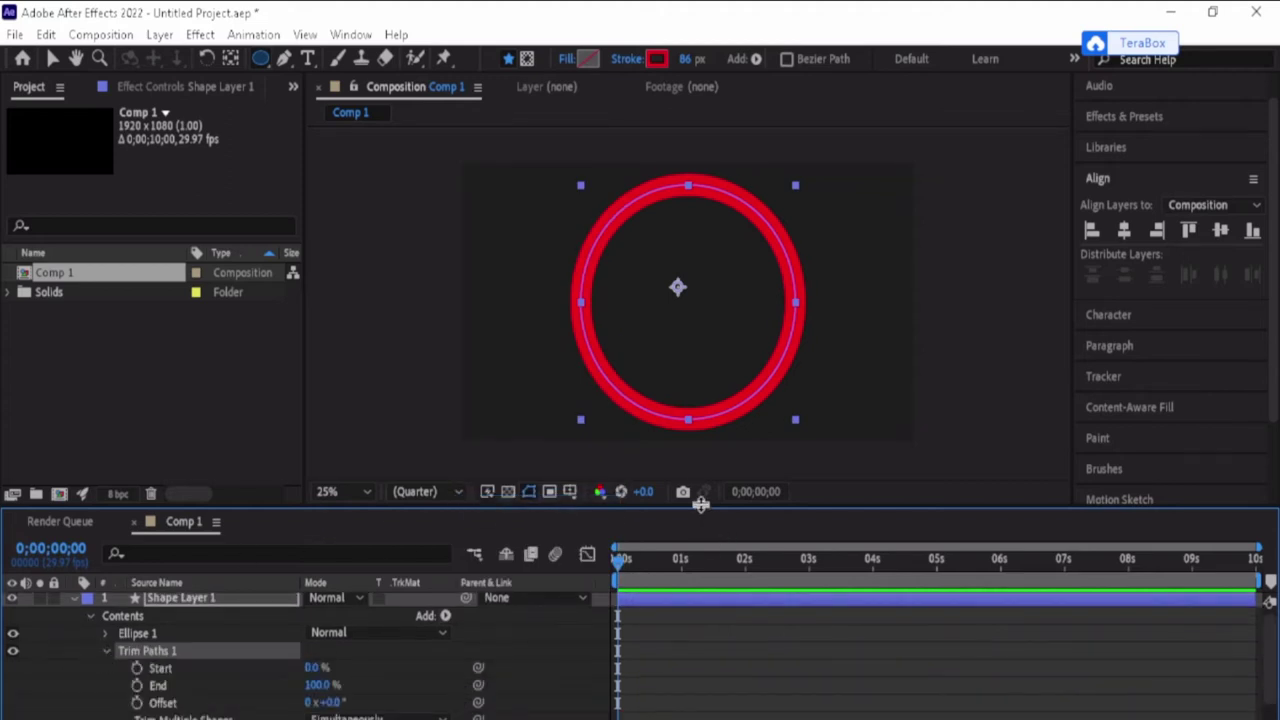
drag(701, 505, 701, 456)
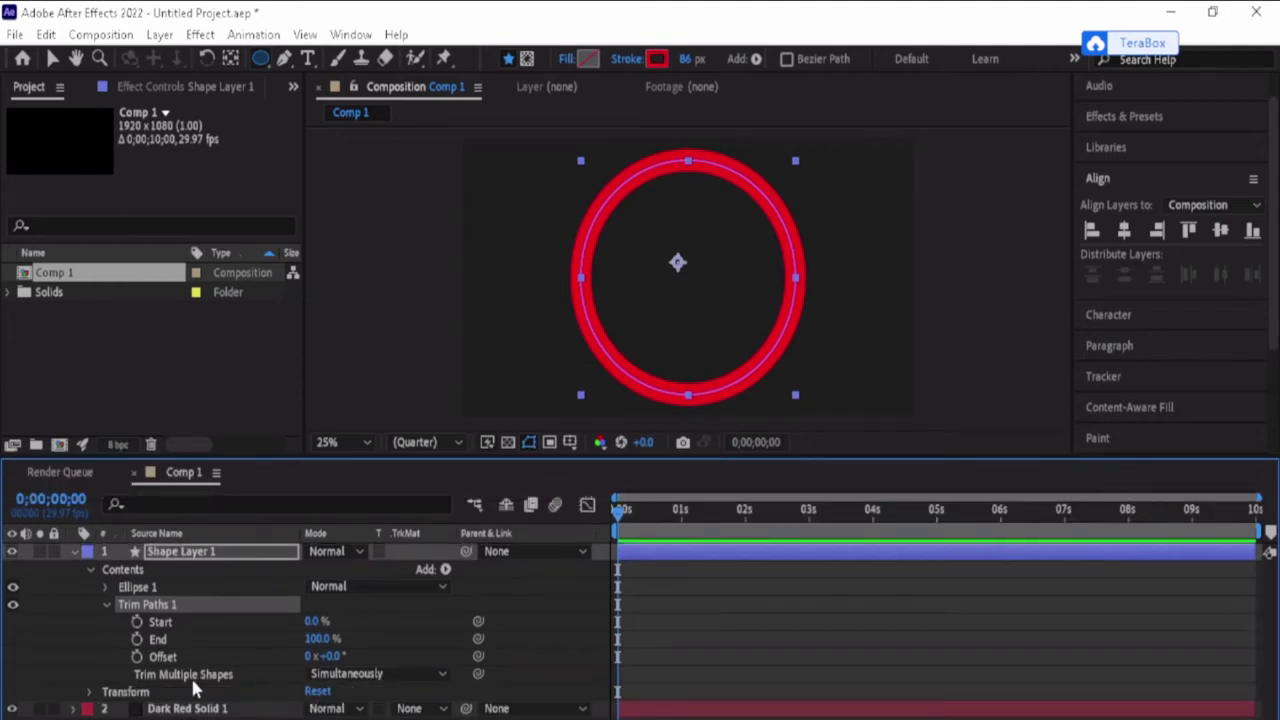
- Keyframe Trim Paths End from 0% at the first frame to 100% at the last frame
click(137, 640)
drag(318, 639, 186, 638)
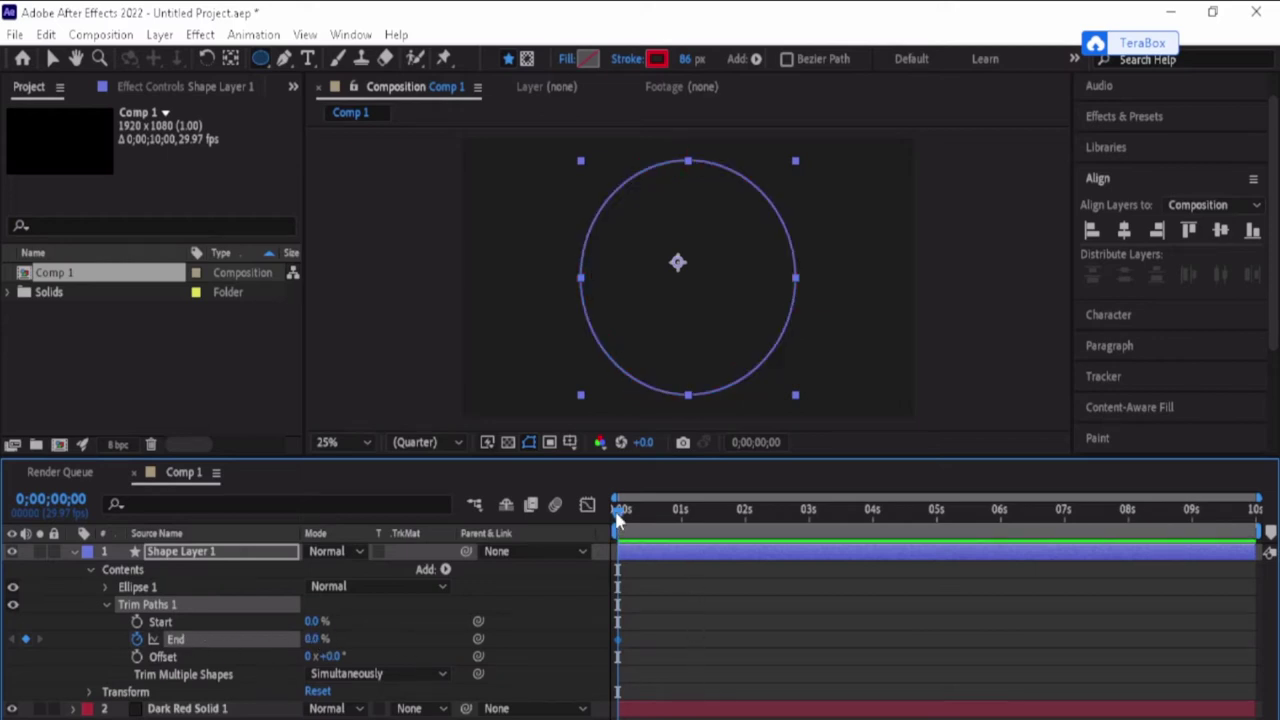
drag(618, 510, 1255, 510)
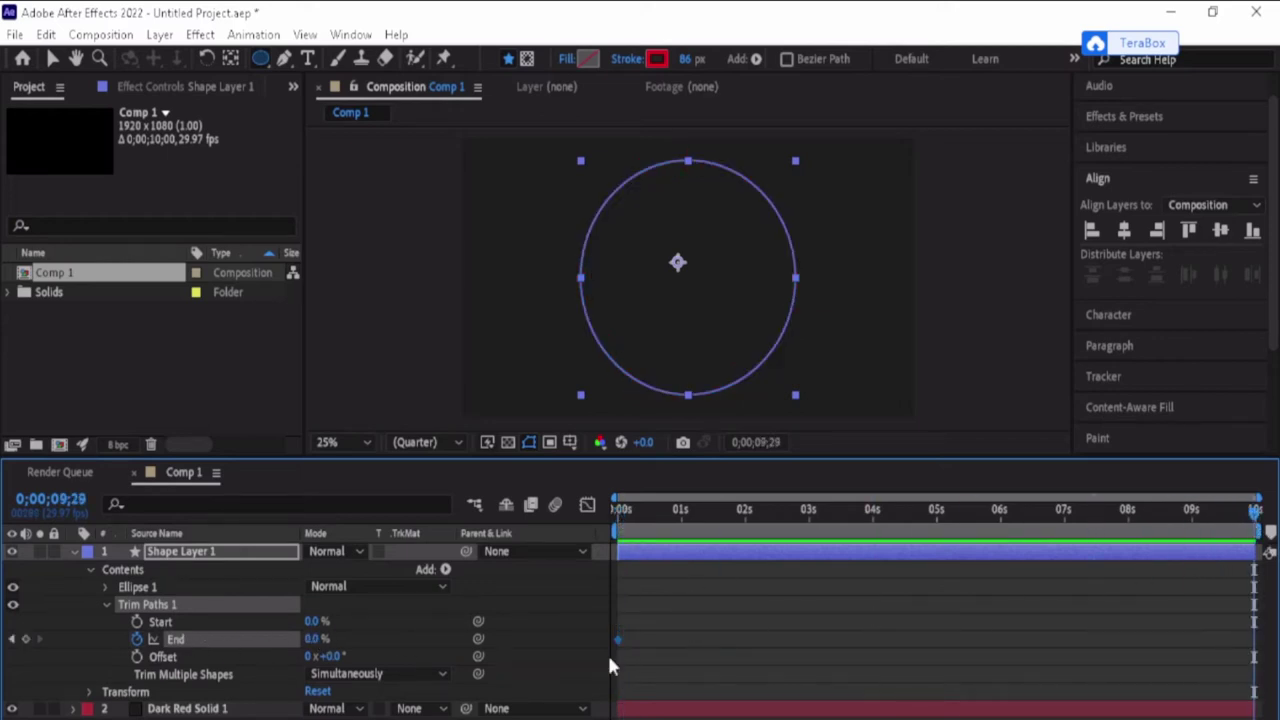
drag(318, 640, 511, 636)
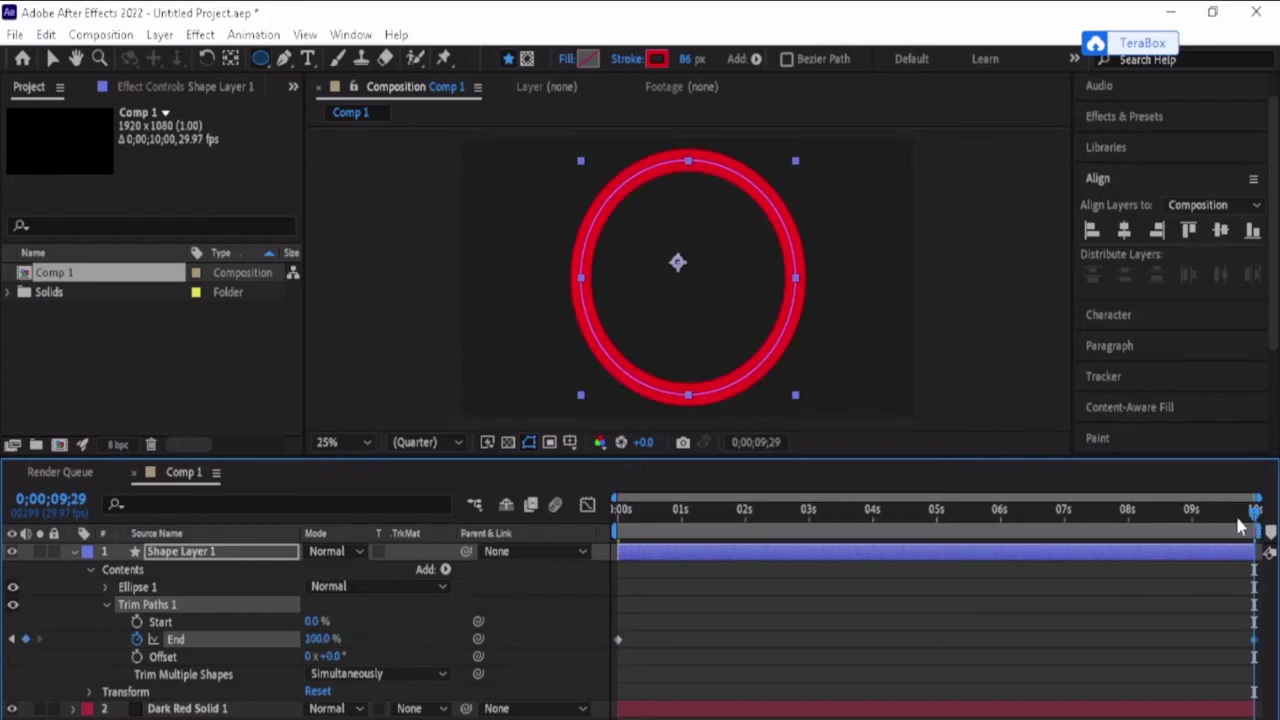
drag(1255, 512, 610, 512)
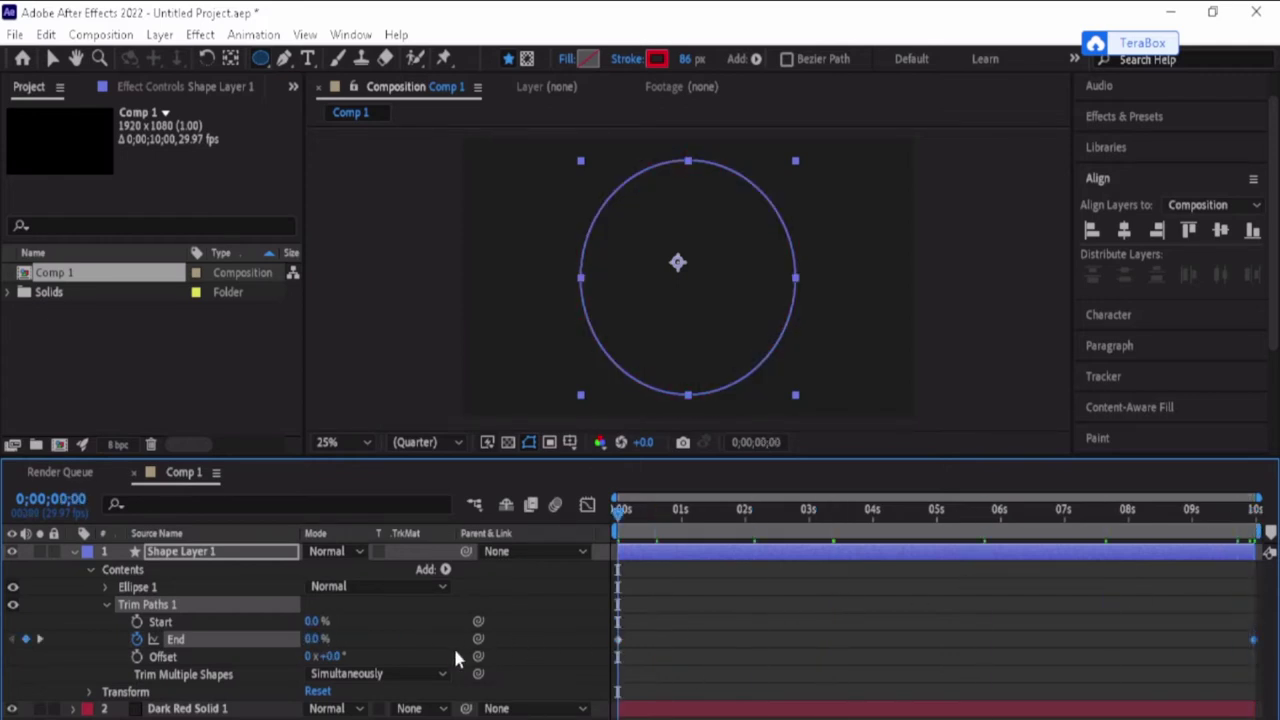
- Preview the self-drawing red ring, then return to 0;00;00;00
key(space)
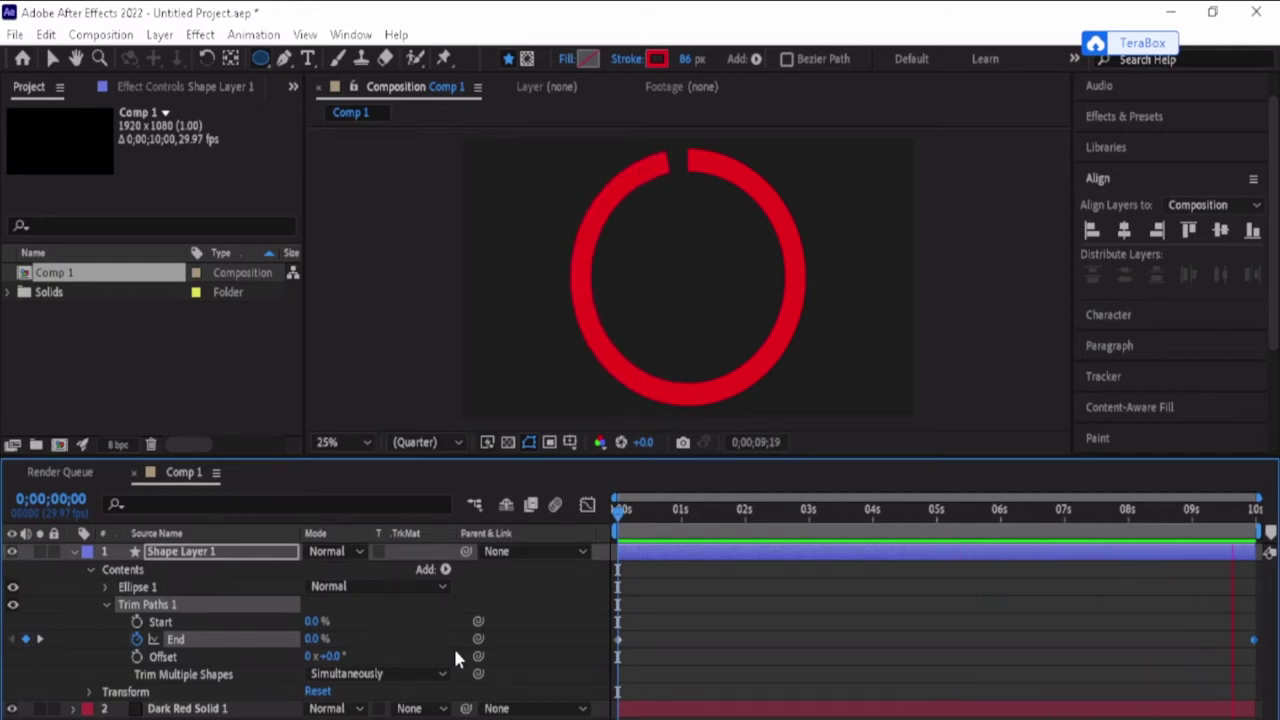
key(space)
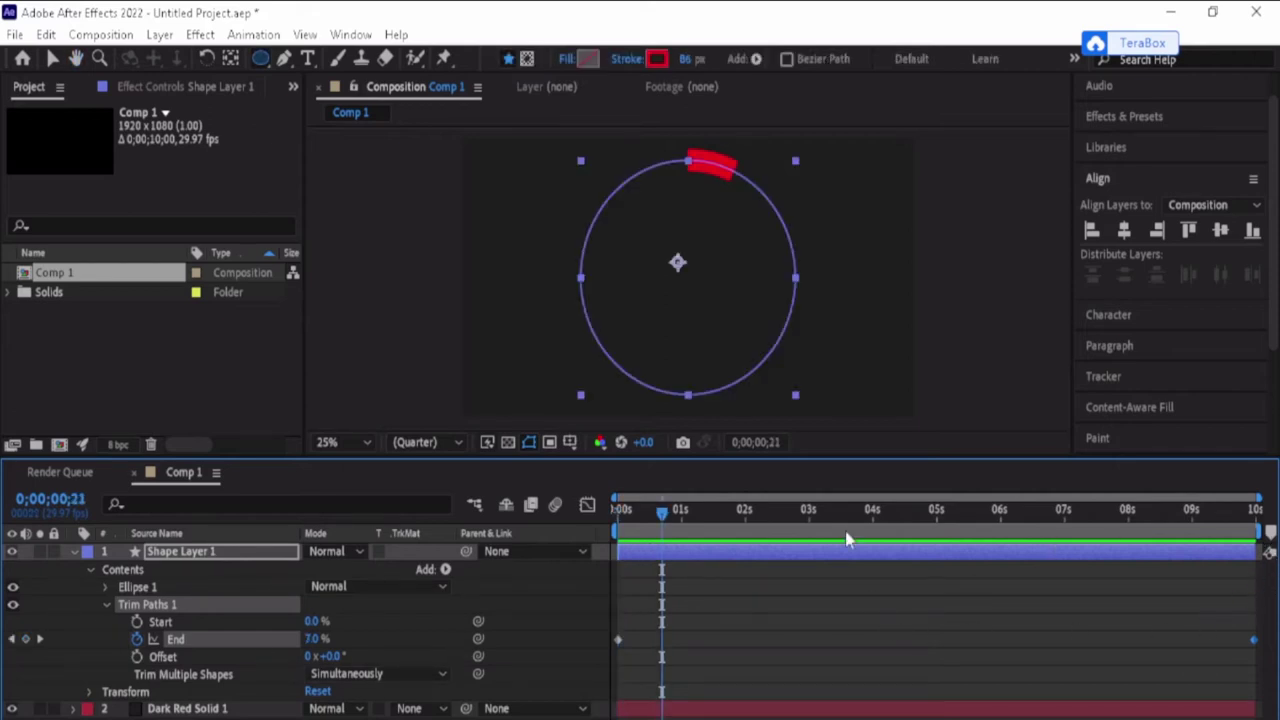
drag(662, 512, 601, 518)
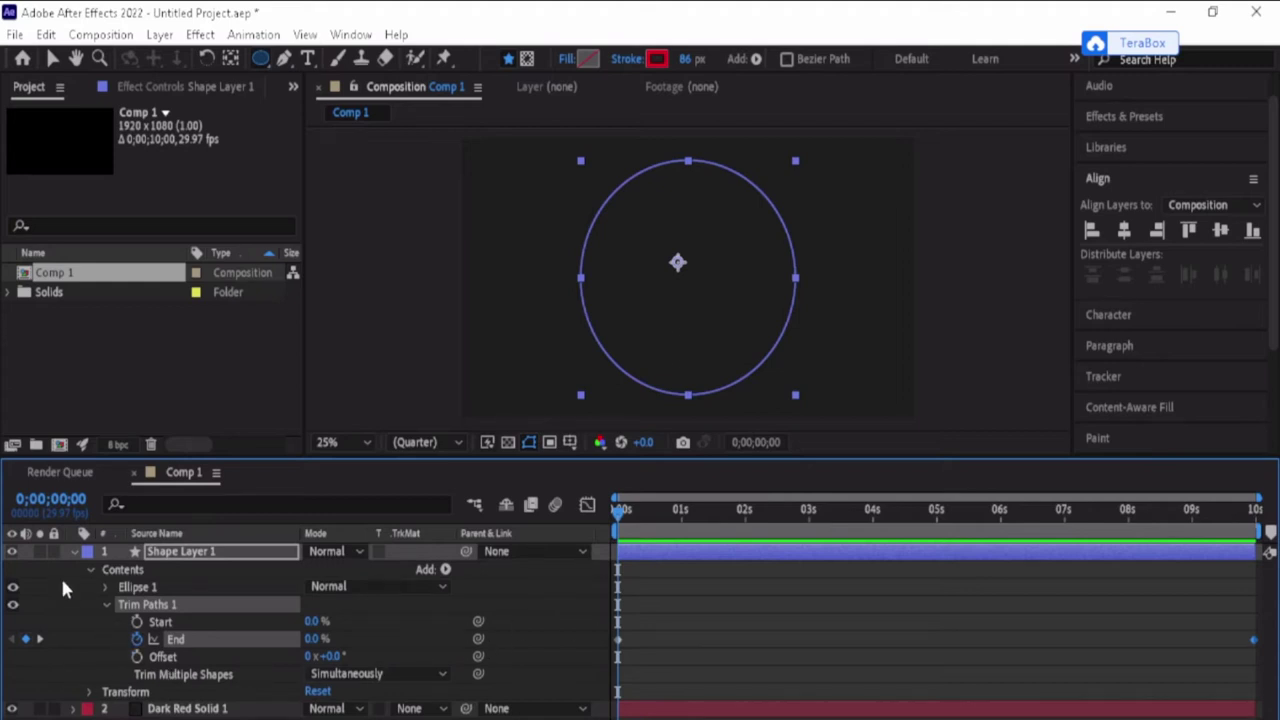
- Expand Shape Layer 1 down to the Stroke 1 settings of Ellipse 1
click(74, 552)
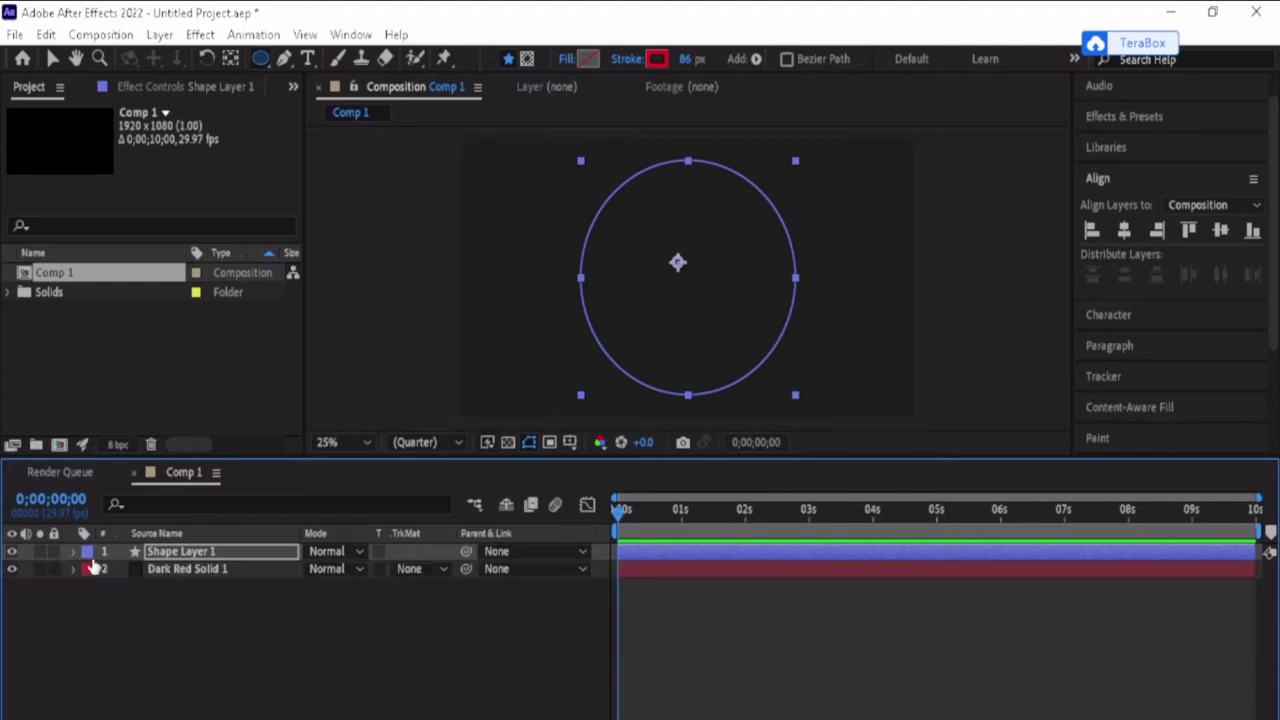
click(164, 552)
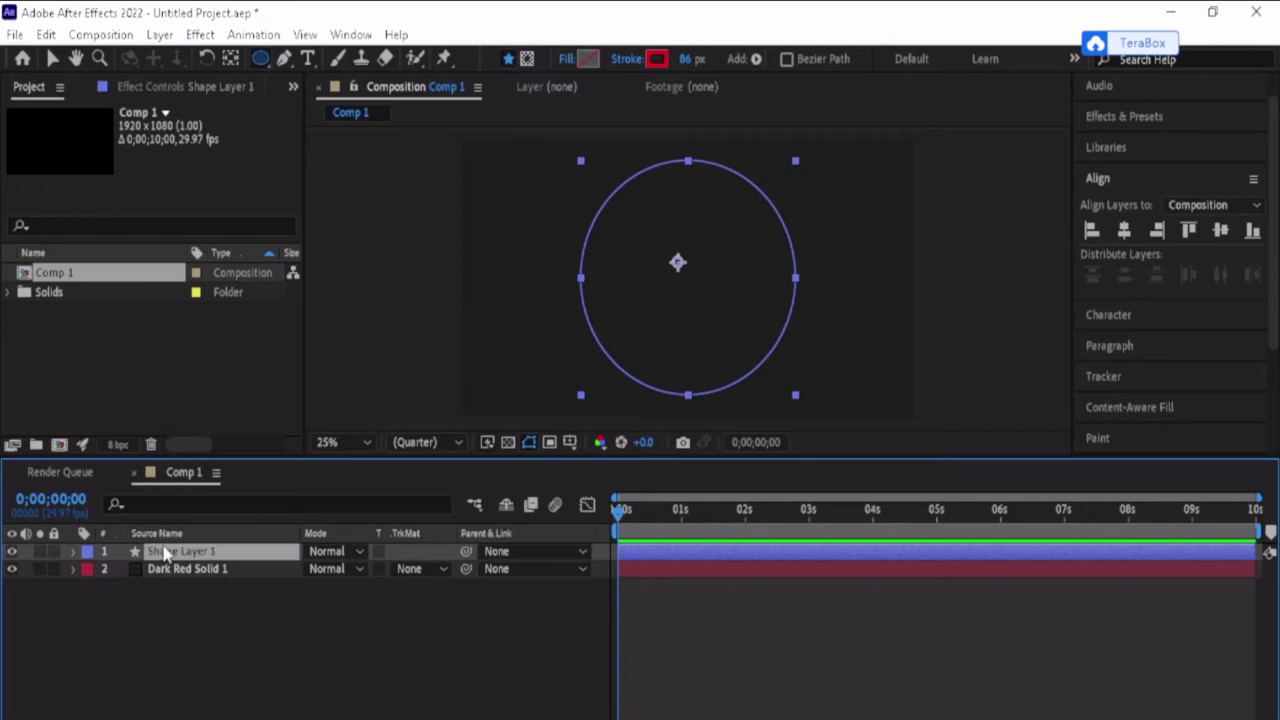
click(72, 551)
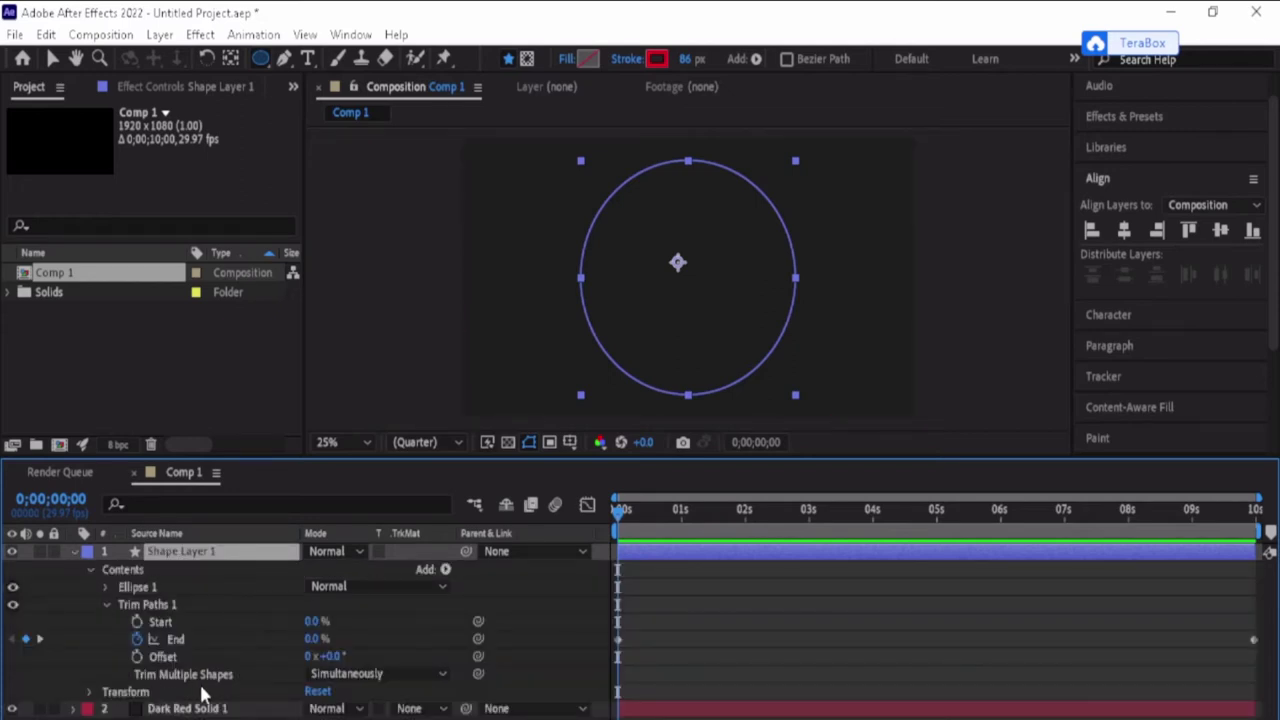
click(106, 588)
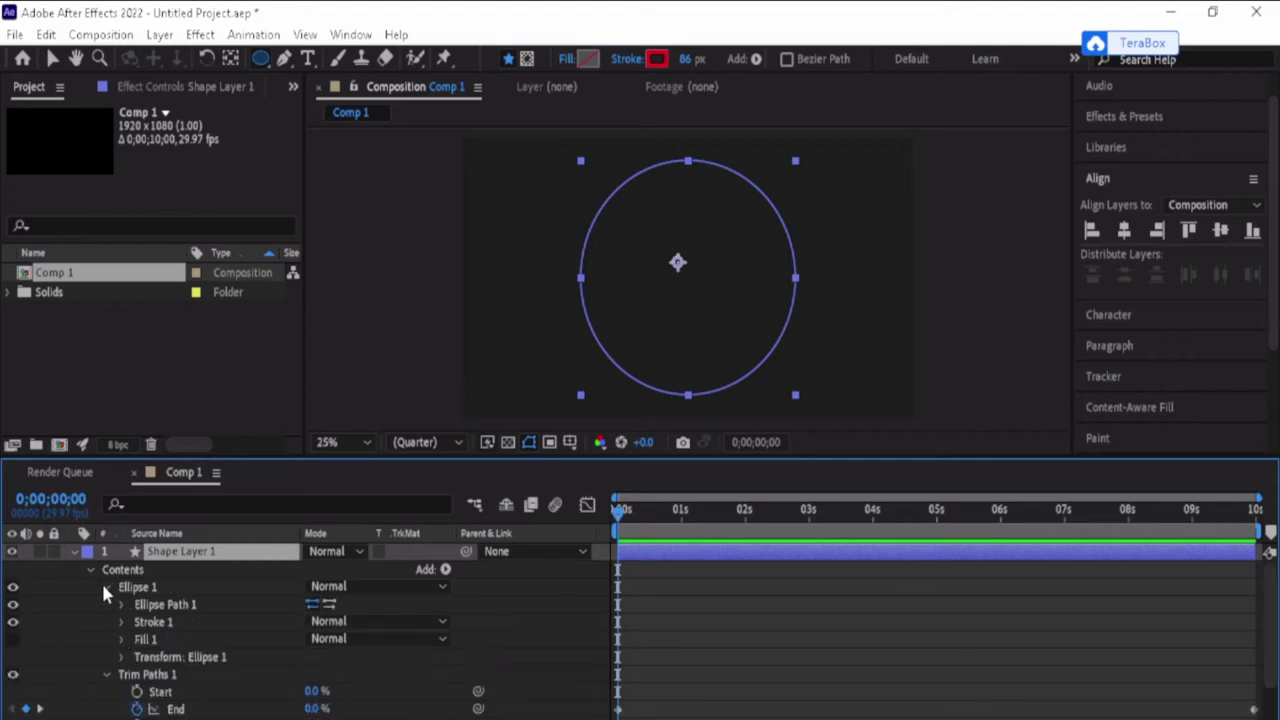
click(122, 622)
scroll(264, 674, down, 3)
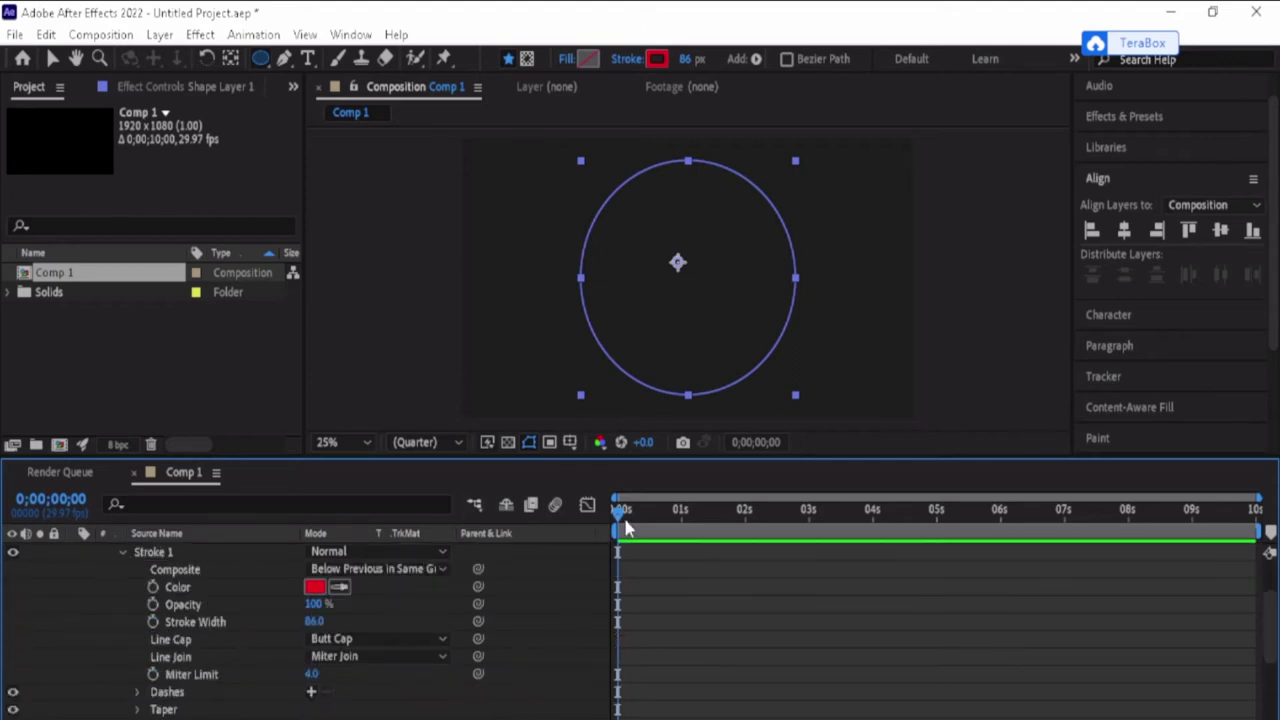
- Set the stroke's Line Cap to Round Cap, check the arc by scrubbing, and collapse the layer
drag(627, 516, 705, 516)
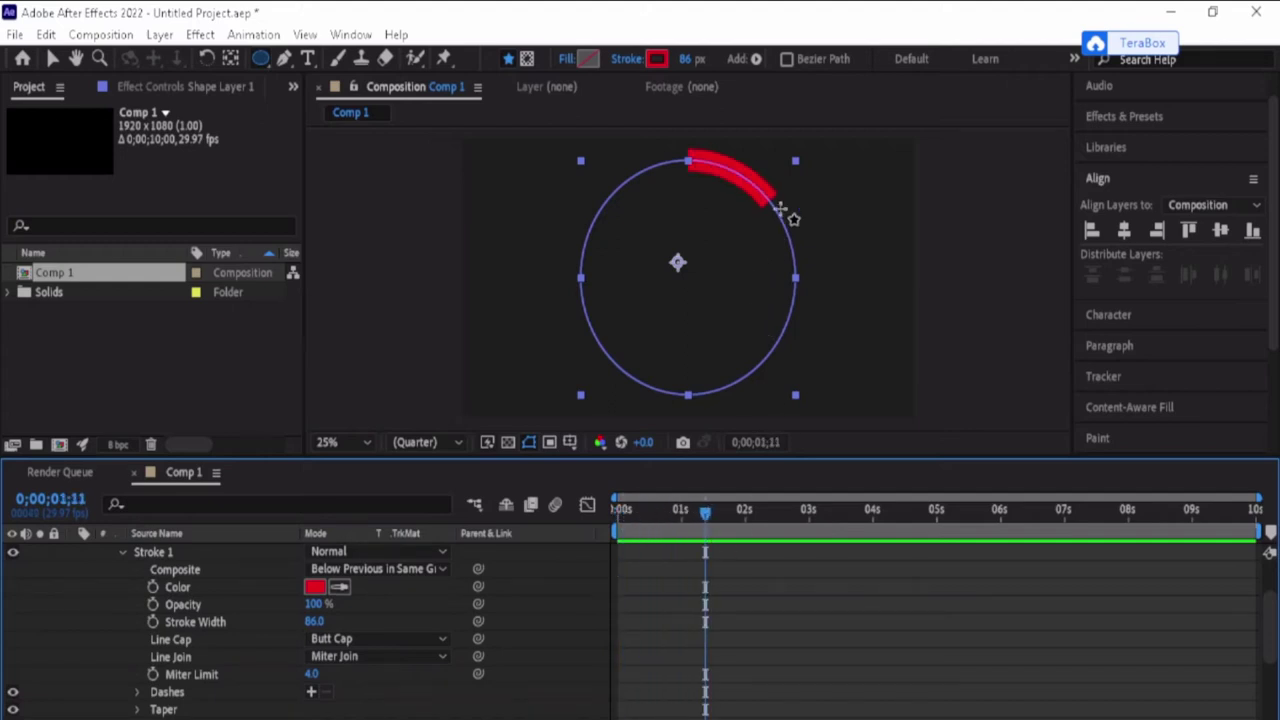
click(333, 640)
click(386, 685)
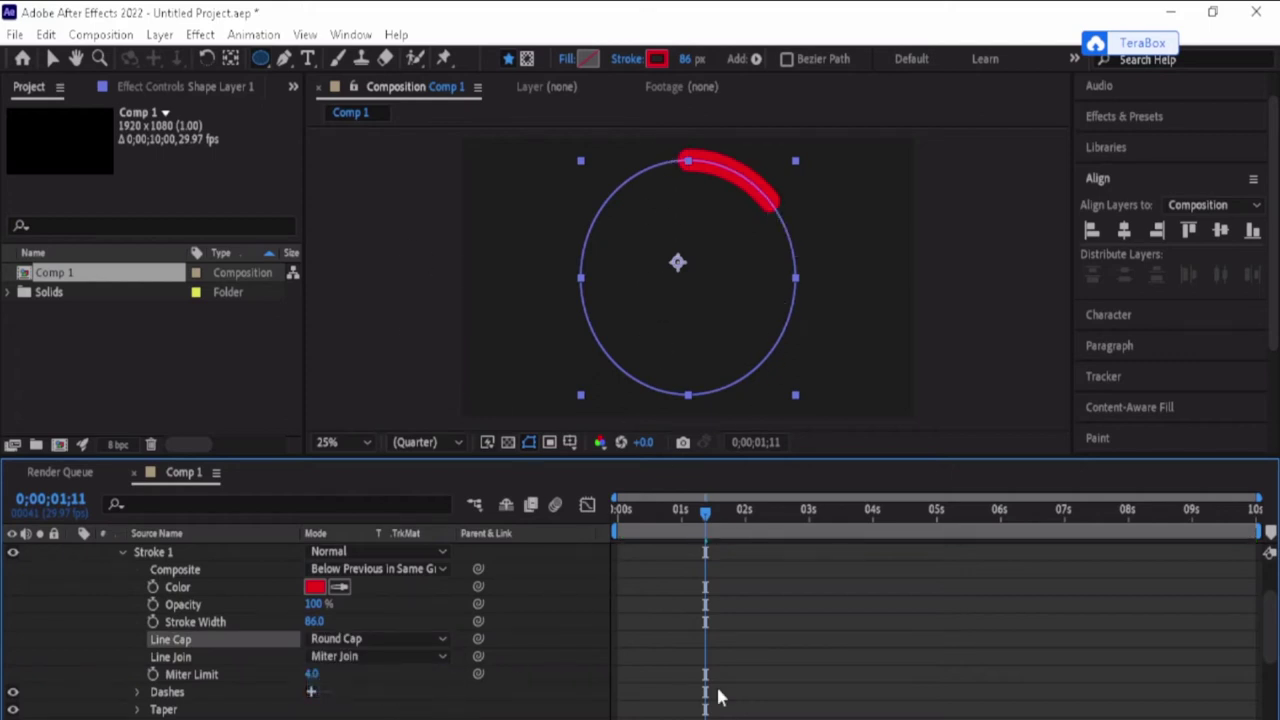
mouse_move(706, 515)
mouse_down()
mouse_move(709, 585)
mouse_move(602, 574)
mouse_up()
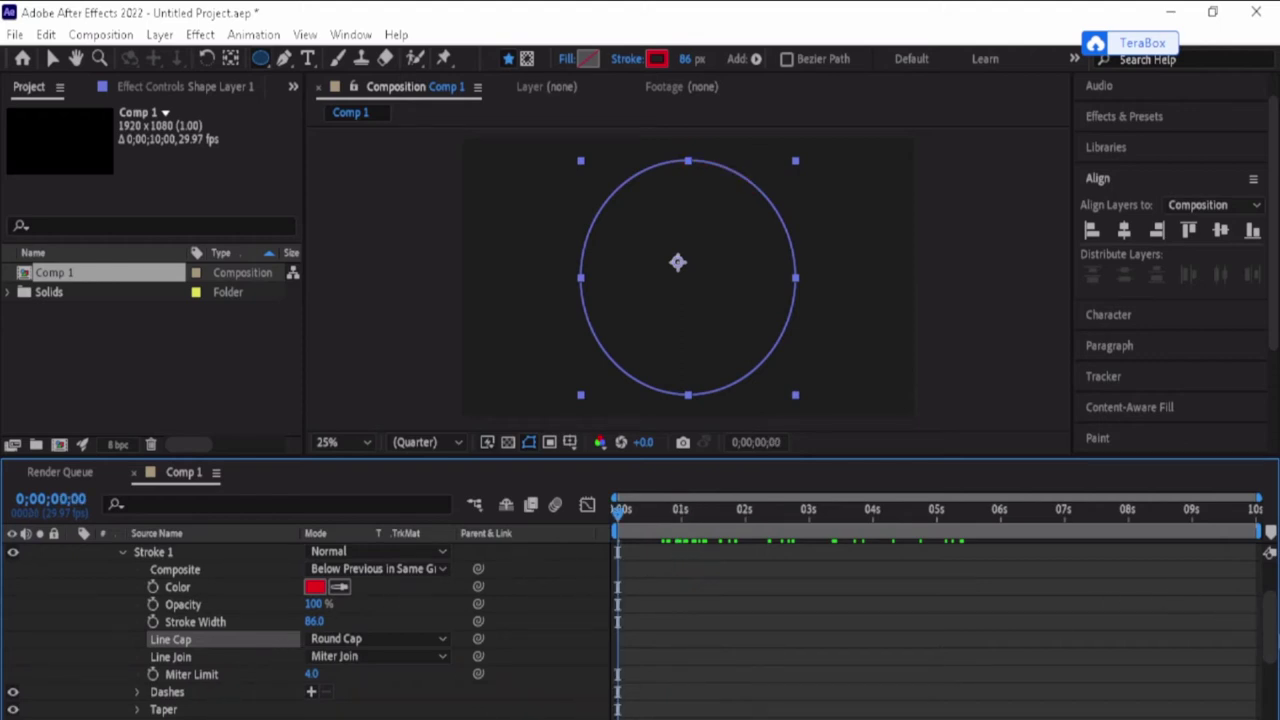
drag(1270, 640, 1270, 560)
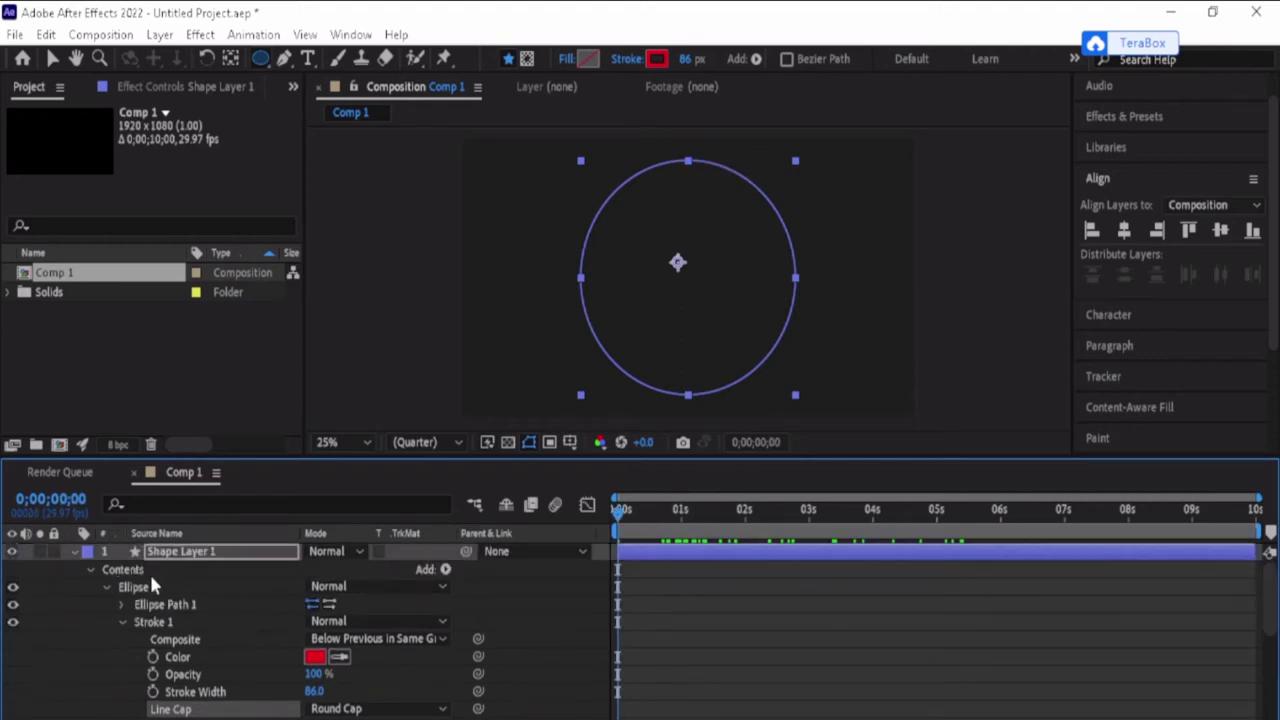
click(88, 569)
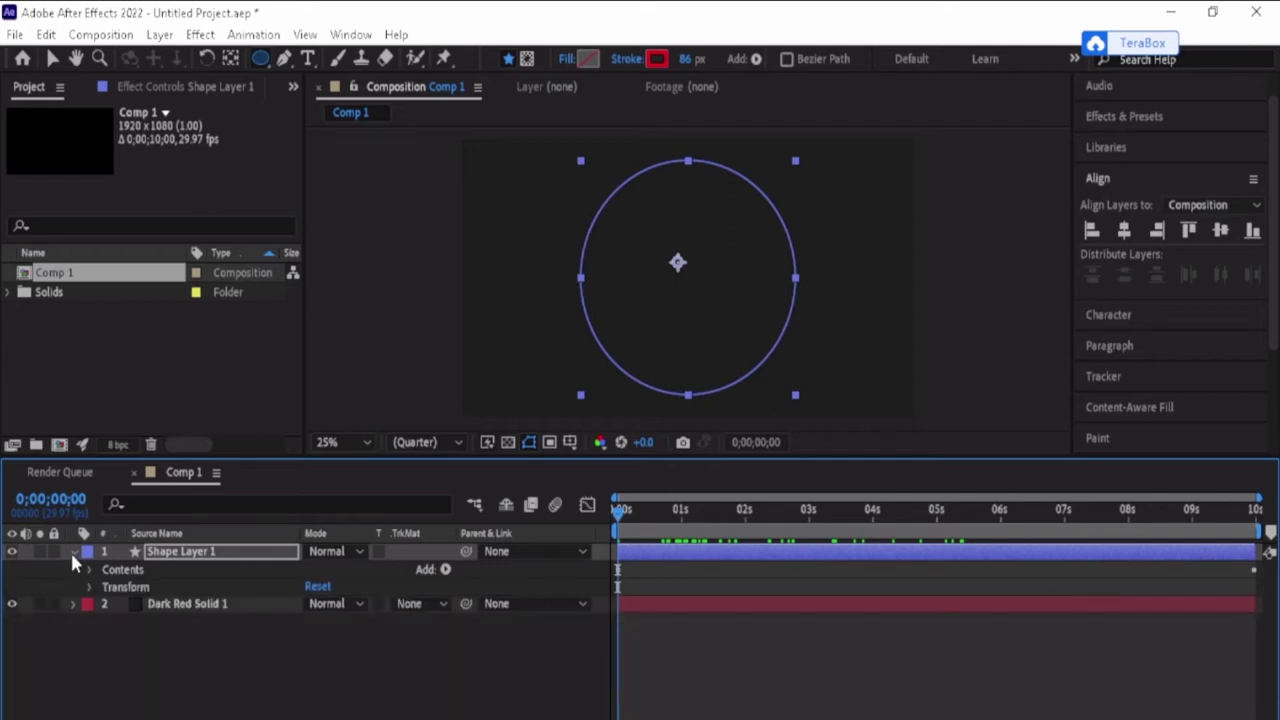
click(73, 552)
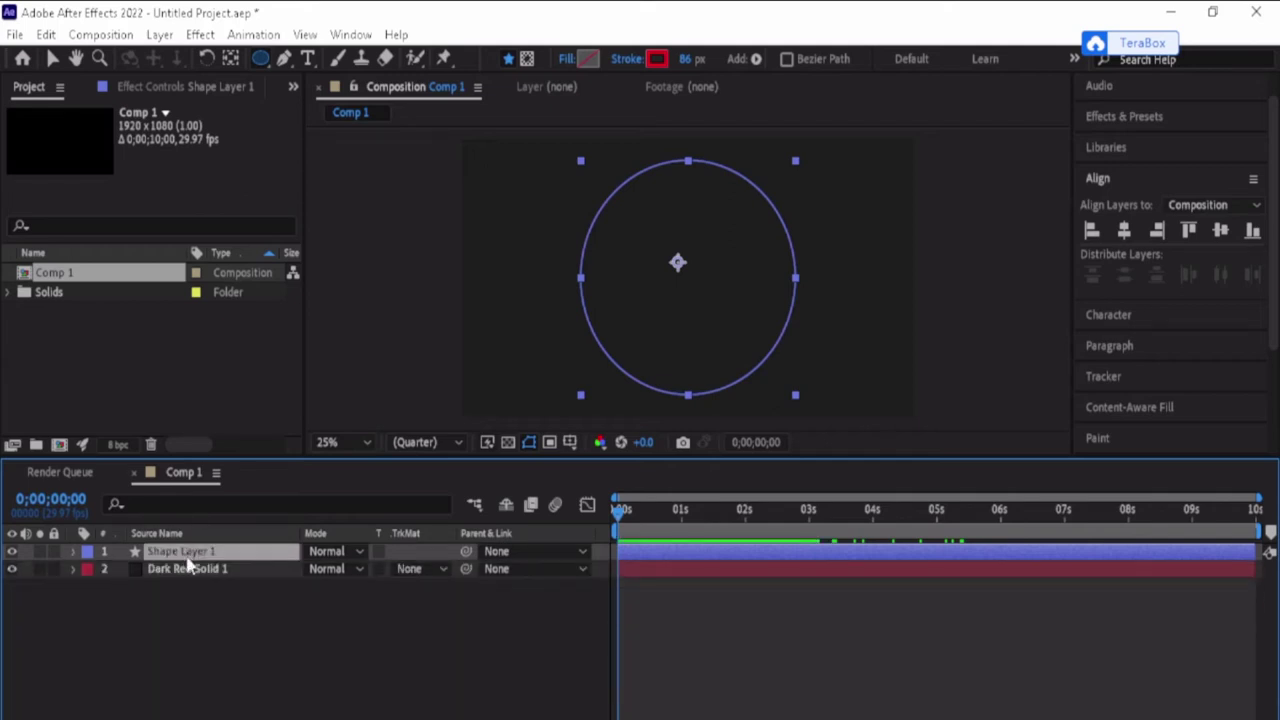
- Duplicate the ring with Ctrl+D and place Shape Layer 2 beneath Shape Layer 1
key(ctrl+d)
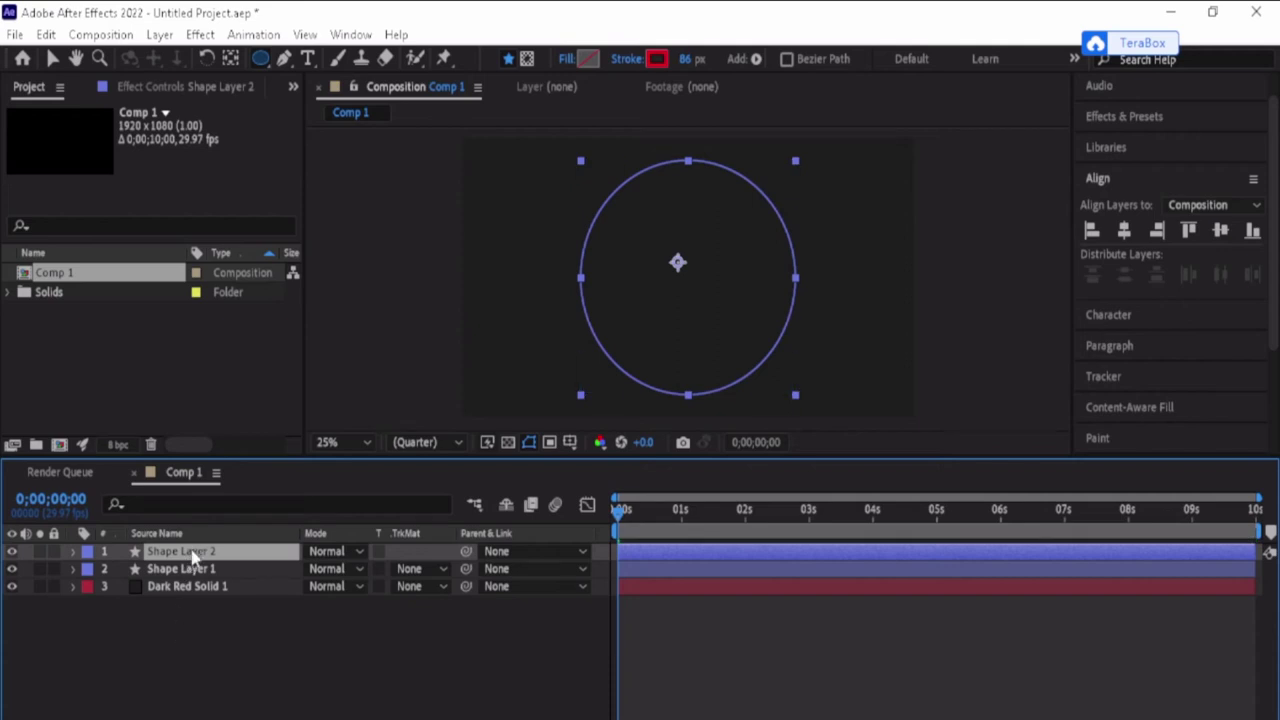
drag(195, 565, 197, 583)
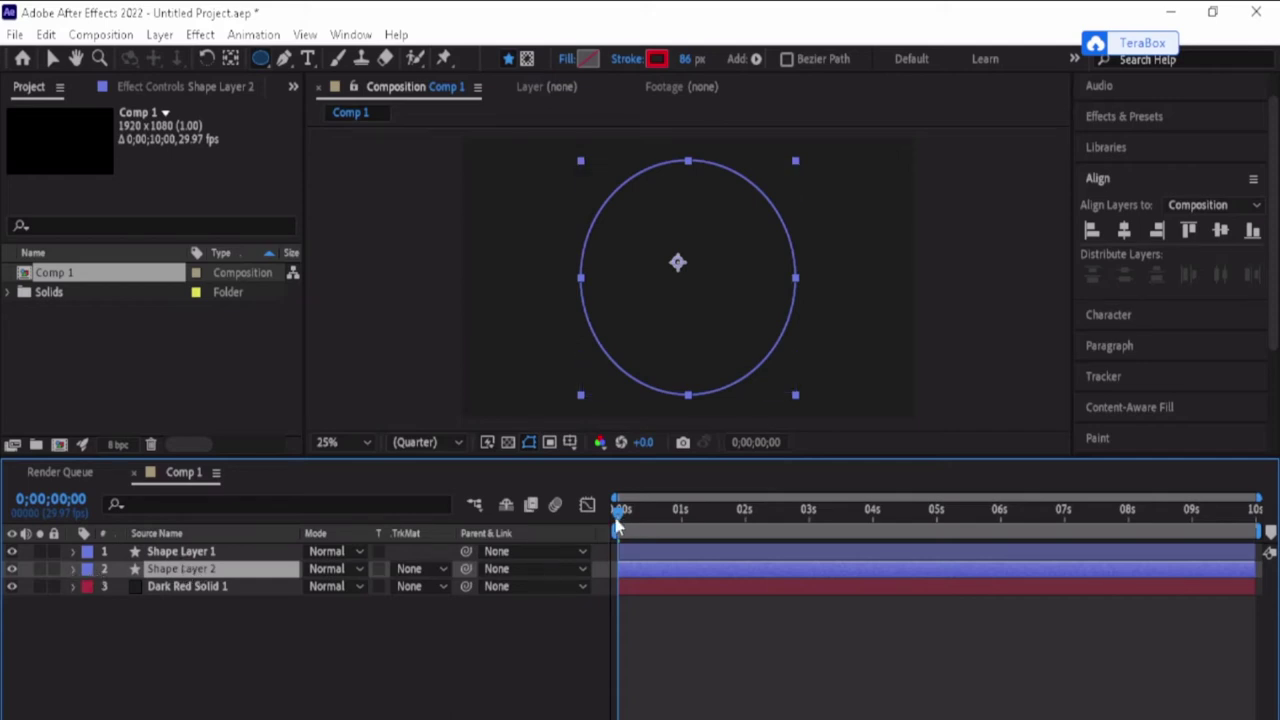
drag(617, 527, 1258, 580)
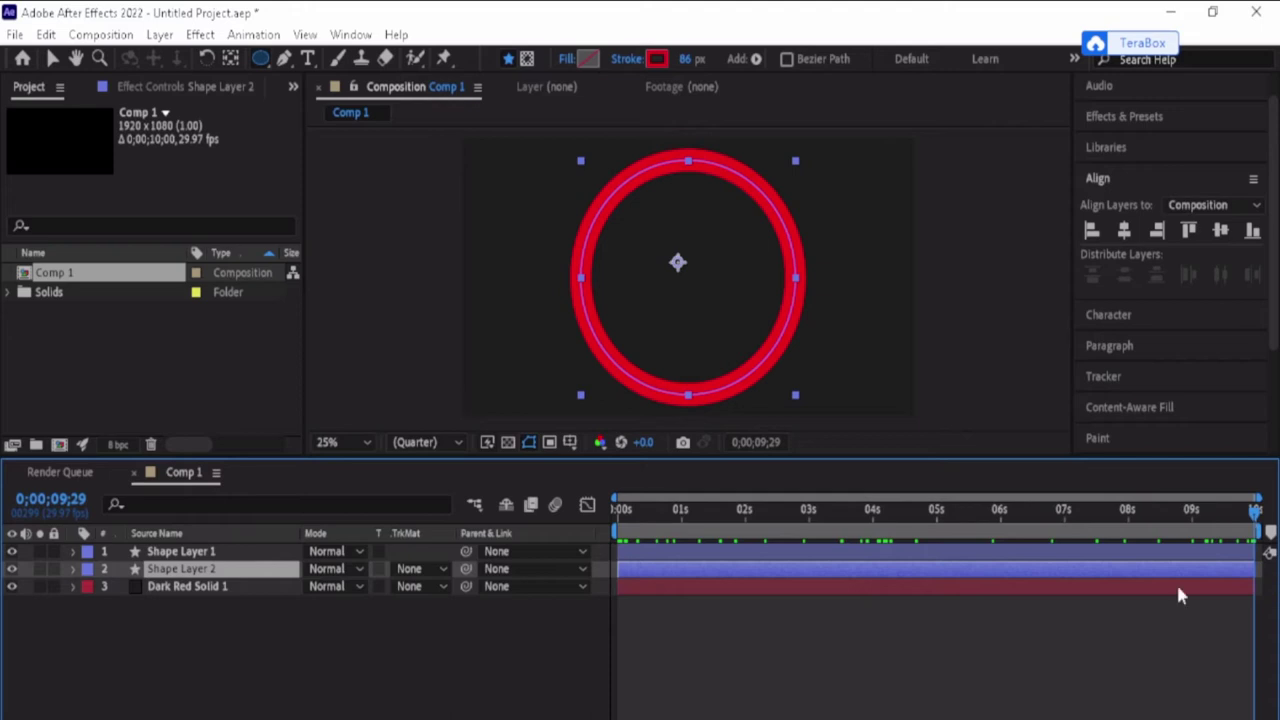
click(72, 568)
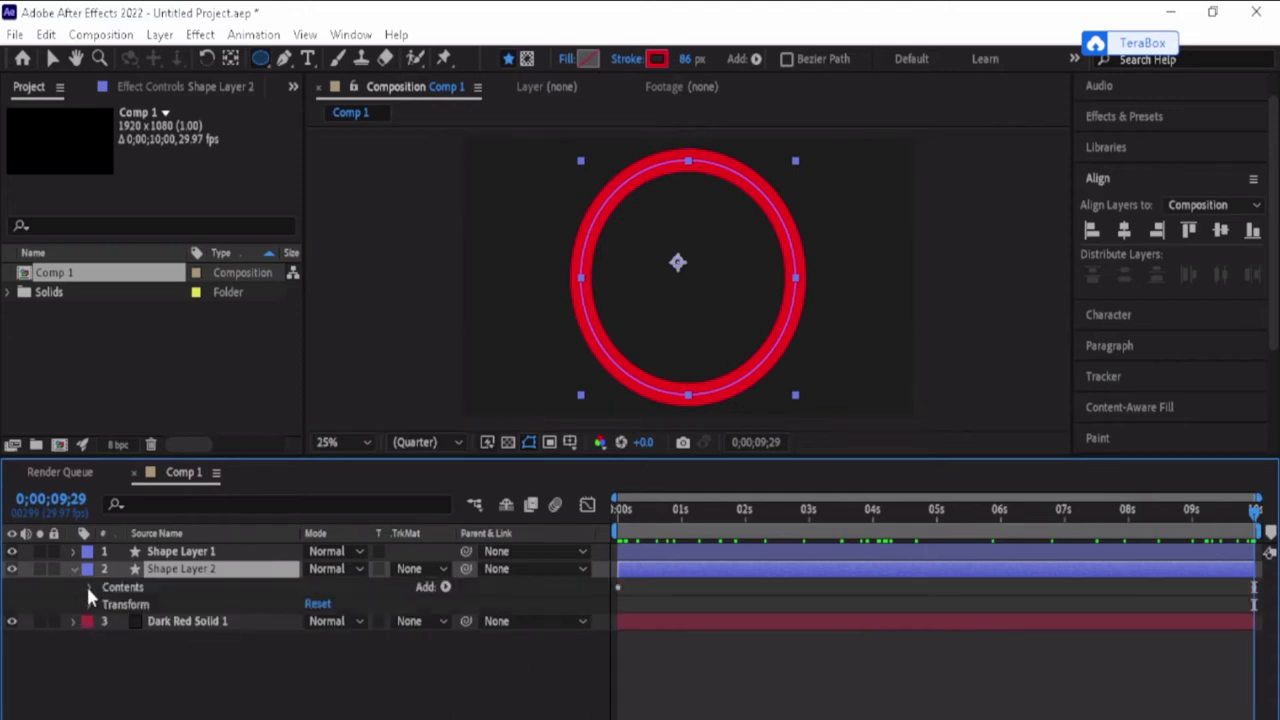
- Change Shape Layer 2's stroke colour to cyan and its Stroke Width to 124
click(89, 588)
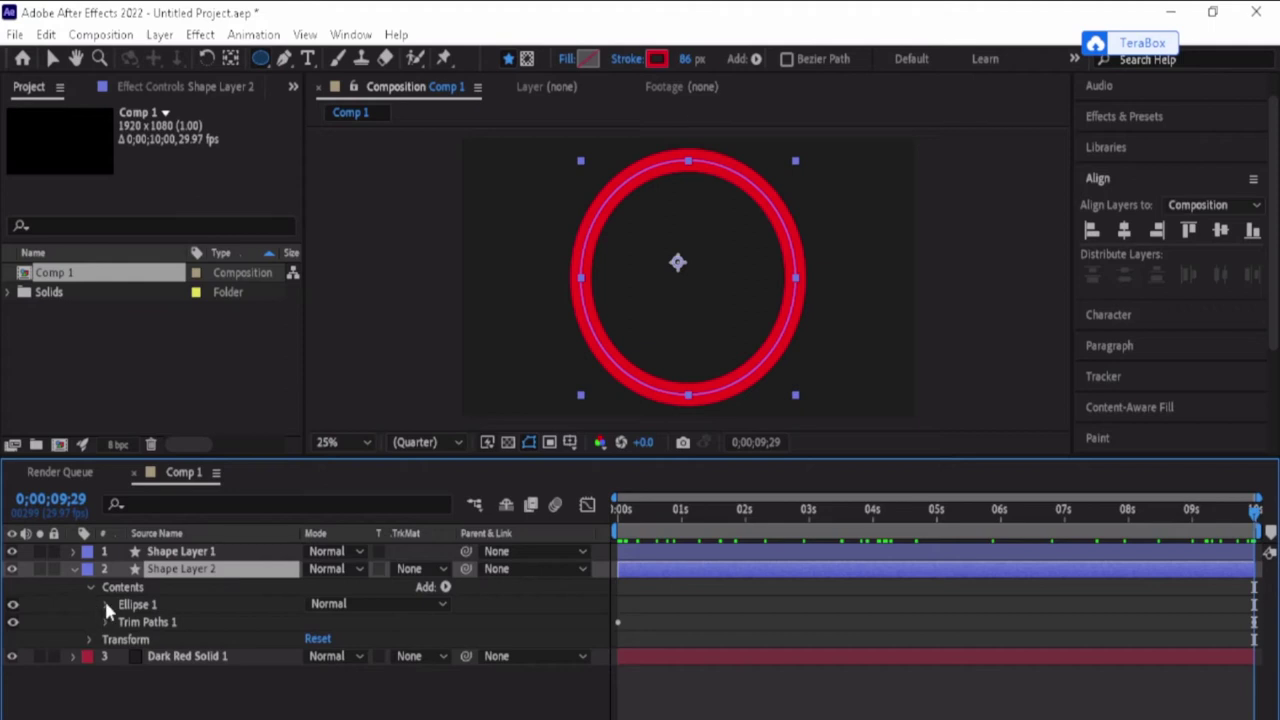
click(108, 605)
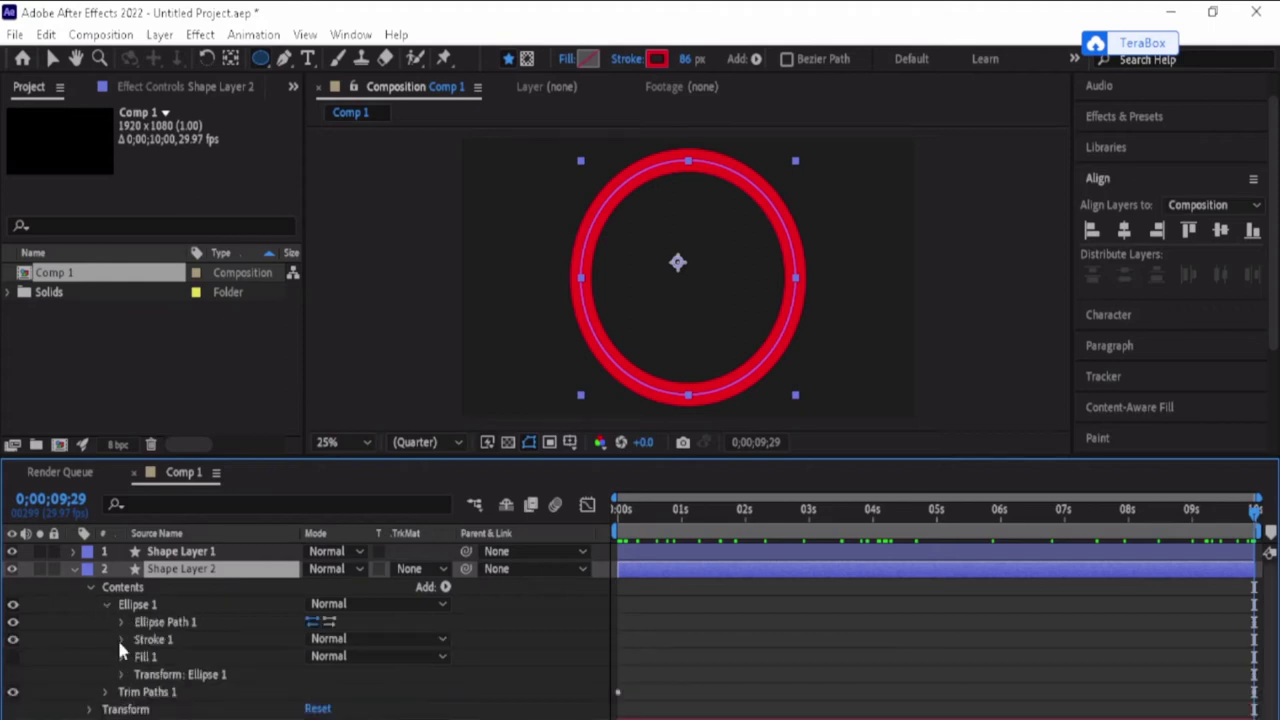
click(119, 639)
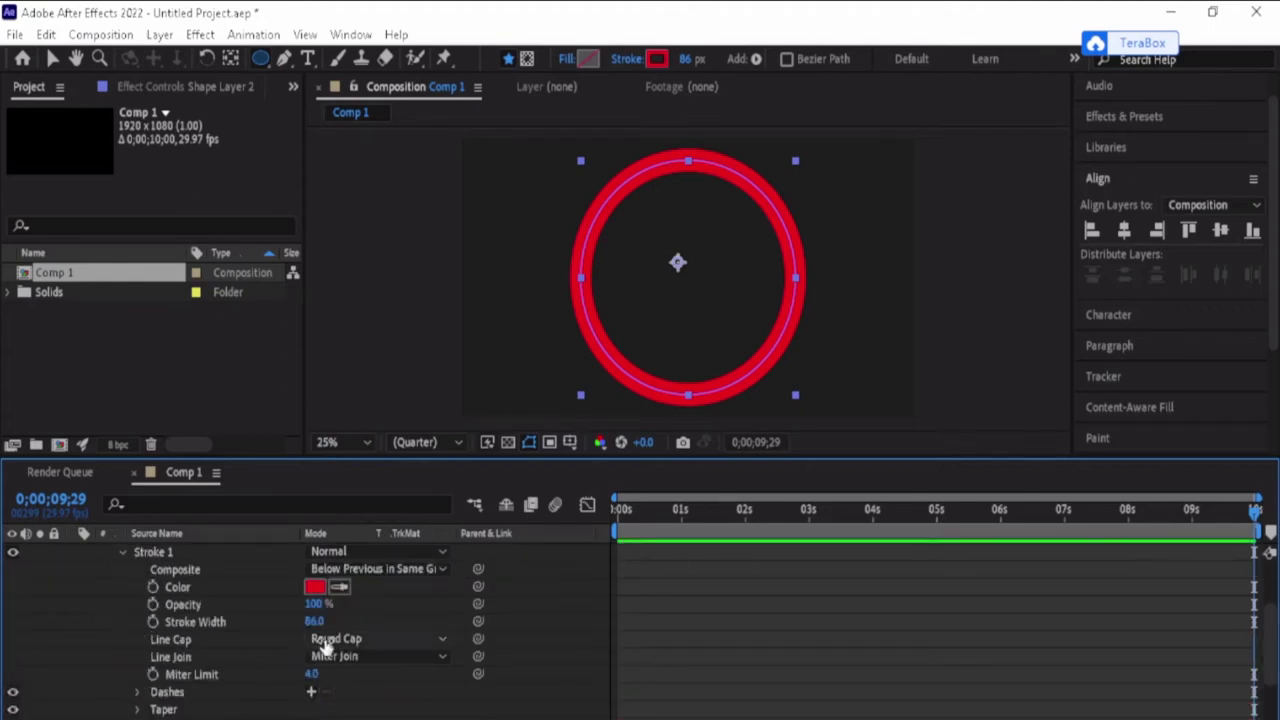
click(313, 588)
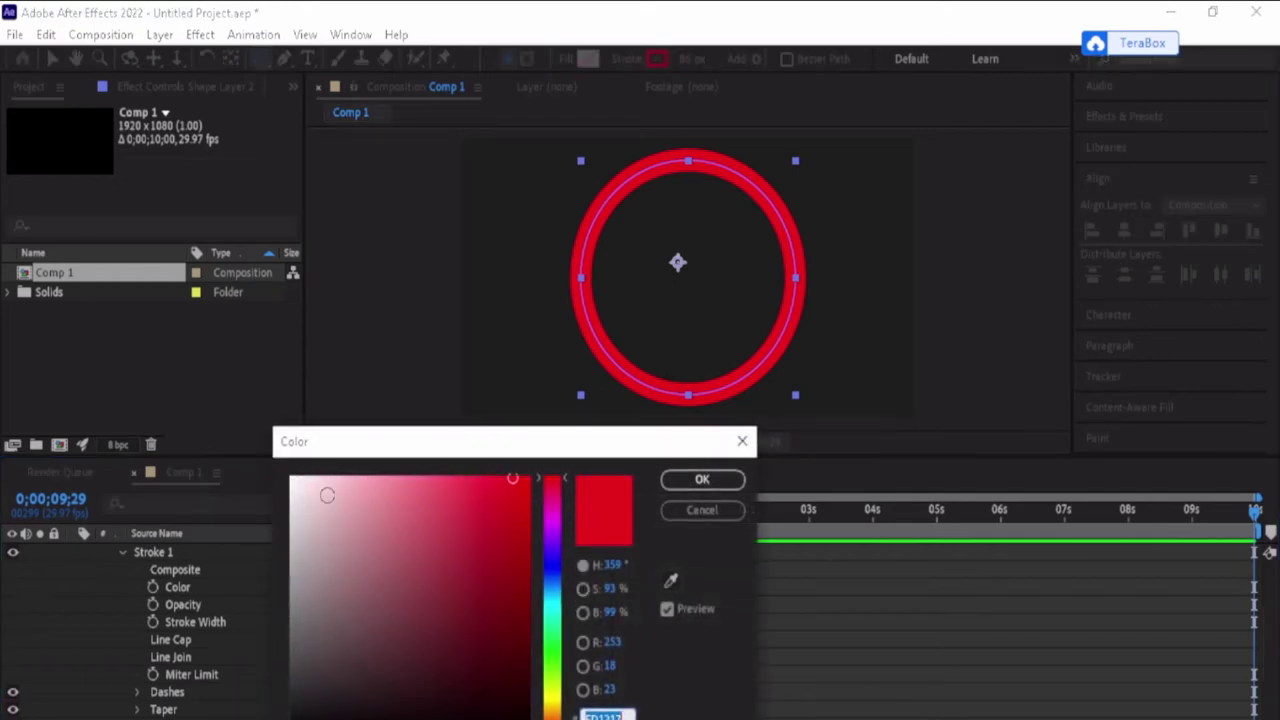
click(550, 607)
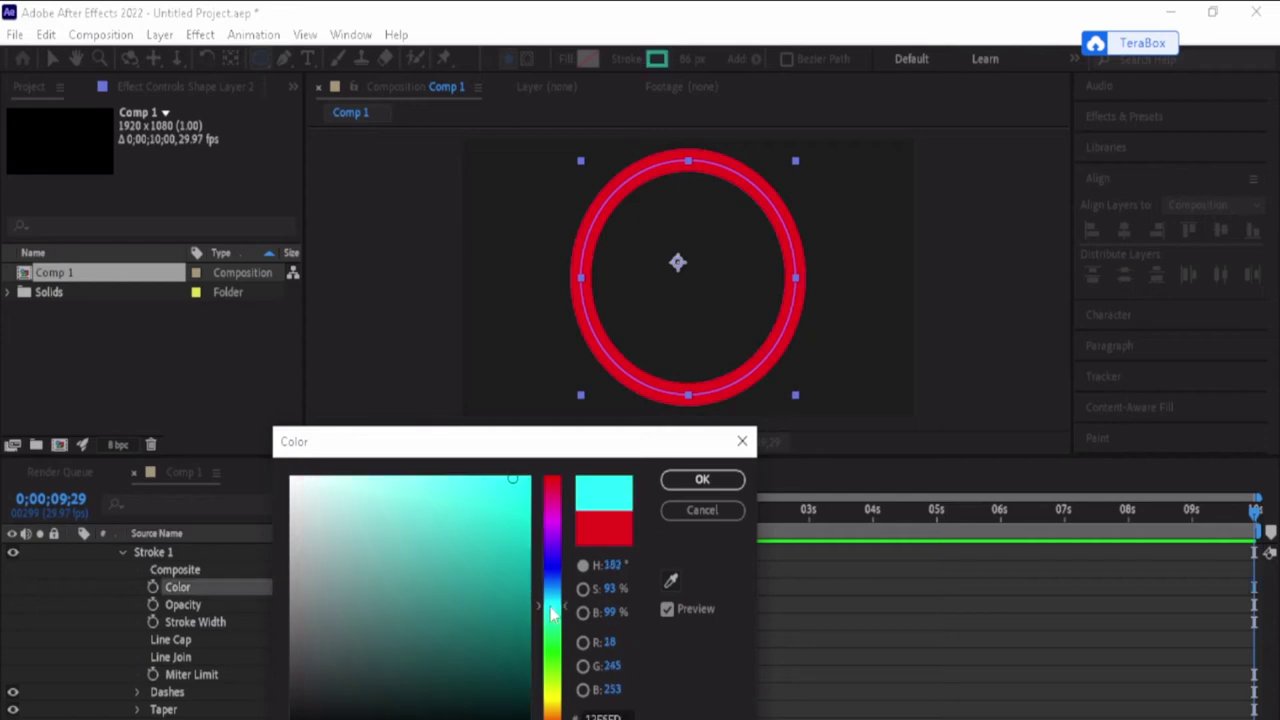
click(690, 485)
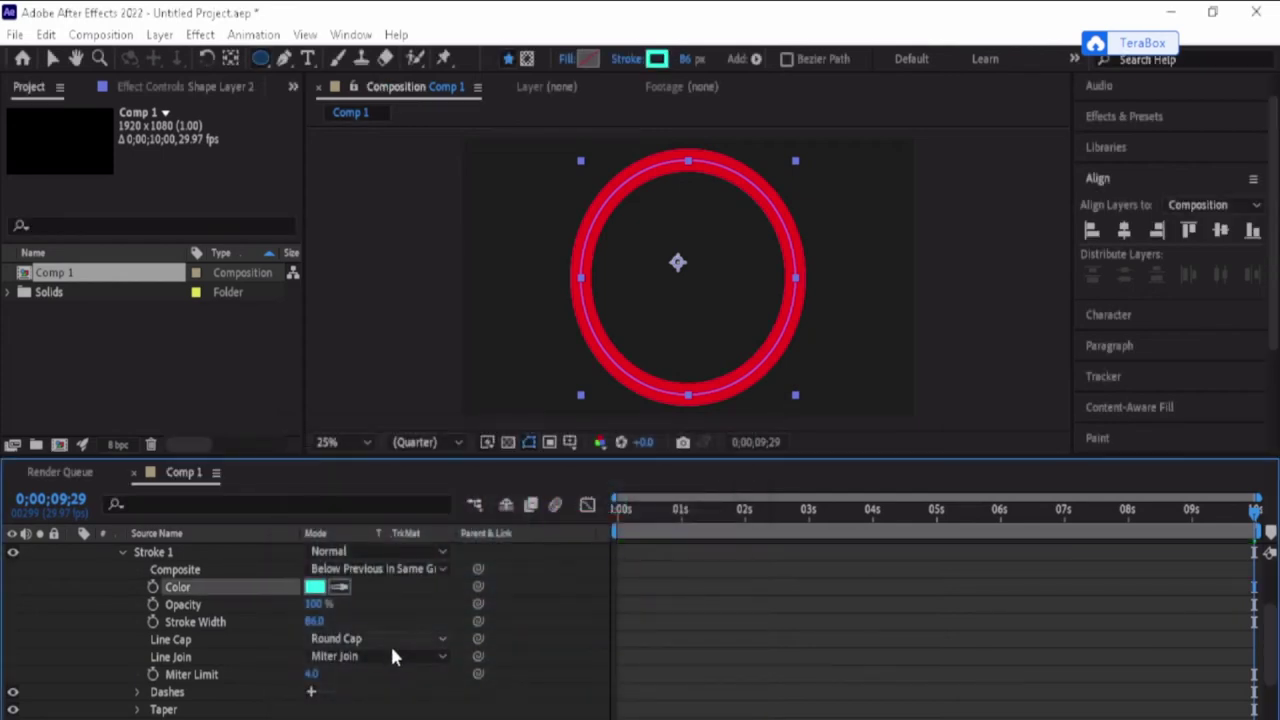
drag(314, 621, 357, 632)
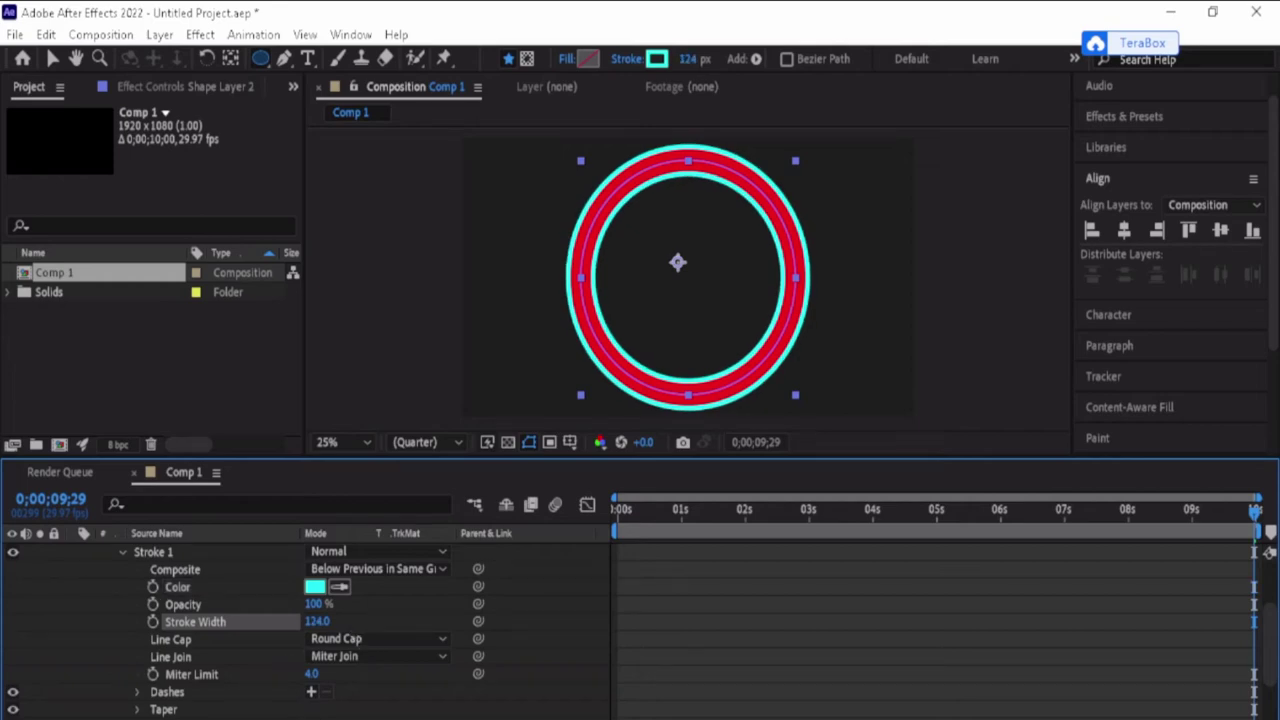
click(121, 549)
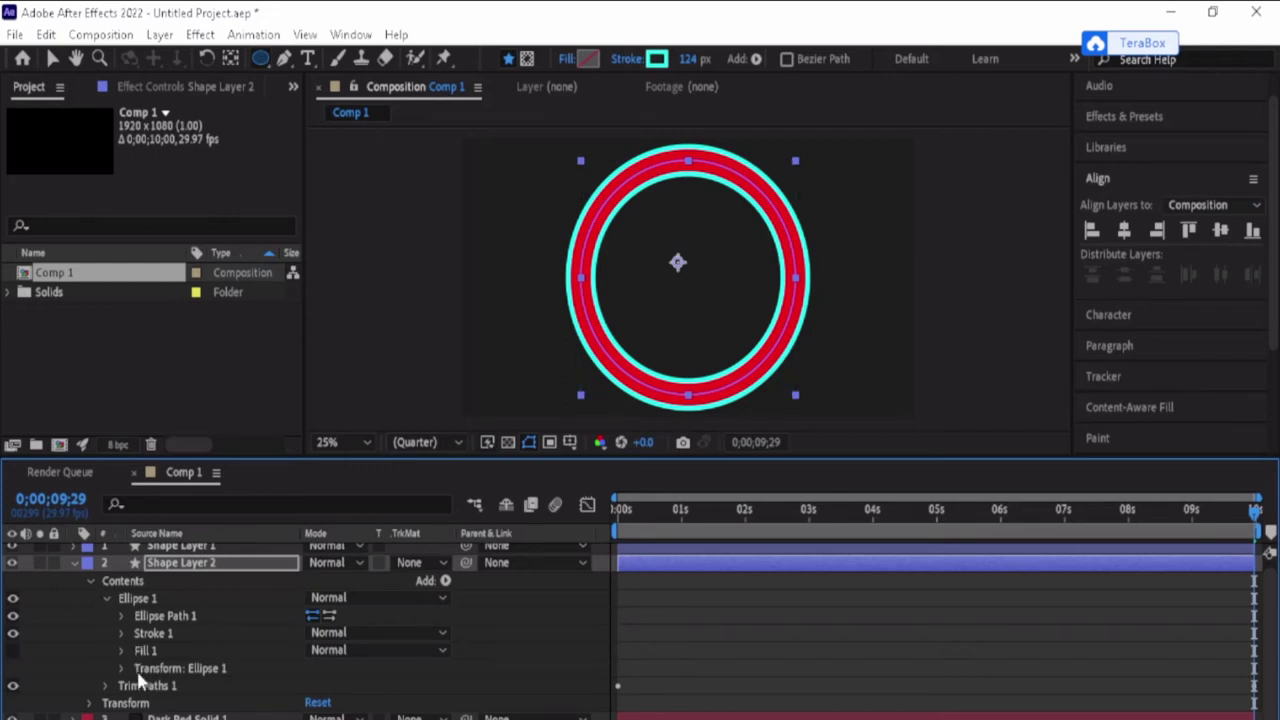
- Remove Shape Layer 2's Trim Paths End keyframes so the cyan ring stays at 100%, then return to frame 0
click(104, 686)
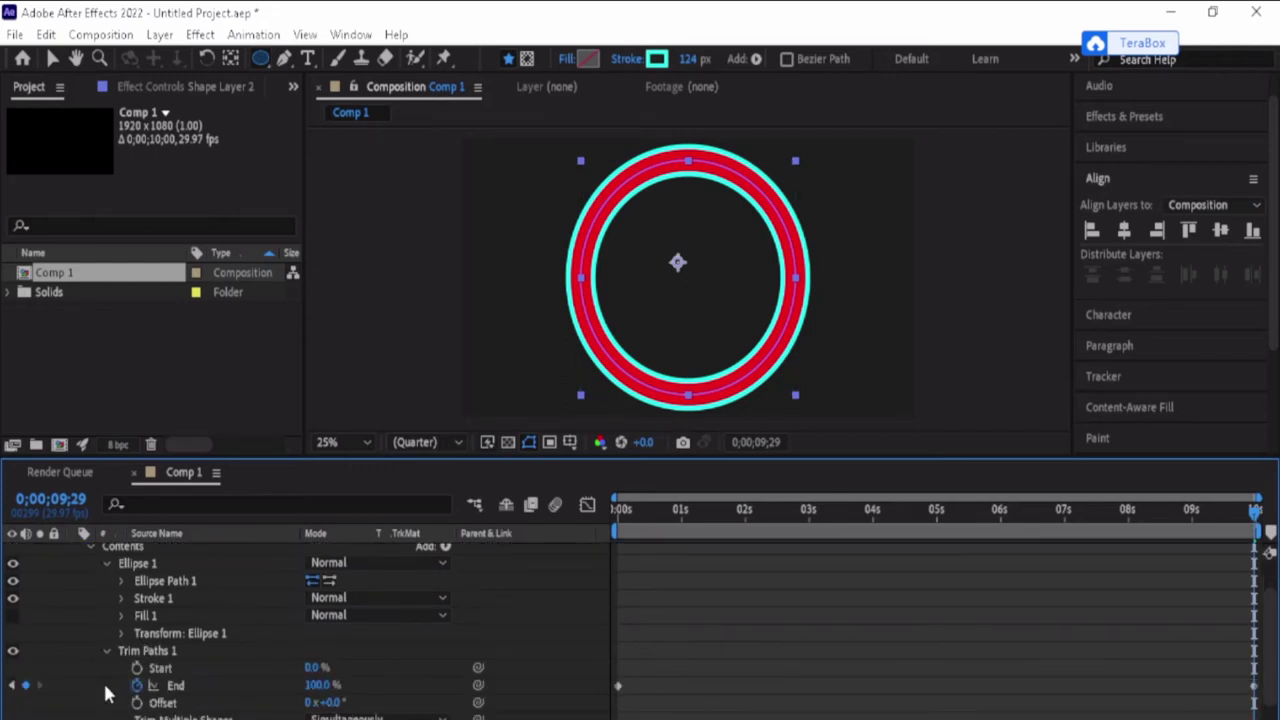
click(136, 685)
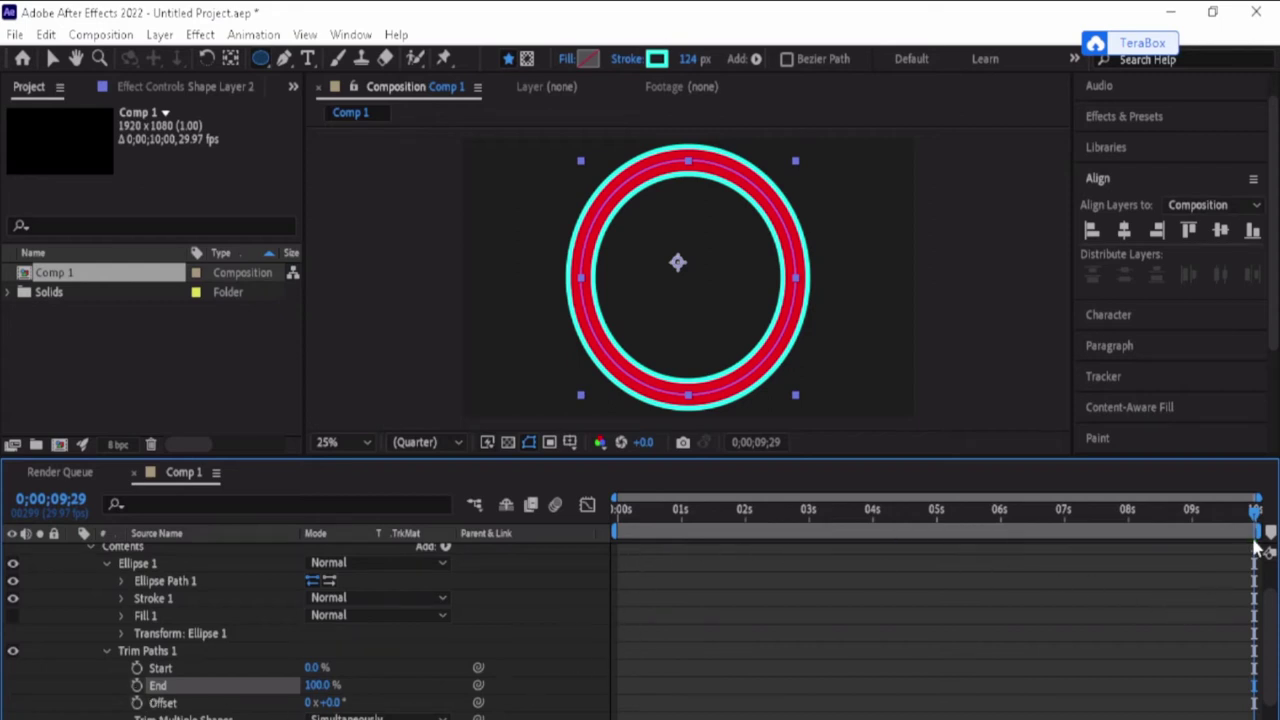
mouse_move(1258, 548)
mouse_down()
mouse_move(550, 583)
mouse_move(1183, 628)
mouse_move(618, 620)
mouse_move(308, 678)
mouse_up()
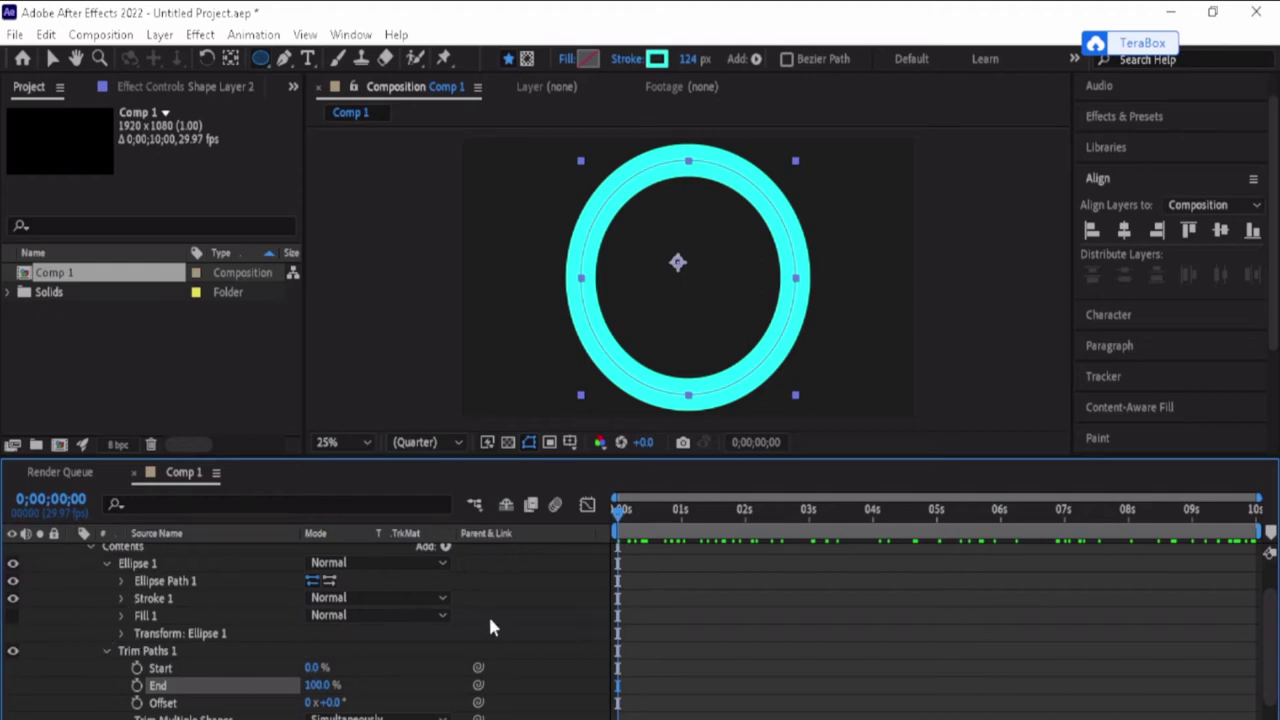
- Collapse Shape Layer 2, deselect it, and add a new text layer via New > Text
click(90, 545)
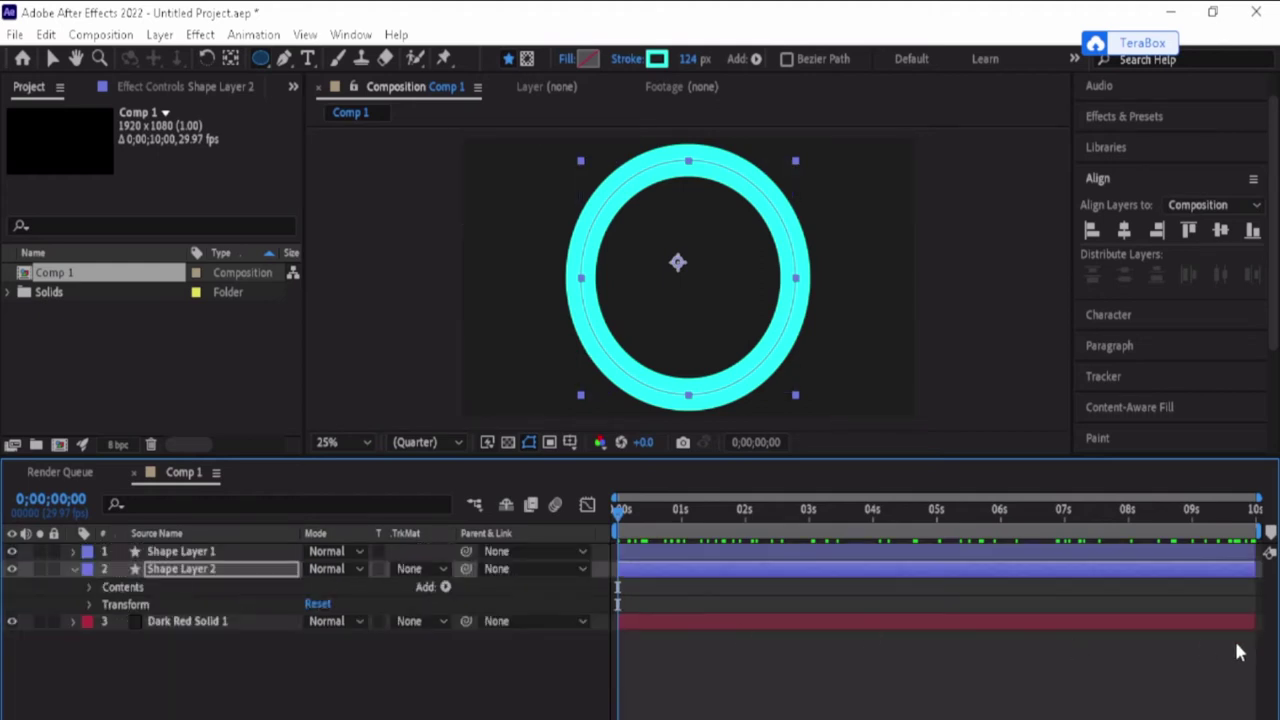
click(72, 568)
click(121, 668)
right_click(125, 678)
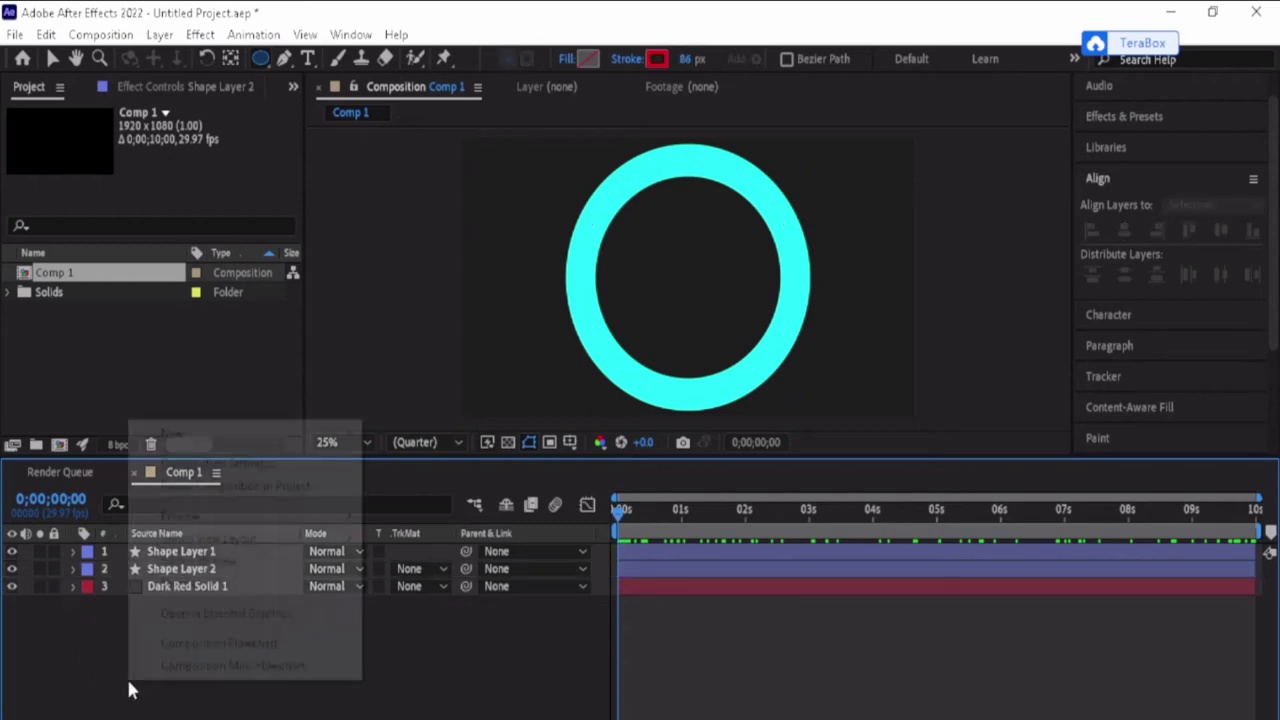
mouse_move(195, 440)
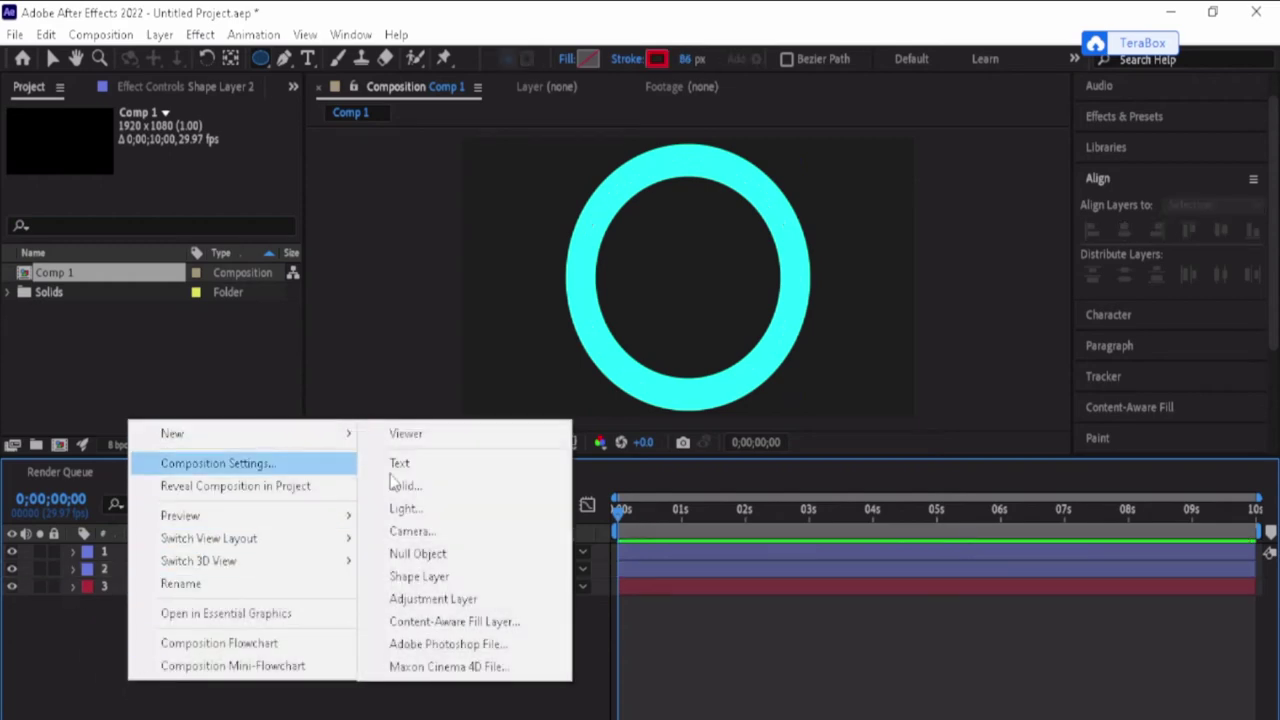
click(440, 466)
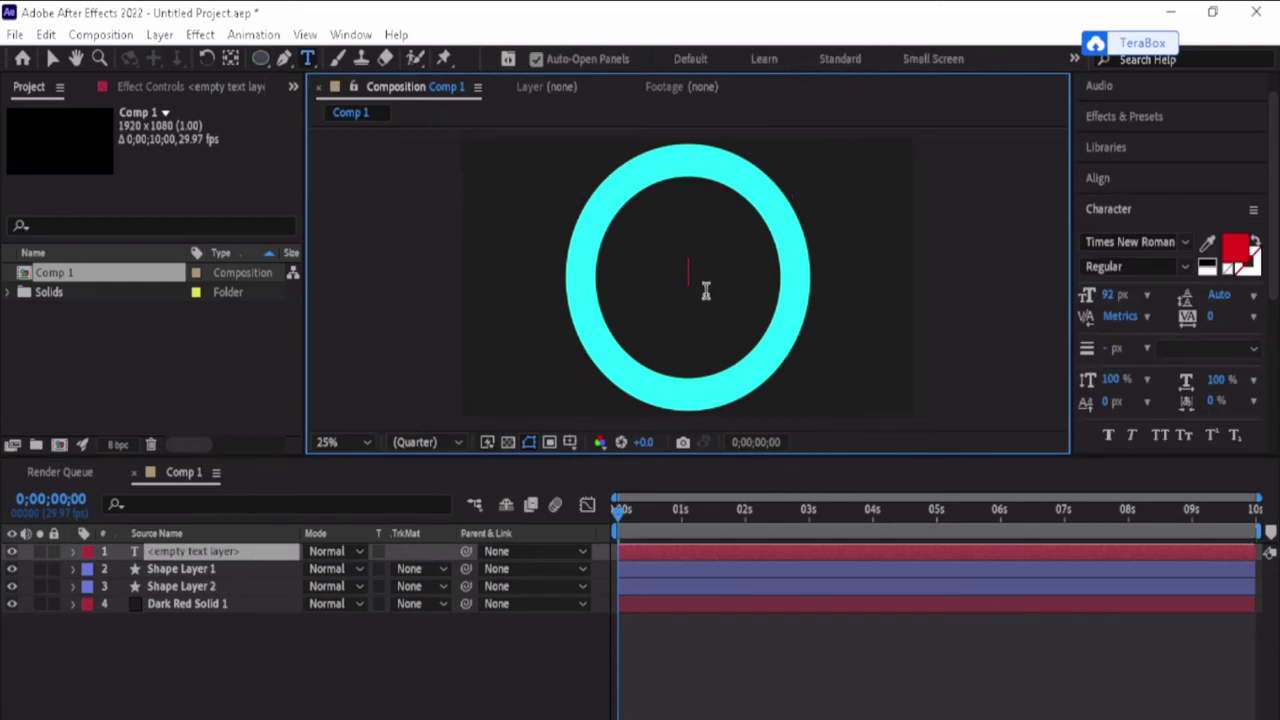
- Enter the text 00 inside the cyan ring and bring up its Text Color picker
text(00)
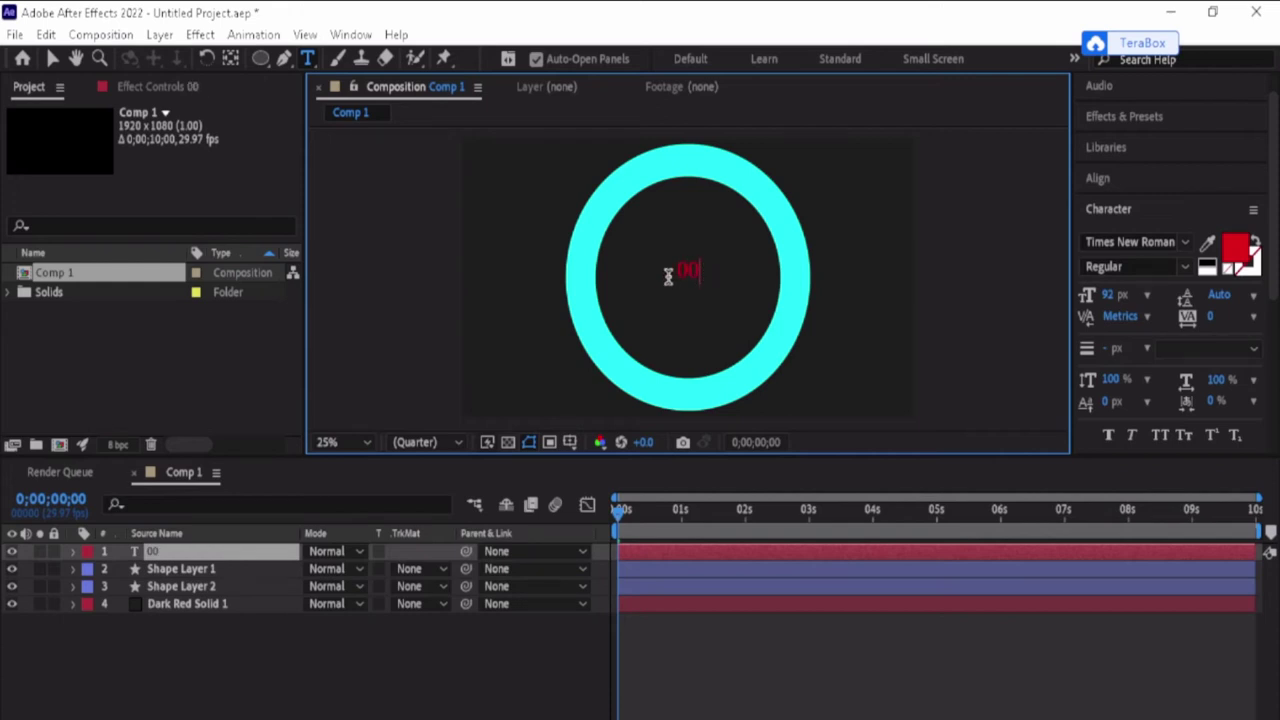
double_click(669, 277)
click(1235, 252)
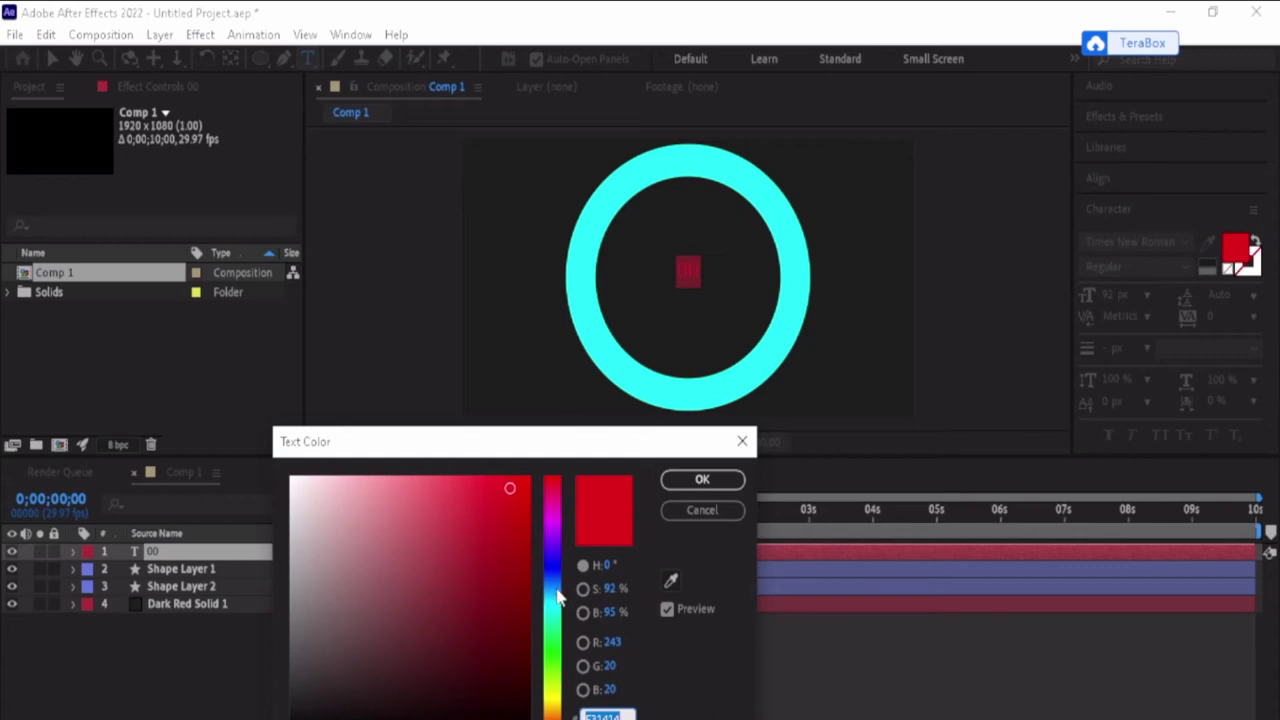
- Try green, blue and magenta hues, then confirm bright red (R 255, G 1, B 1) for the 00 text
click(556, 664)
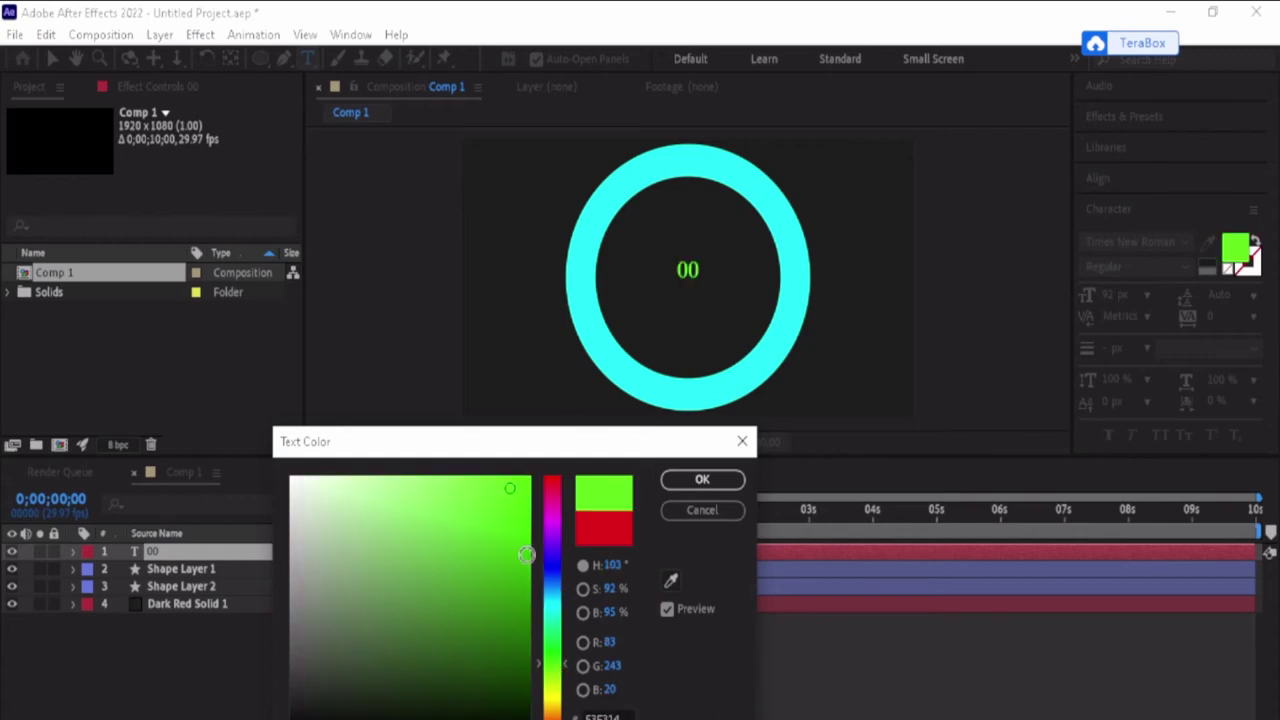
click(470, 497)
drag(470, 497, 528, 464)
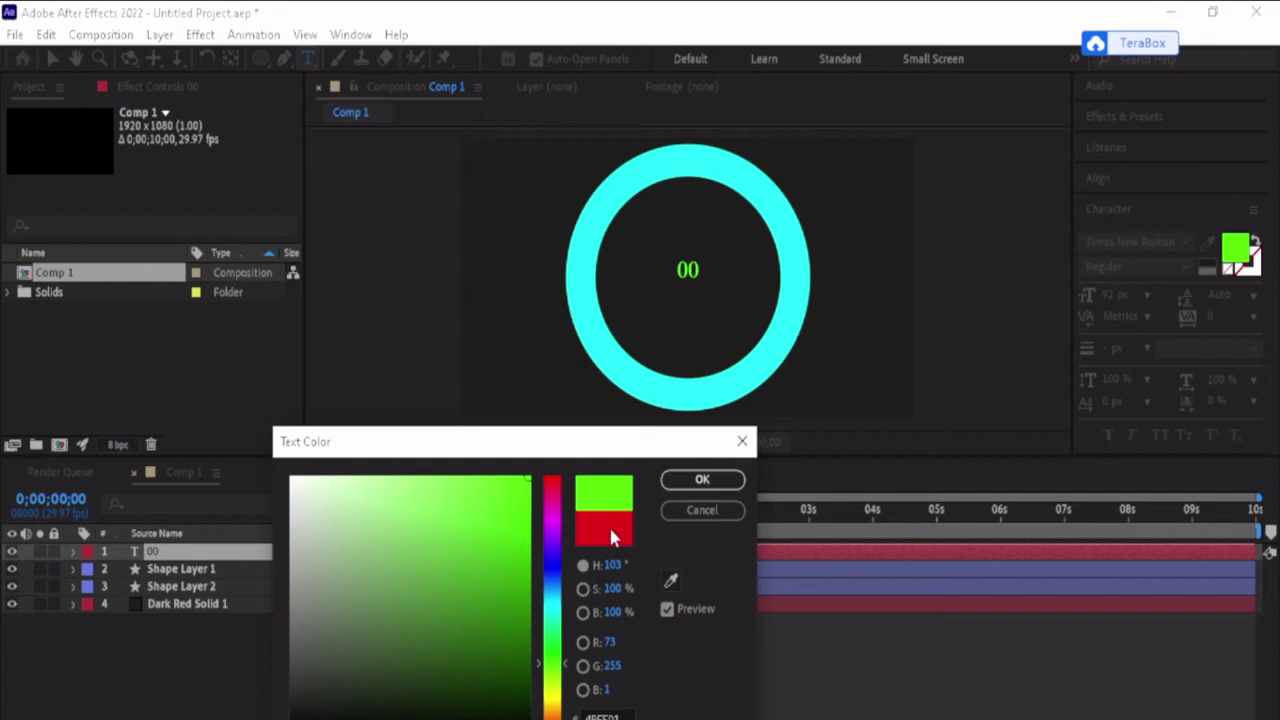
click(550, 566)
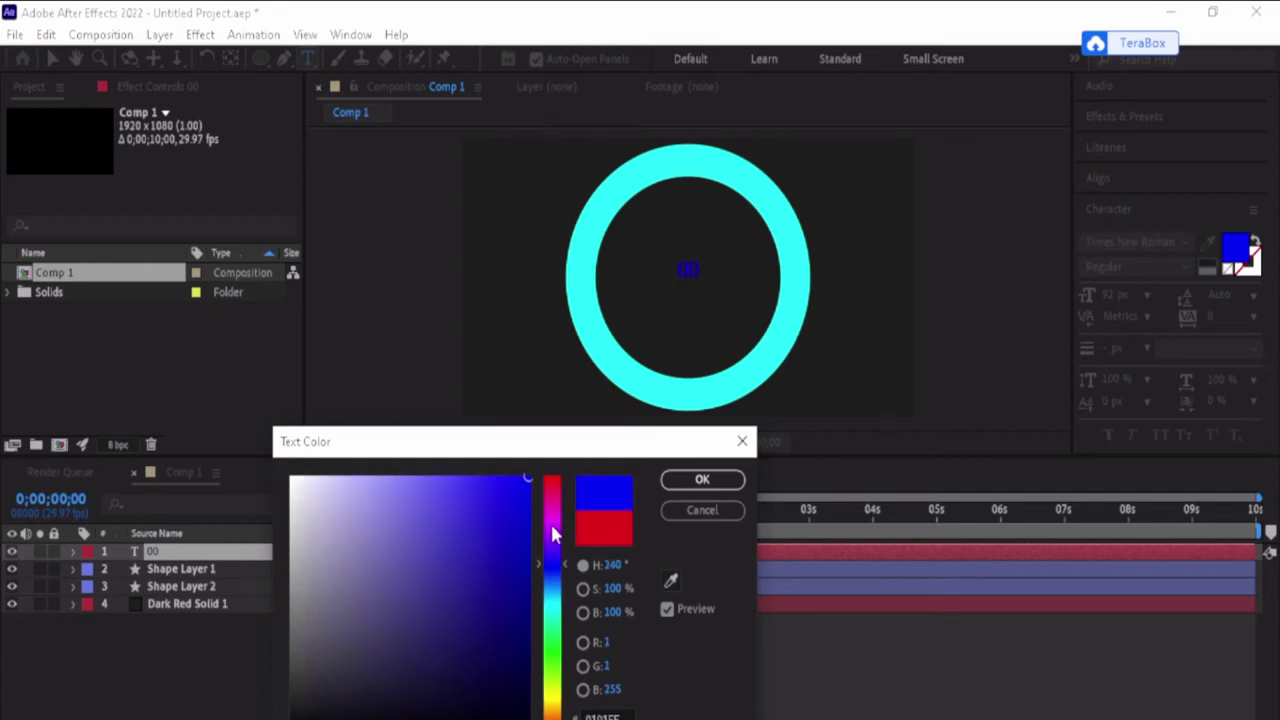
click(553, 527)
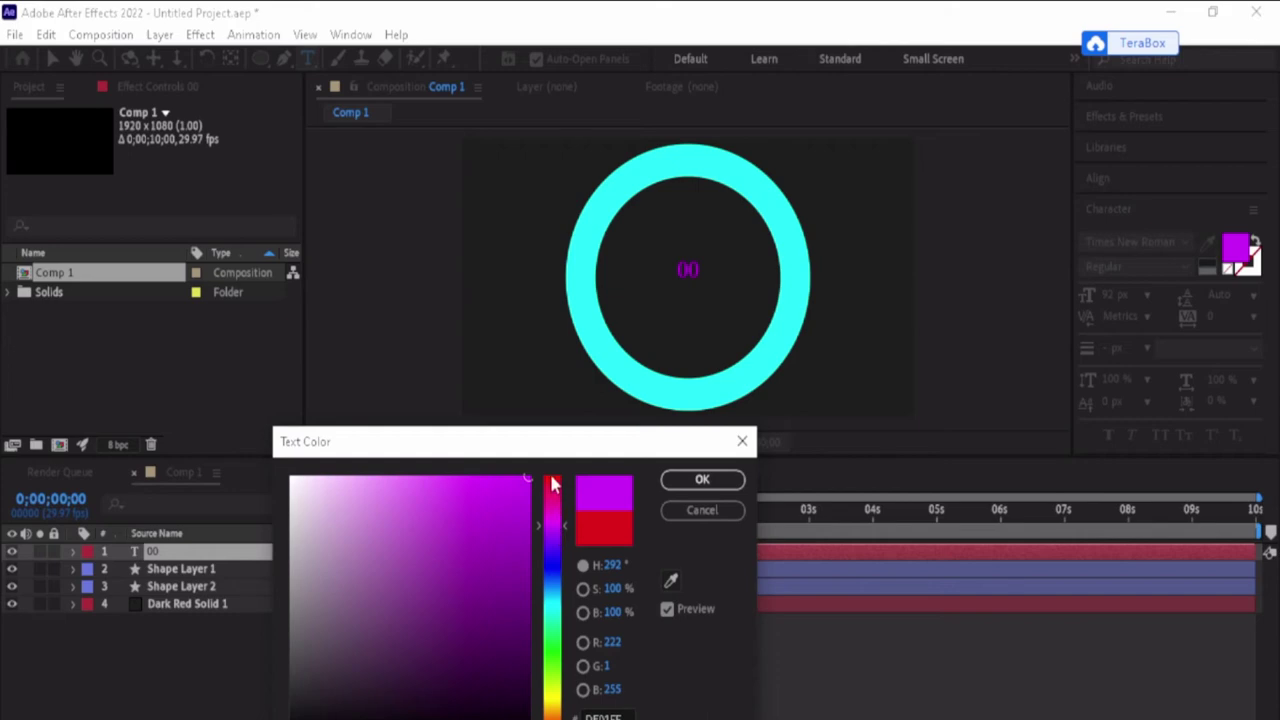
click(553, 483)
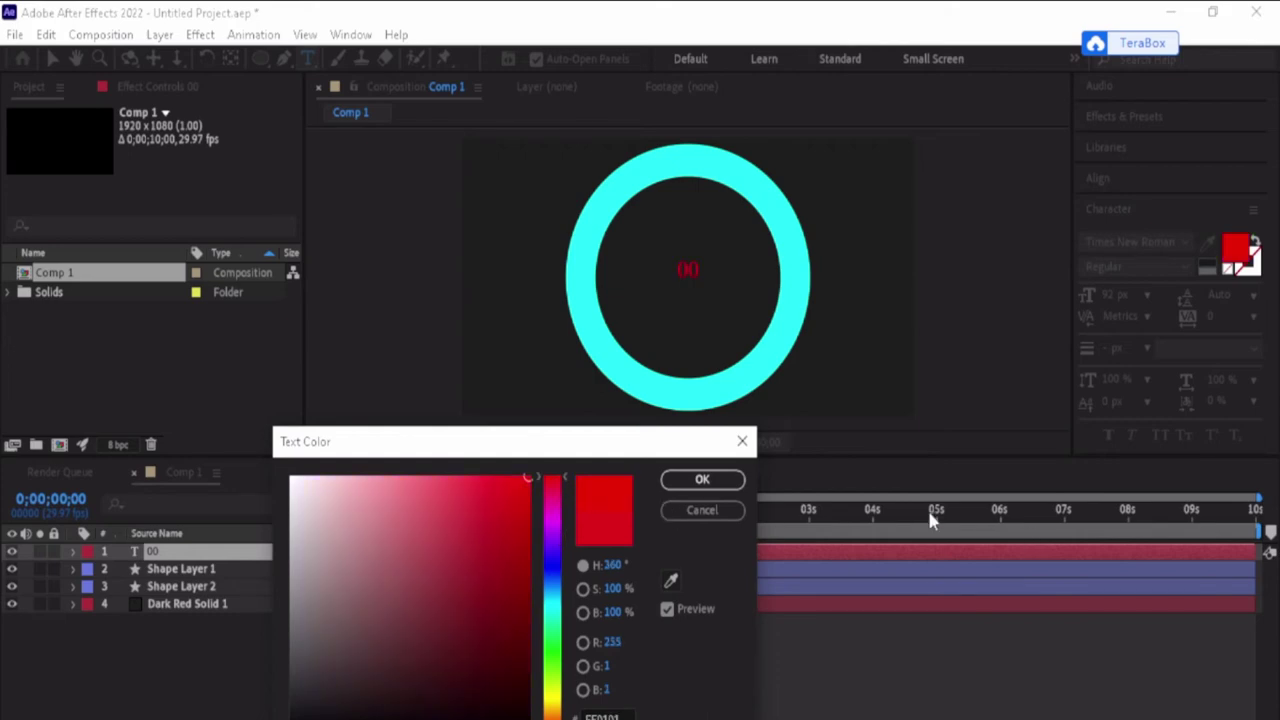
click(706, 481)
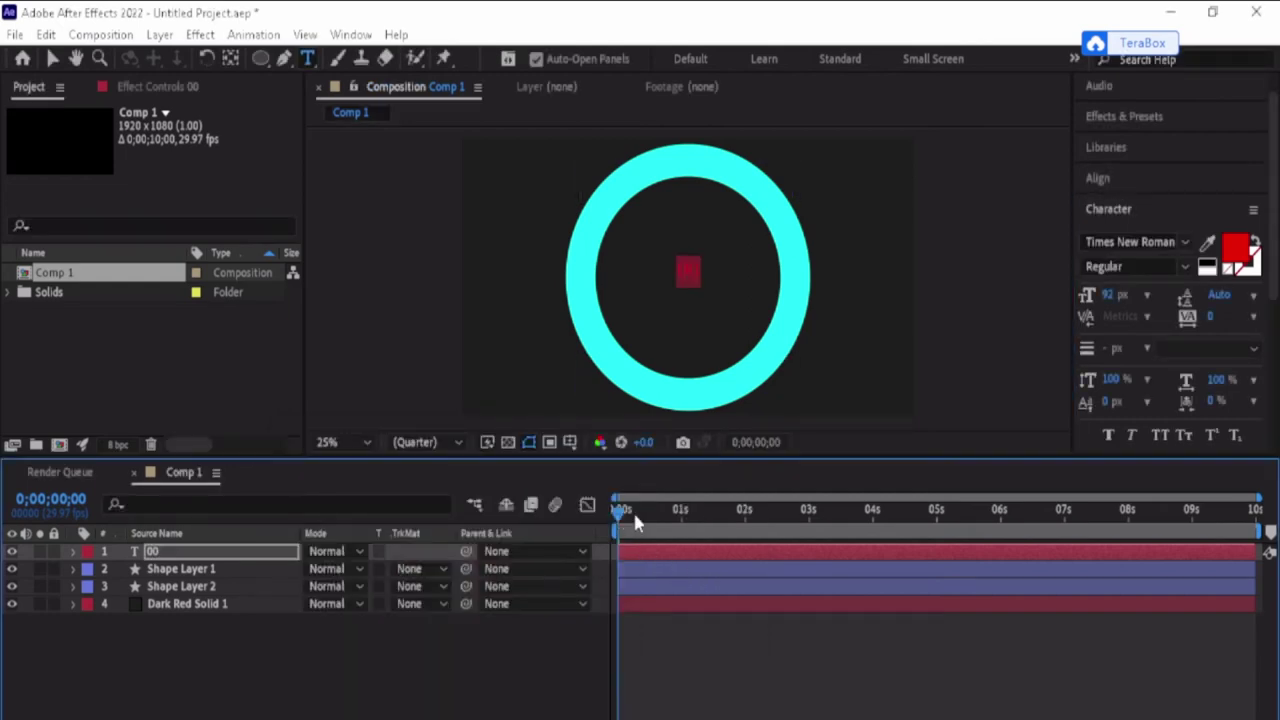
- Move to 0;04;18, then with no layer selected set the default text fill colour to magenta
drag(633, 512, 911, 565)
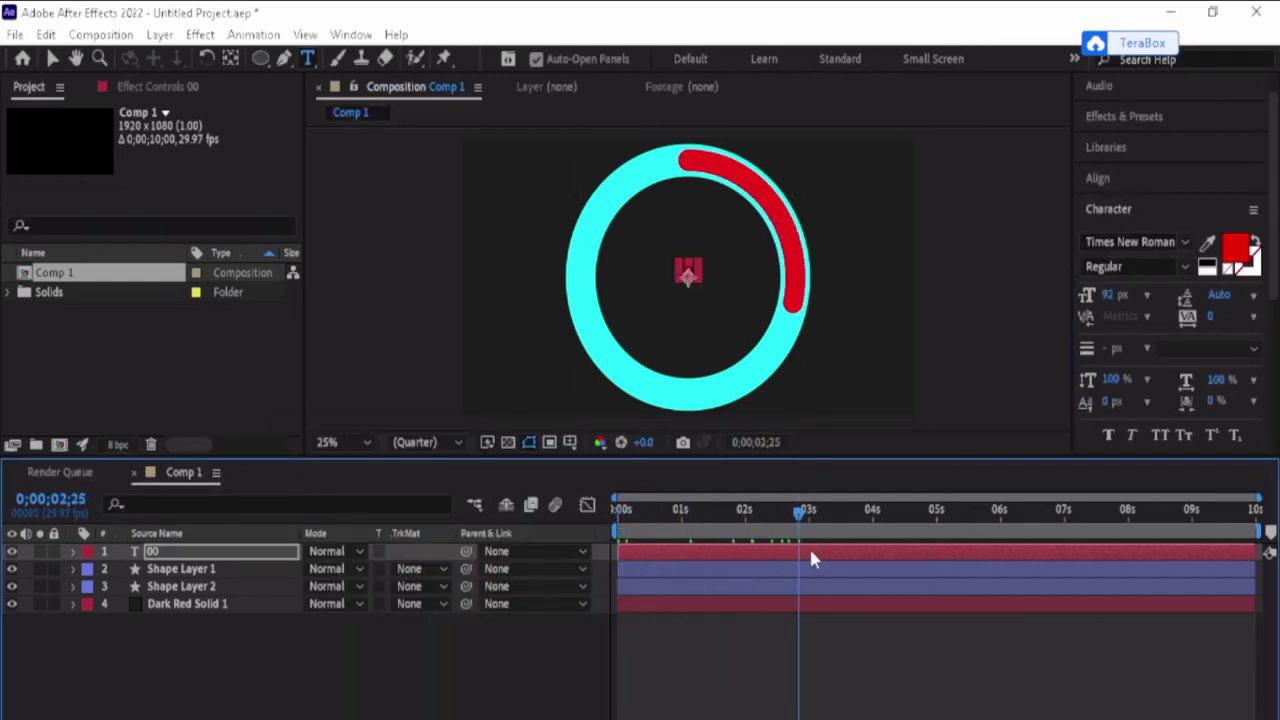
click(533, 666)
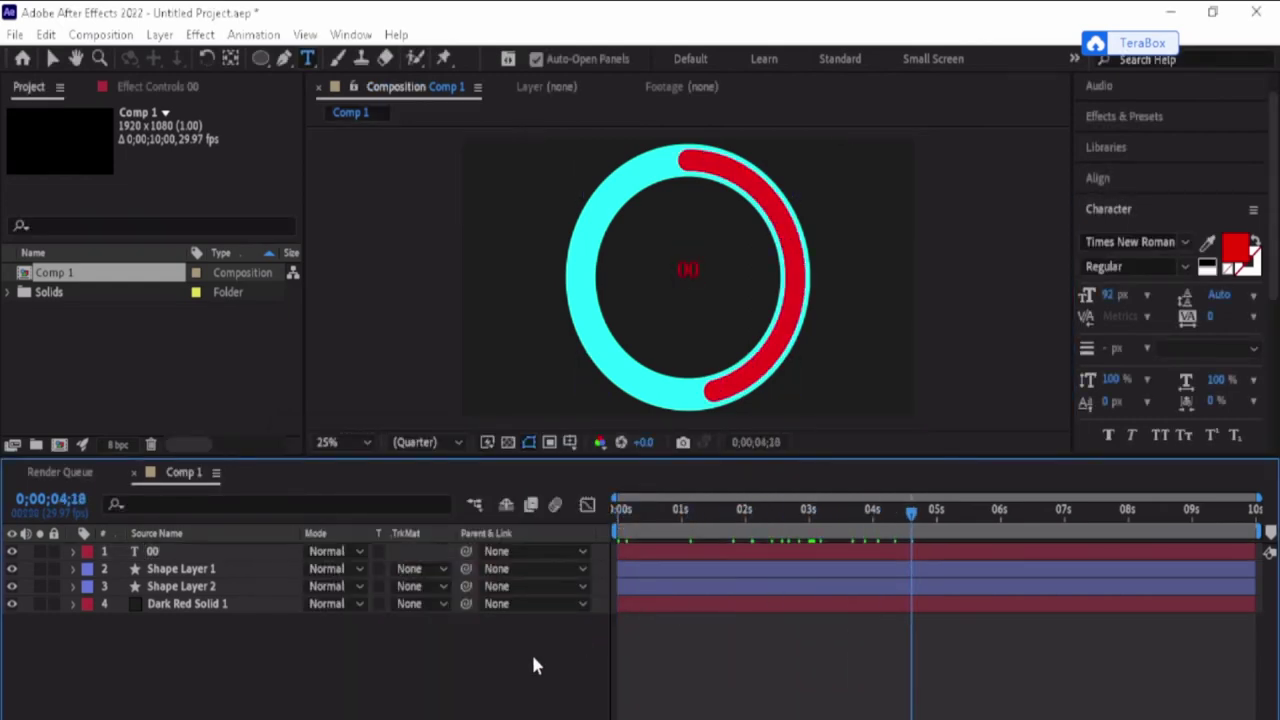
click(1236, 248)
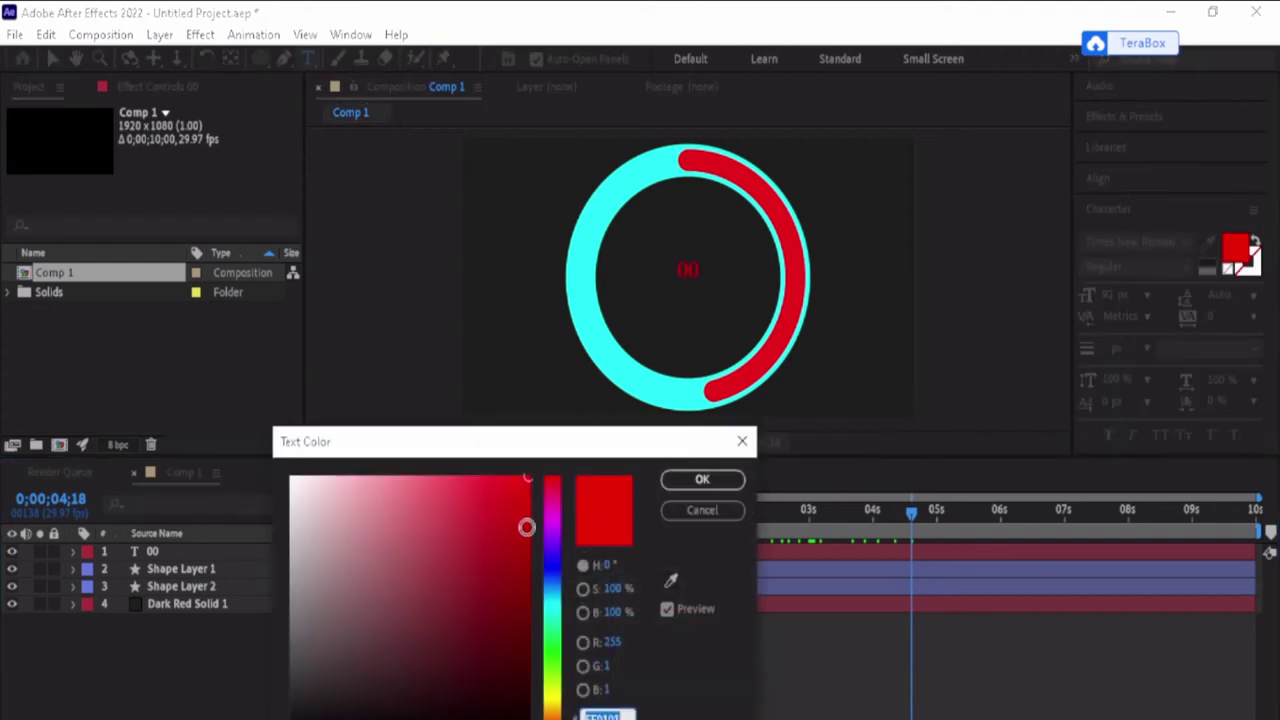
click(552, 526)
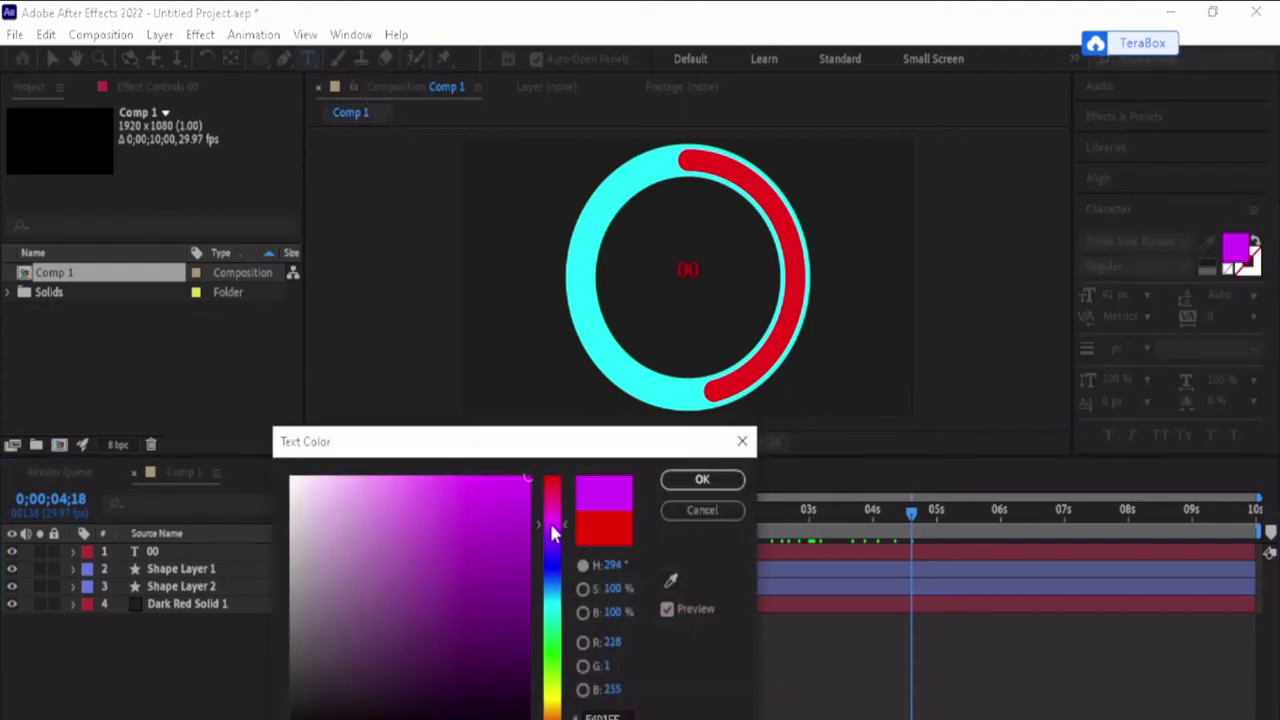
click(698, 482)
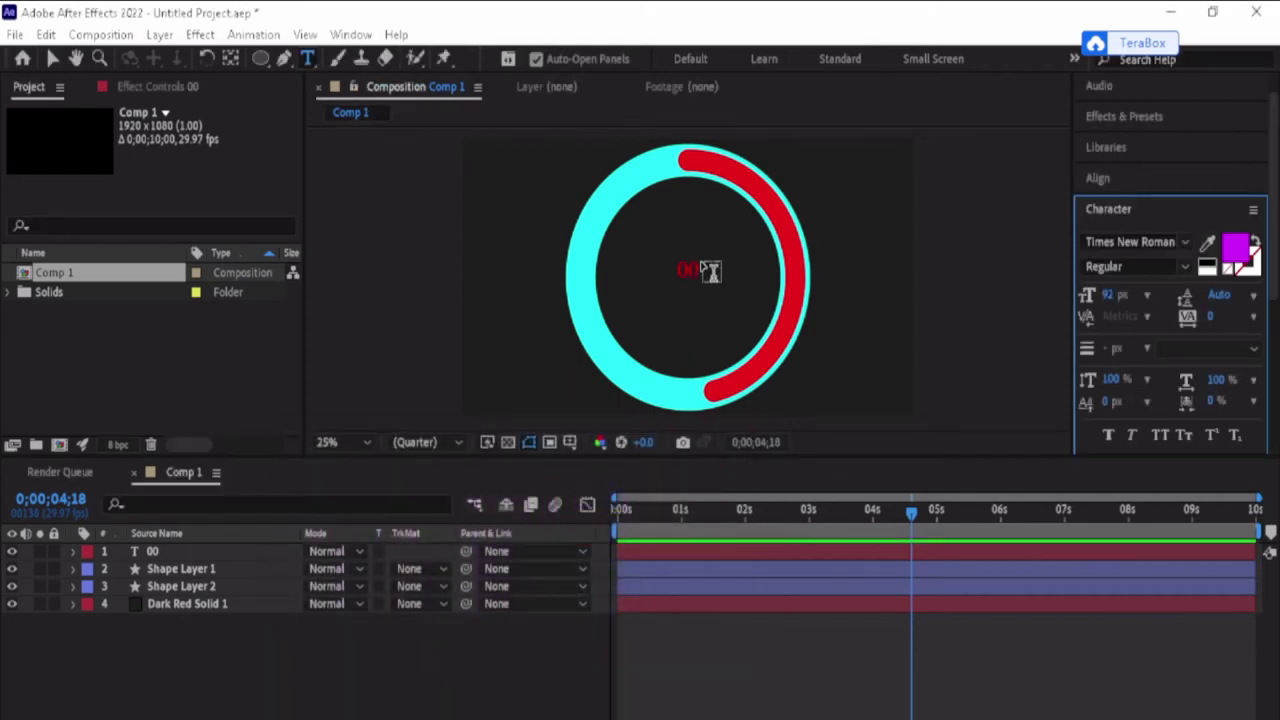
click(676, 270)
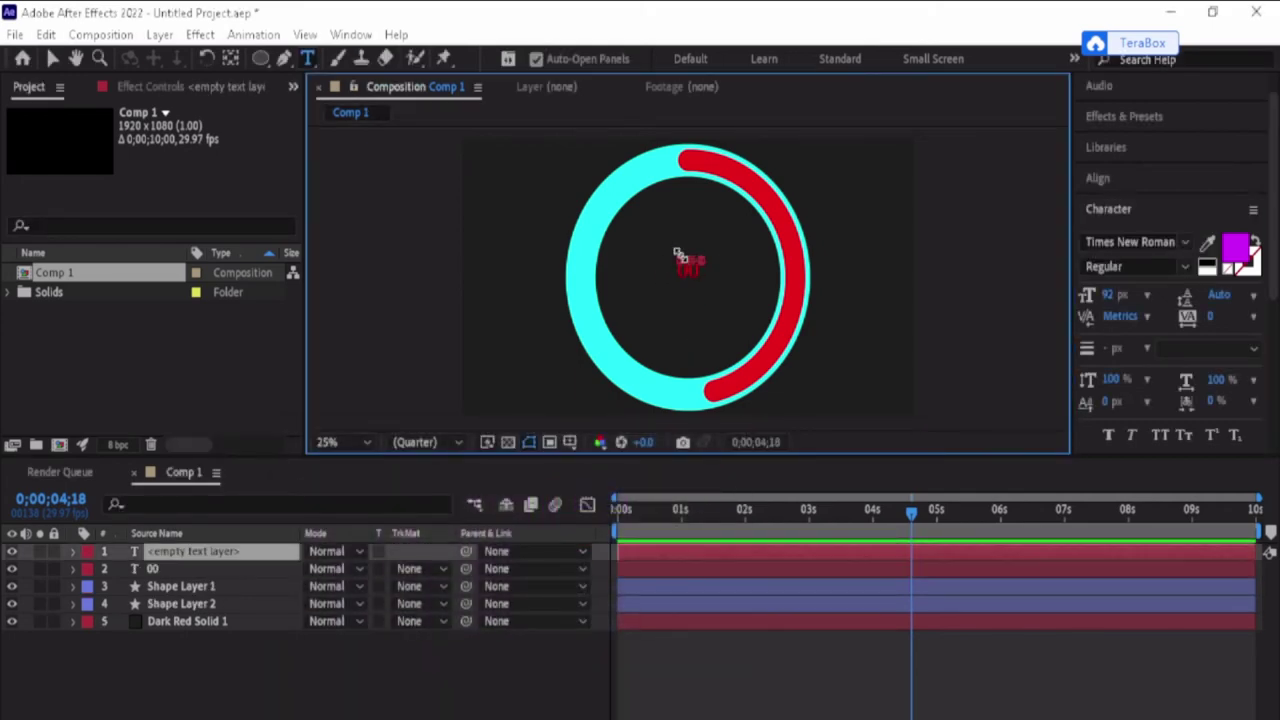
click(686, 265)
click(267, 569)
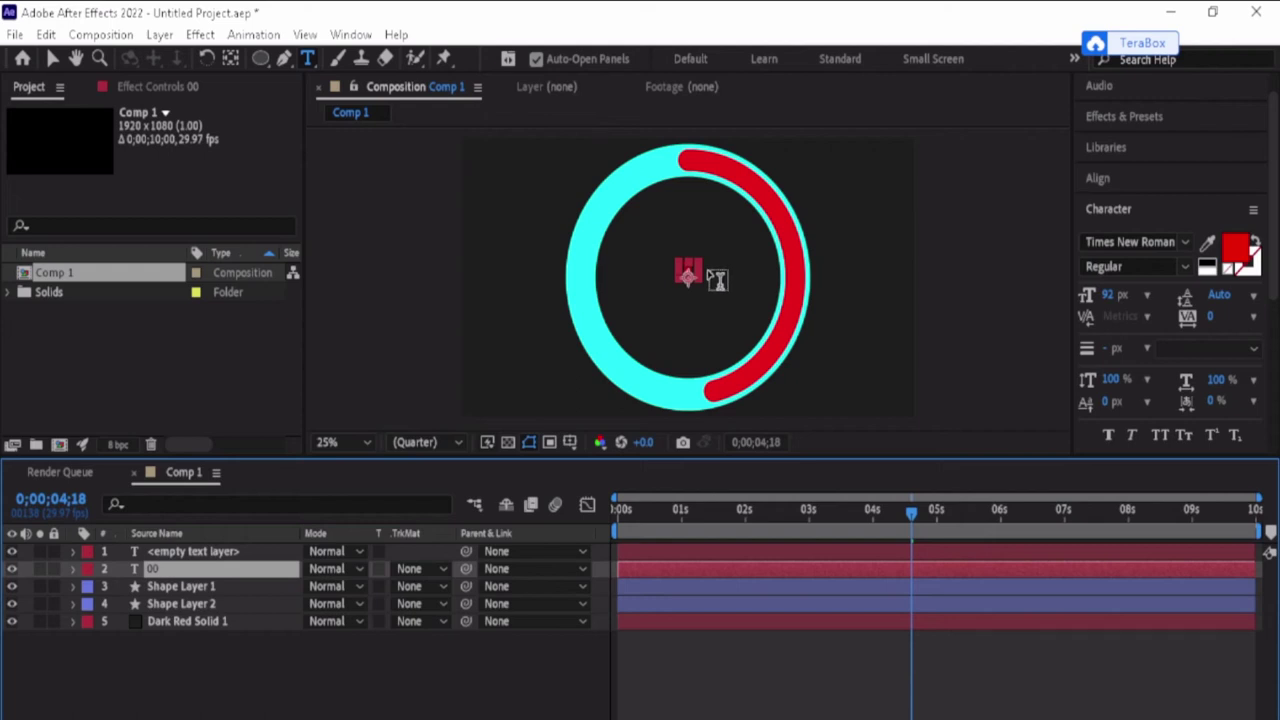
click(713, 277)
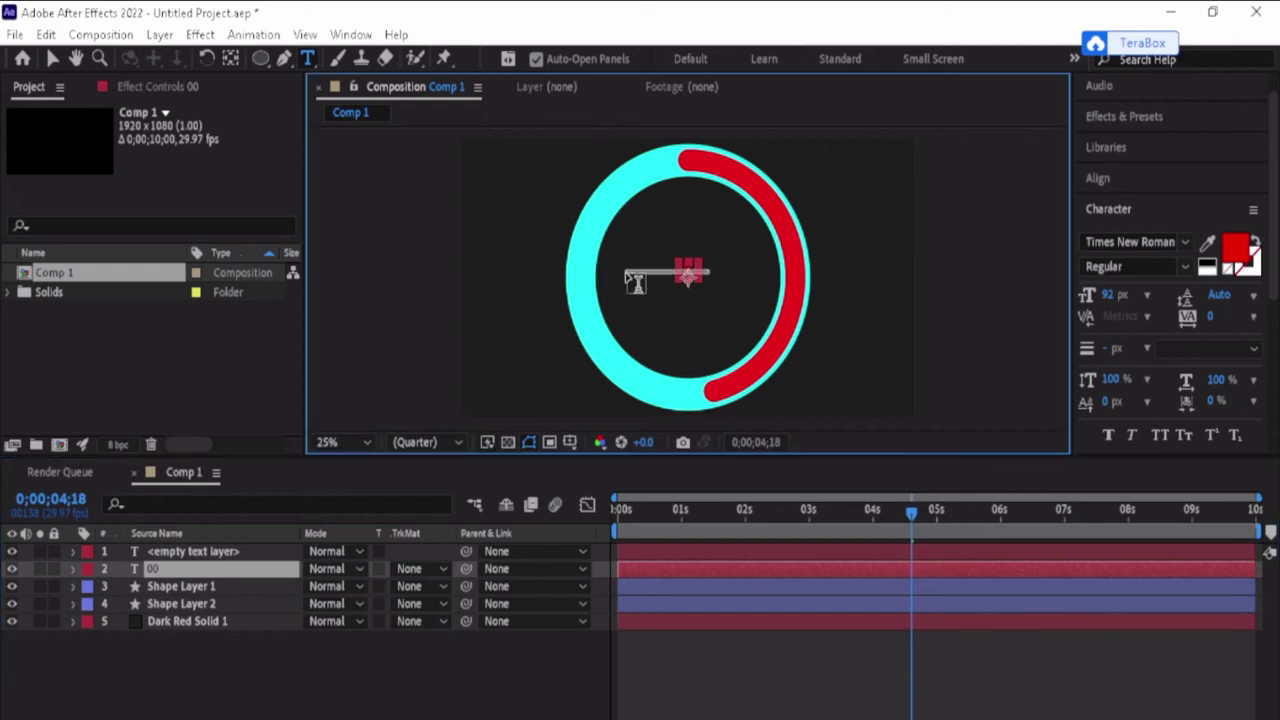
click(536, 458)
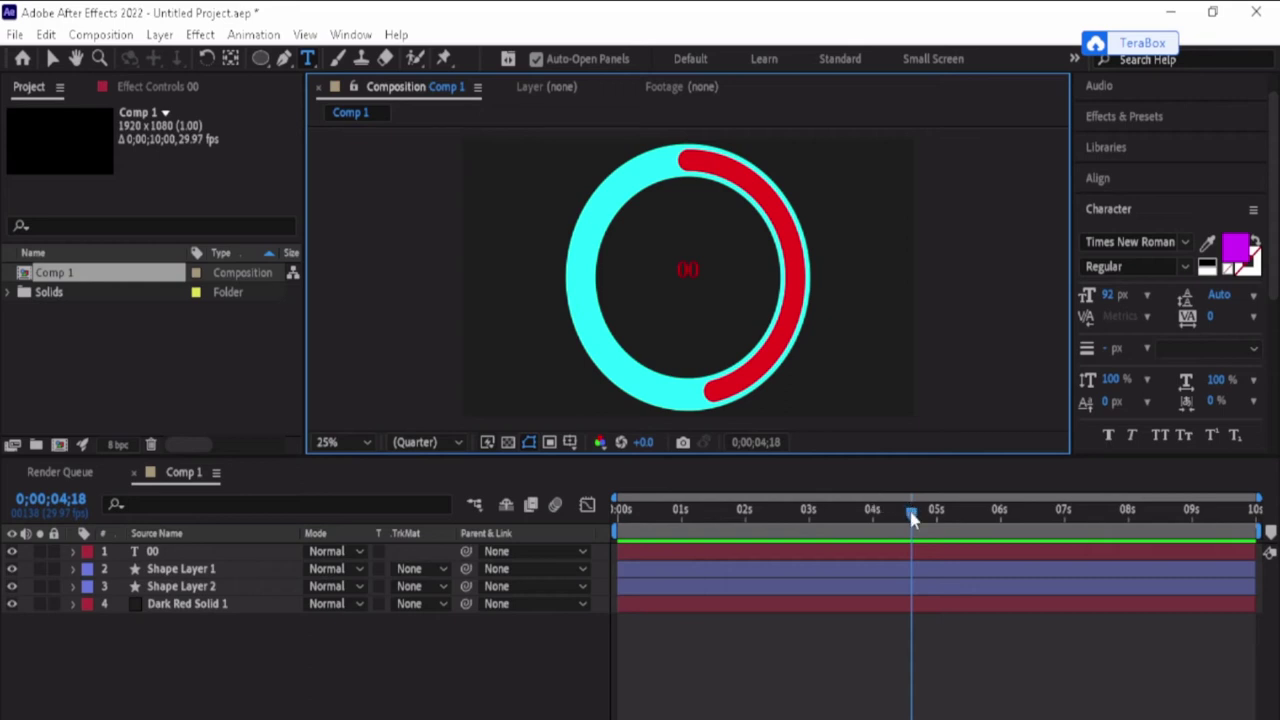
- Return to the start, select the 00 text layer and raise its Scale to 296%
drag(912, 518, 927, 545)
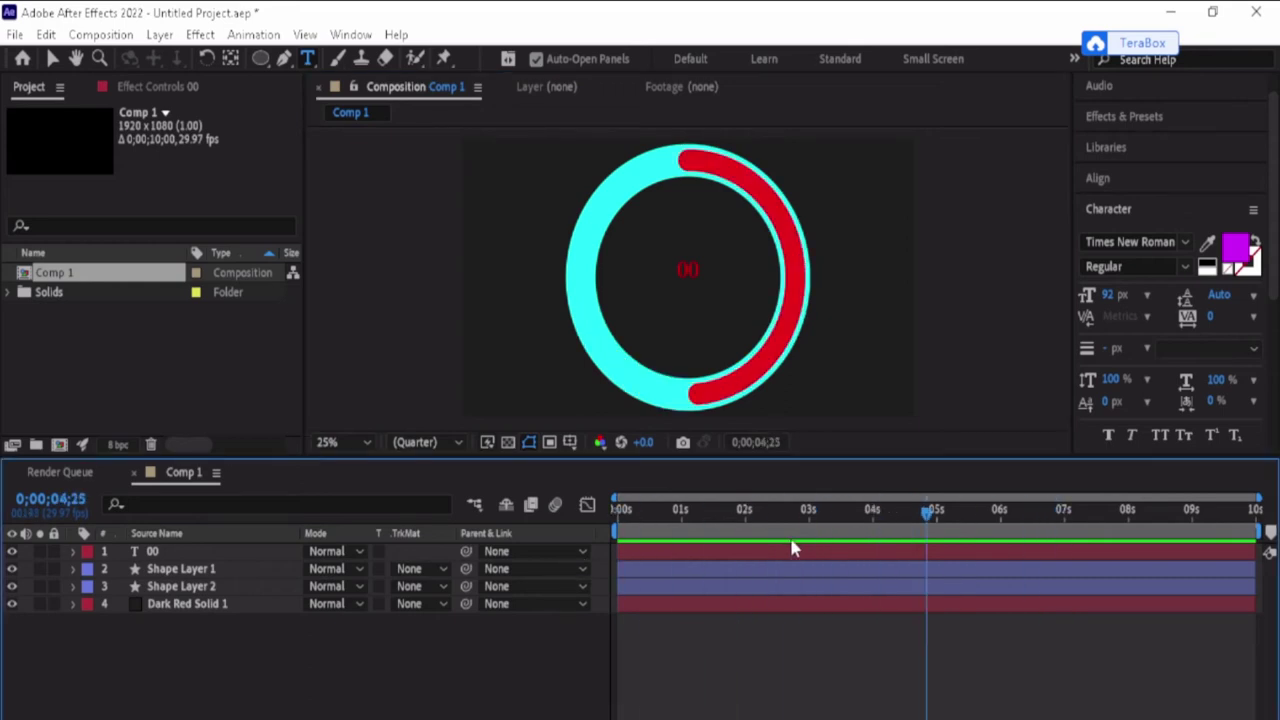
key(Home)
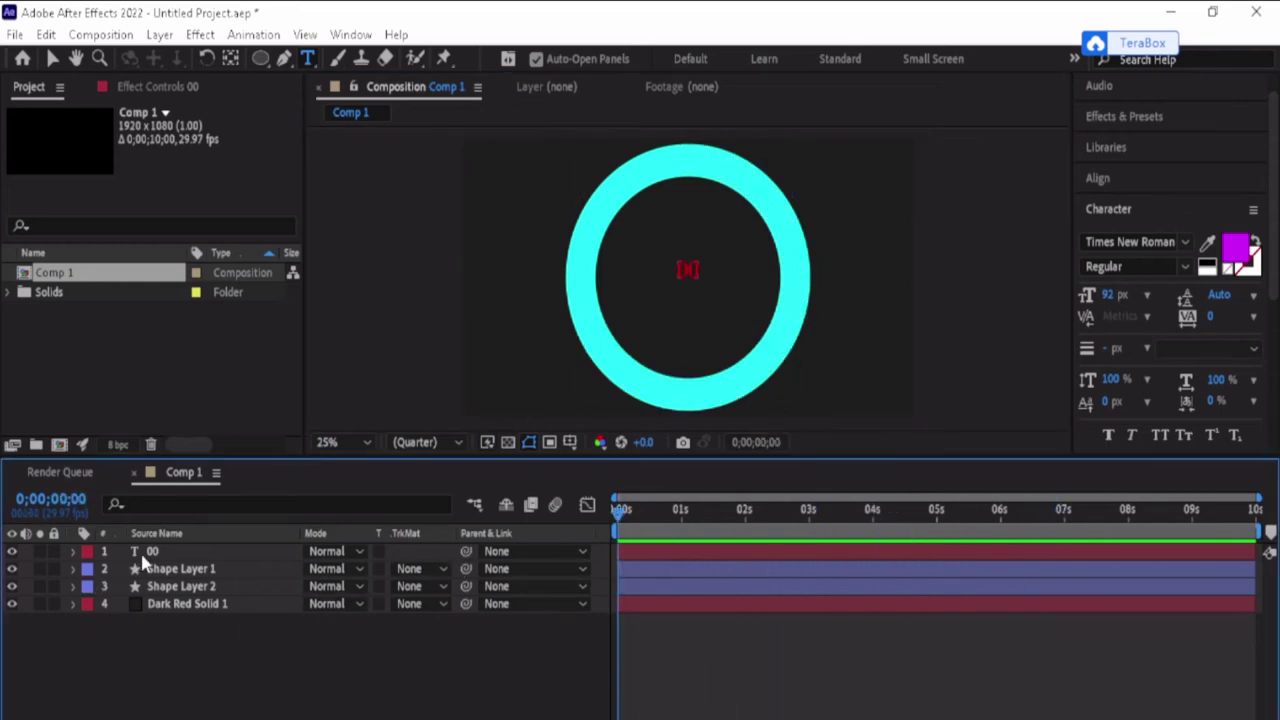
click(145, 553)
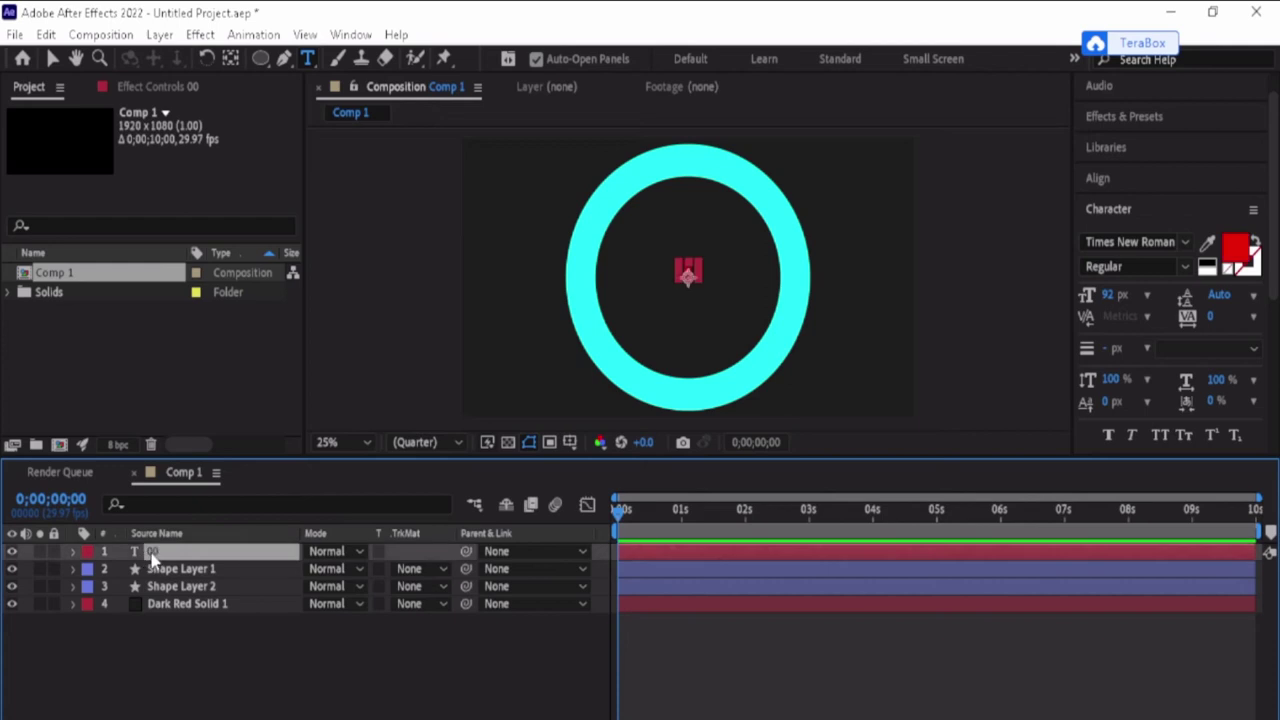
click(73, 551)
click(74, 553)
key(s)
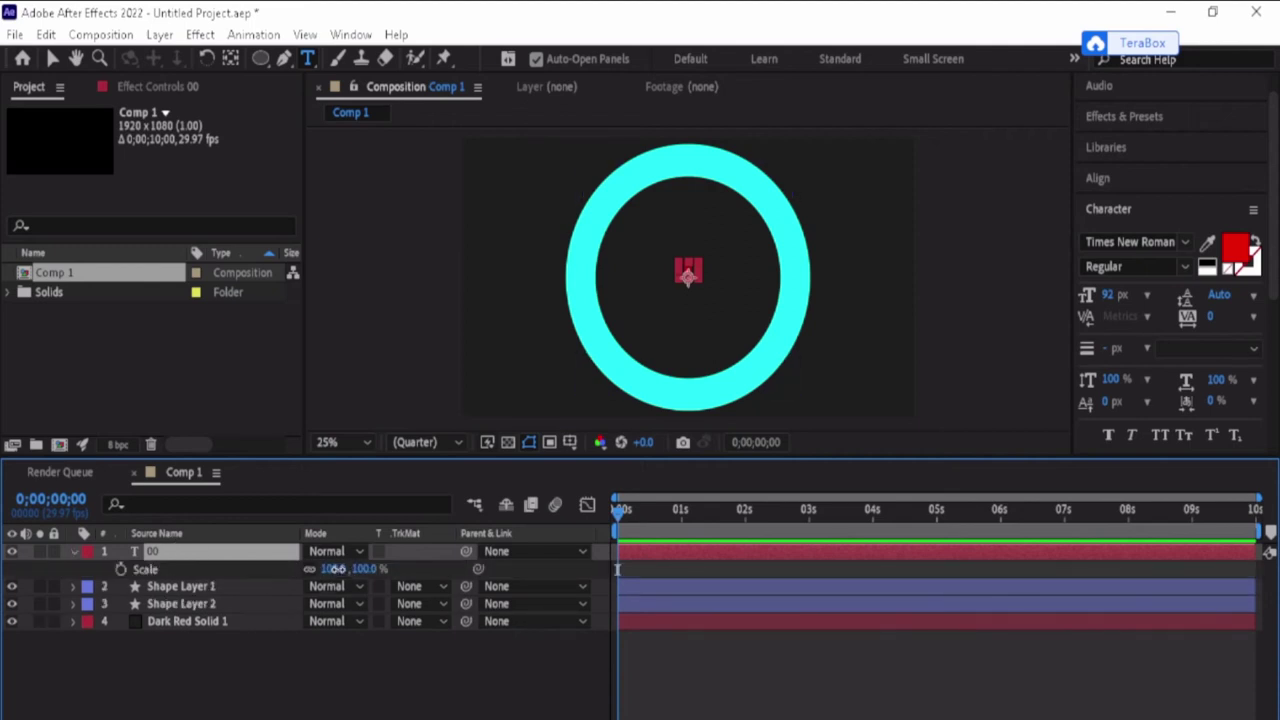
drag(333, 568, 525, 575)
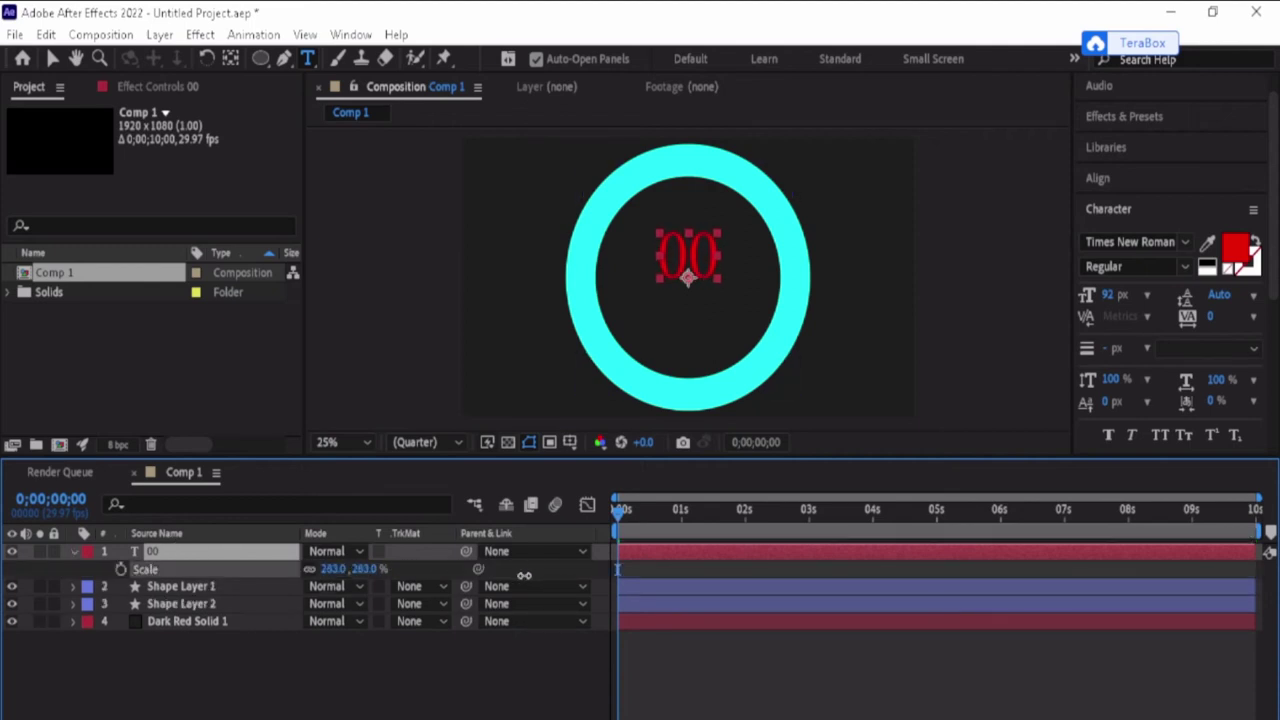
key(Return)
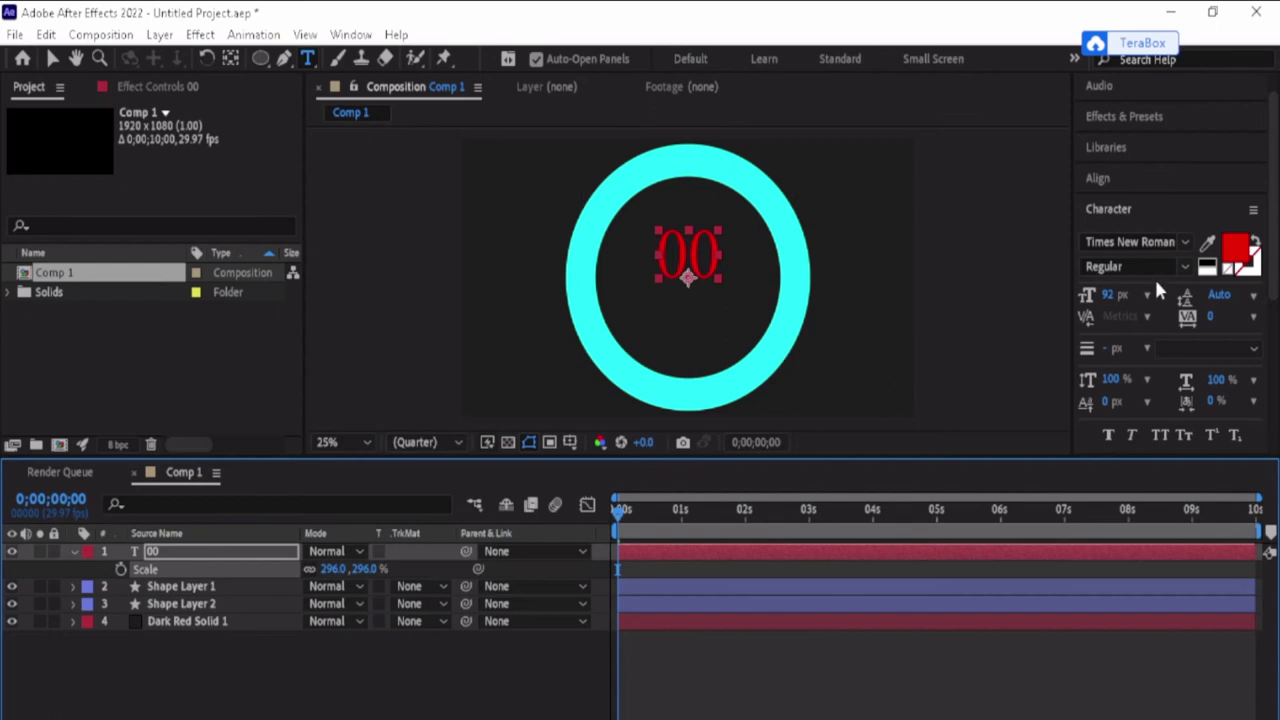
- Align the 00 text vertically centred in the comp and give it centred paragraph alignment
click(1100, 178)
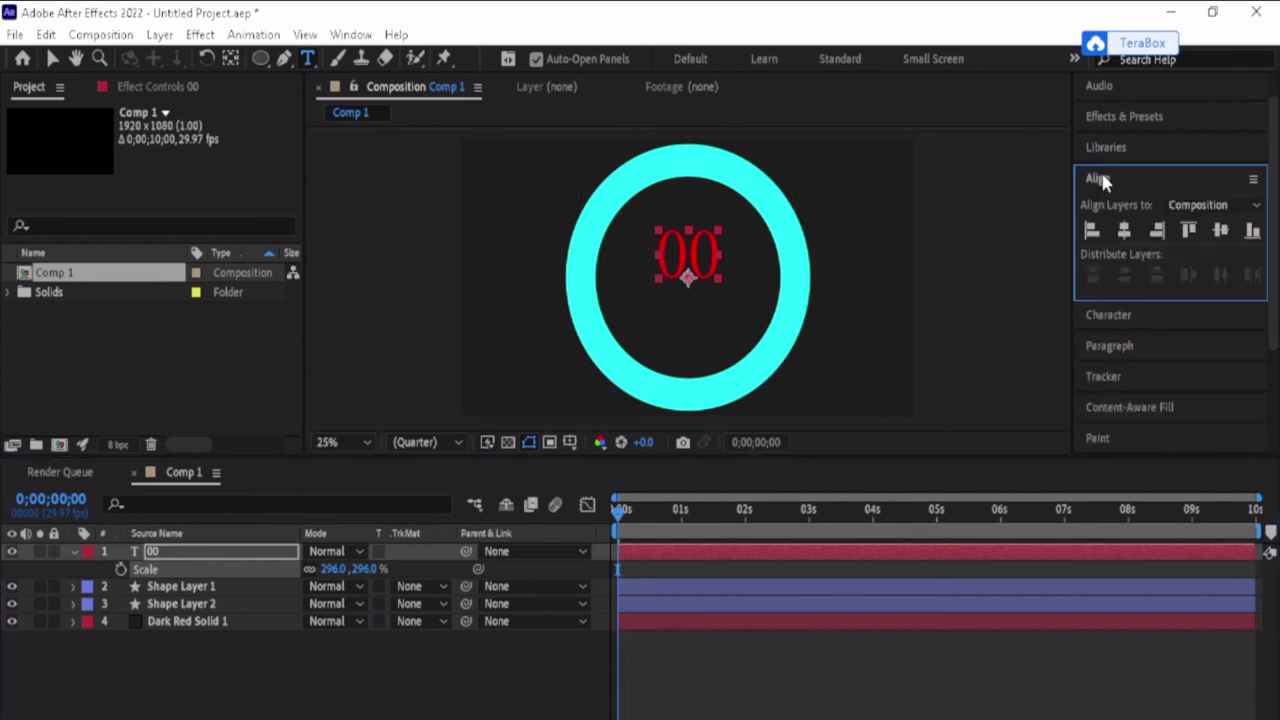
click(1221, 231)
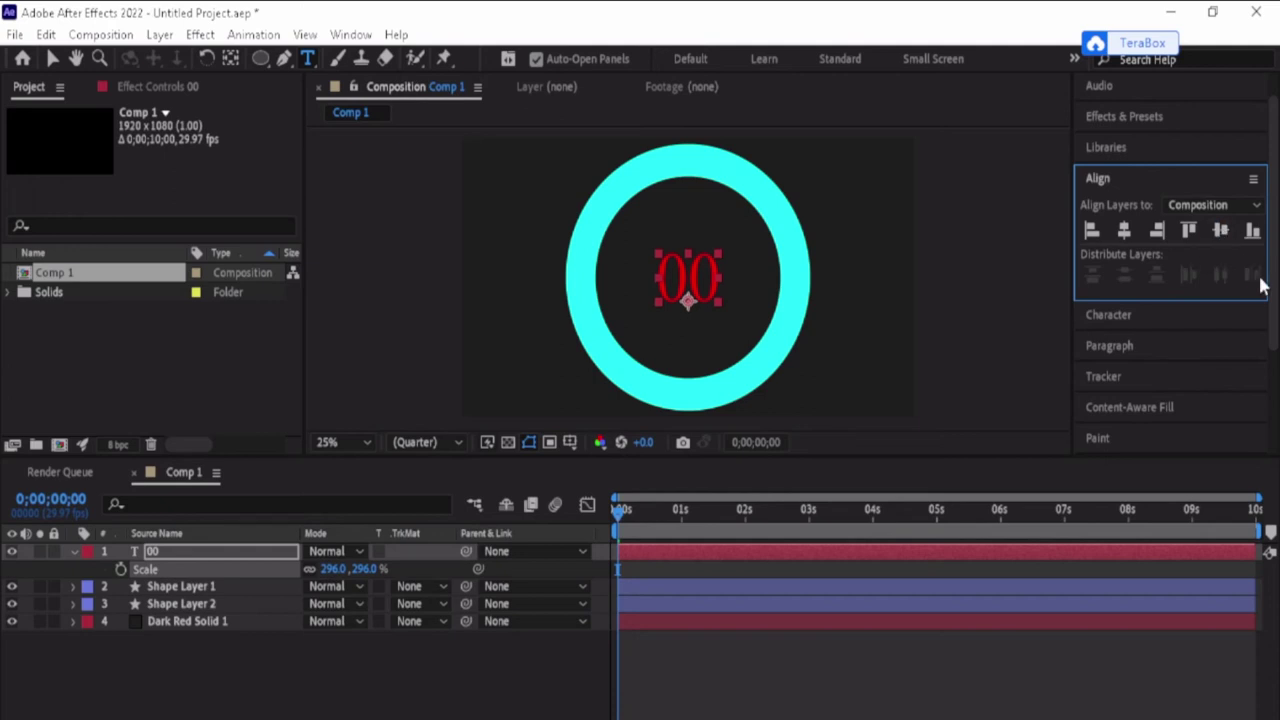
click(1133, 343)
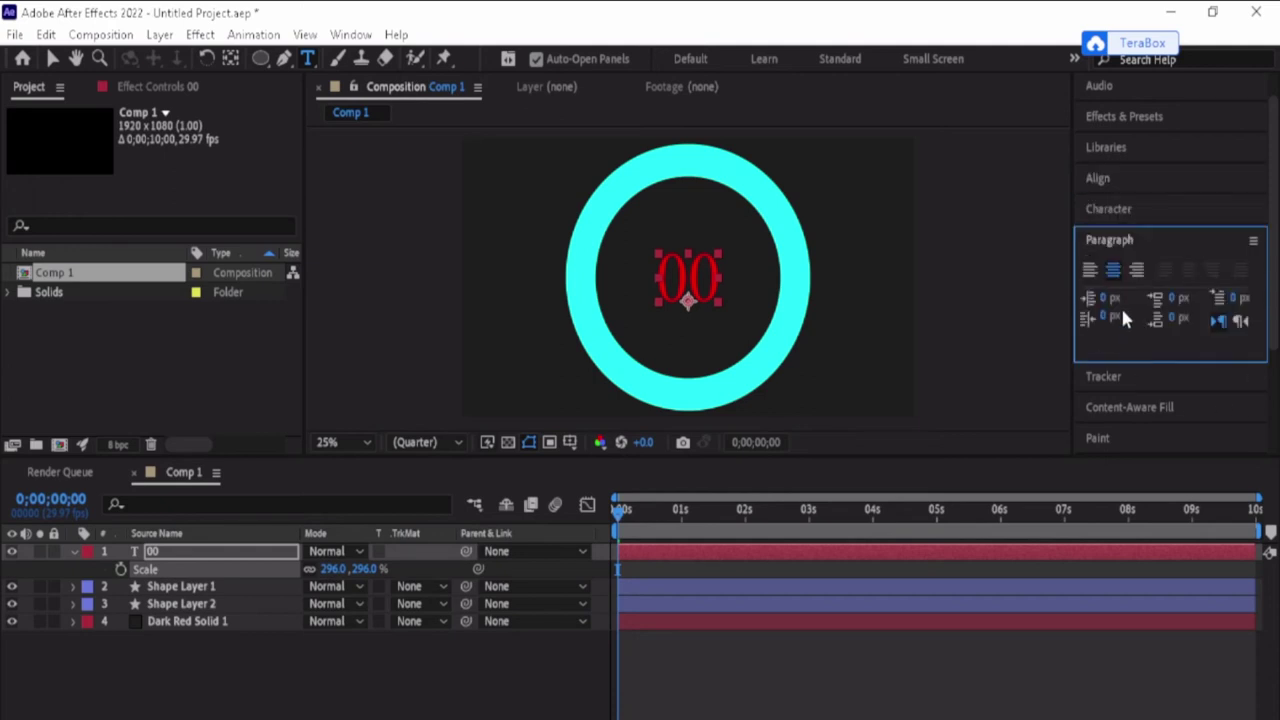
click(1114, 270)
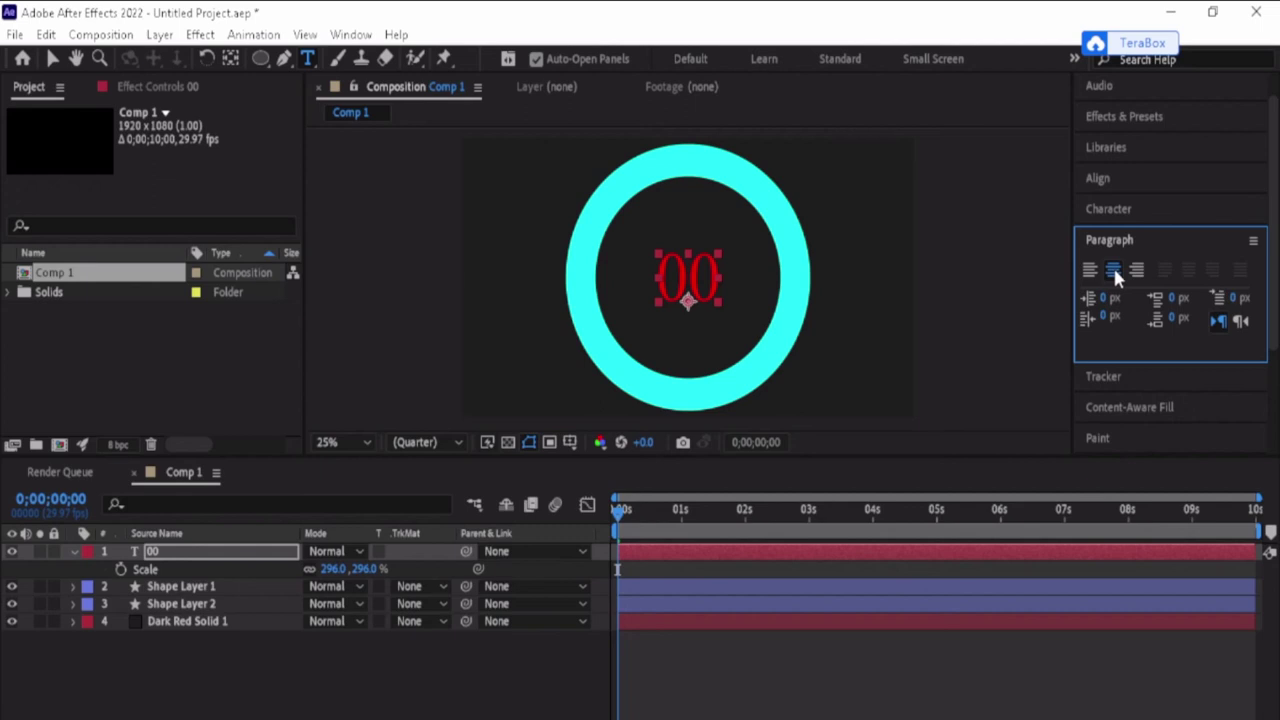
- Scrub to the end to check the fully drawn red ring and commit the 00 layer name
scroll(1272, 322, down, 3)
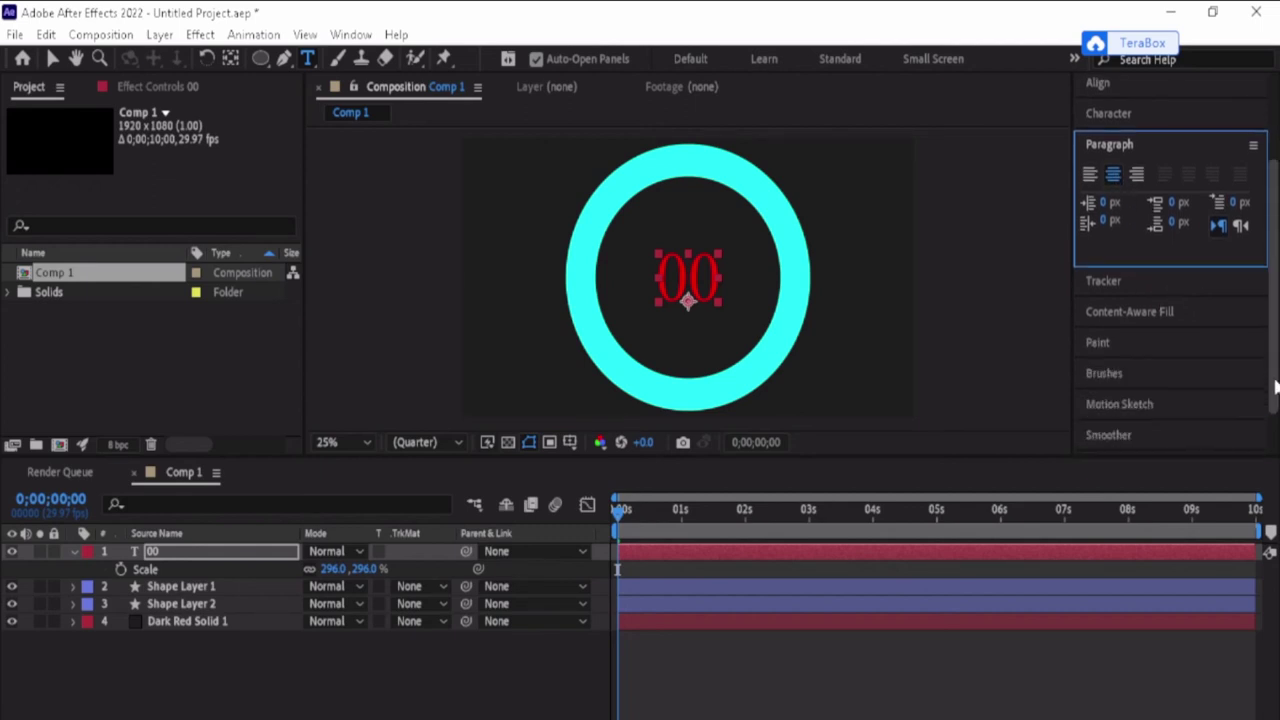
scroll(1272, 322, up, 4)
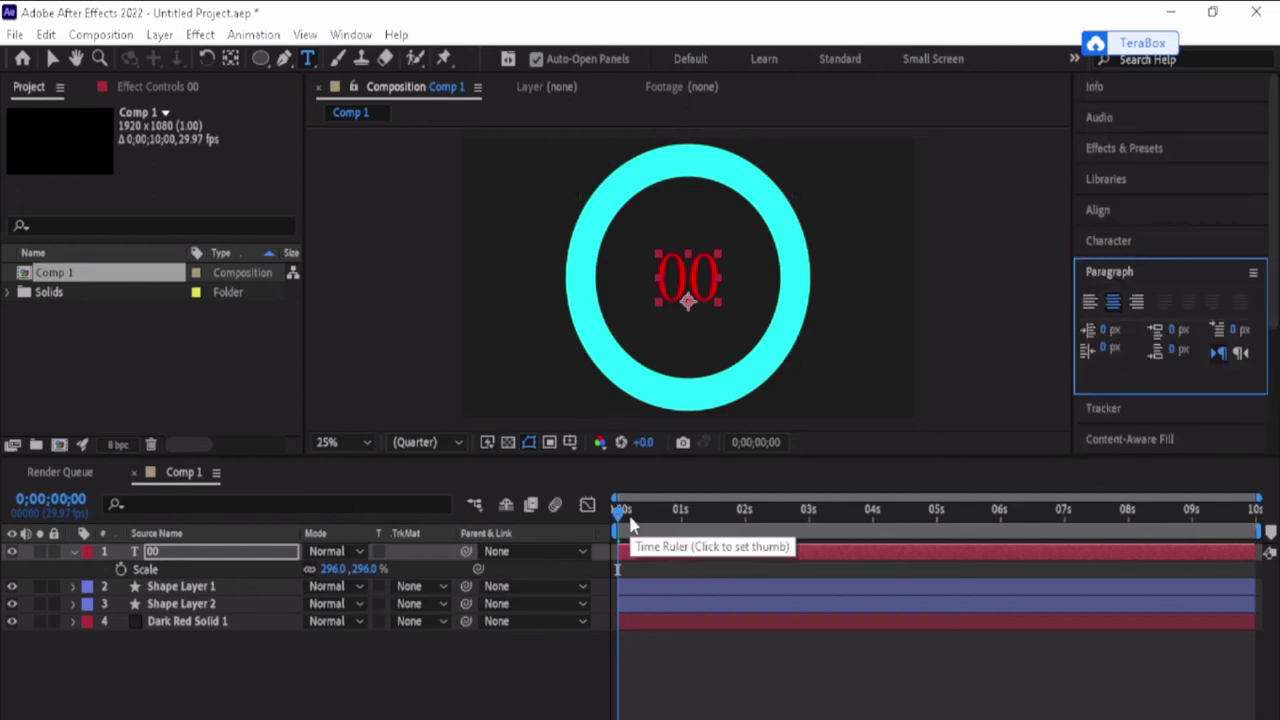
mouse_move(621, 511)
mouse_down()
mouse_move(1256, 545)
mouse_move(760, 624)
mouse_move(247, 660)
mouse_up()
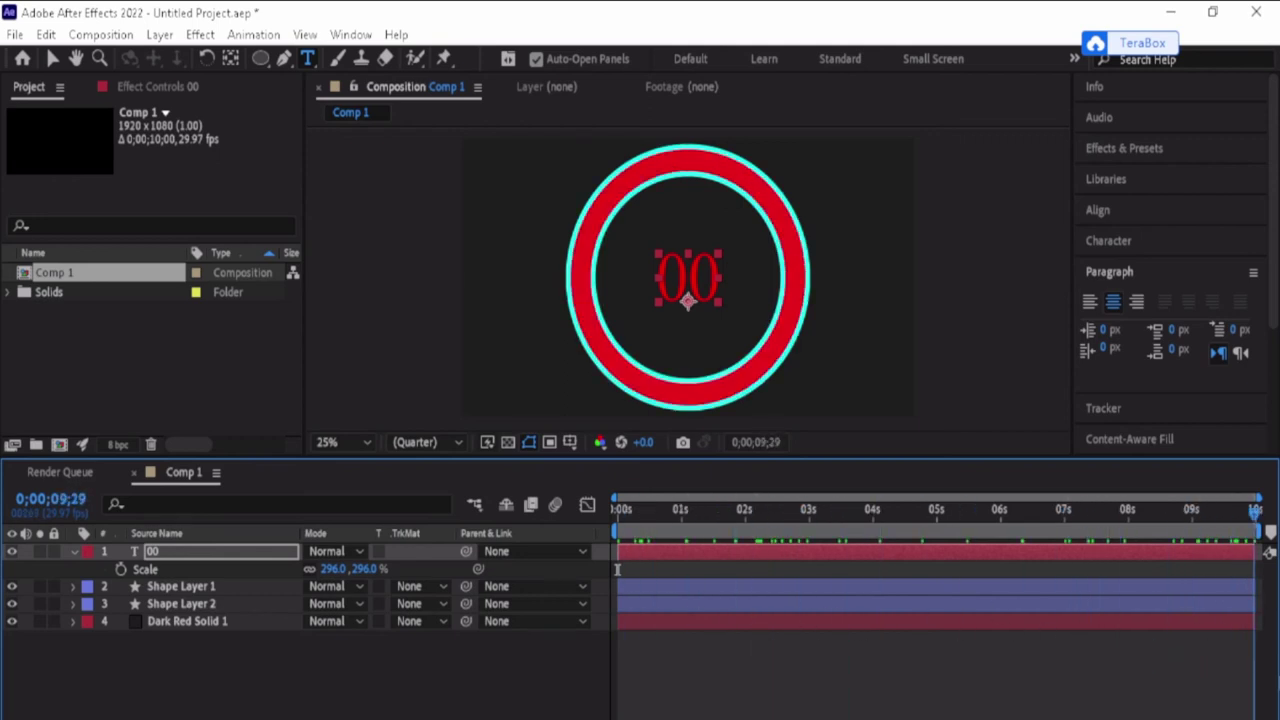
click(155, 672)
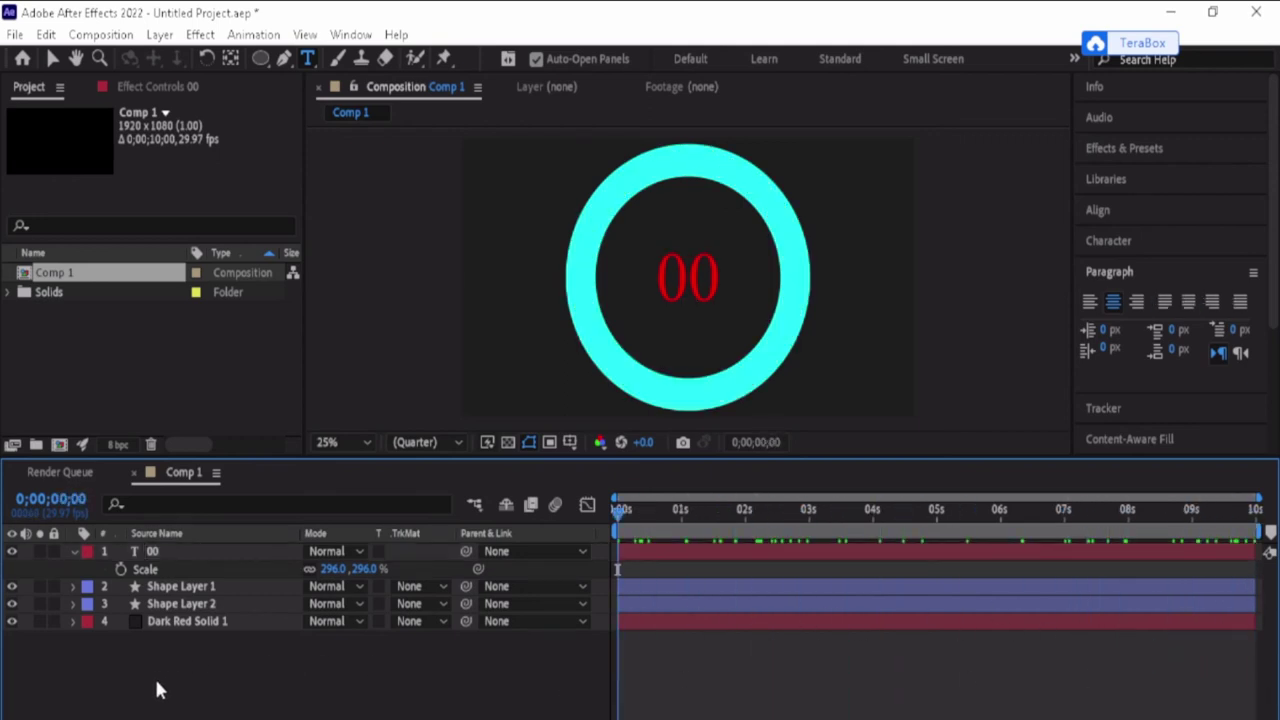
- Select Shape Layer 1 and reveal its keyframed Trim Paths End property with U
click(181, 592)
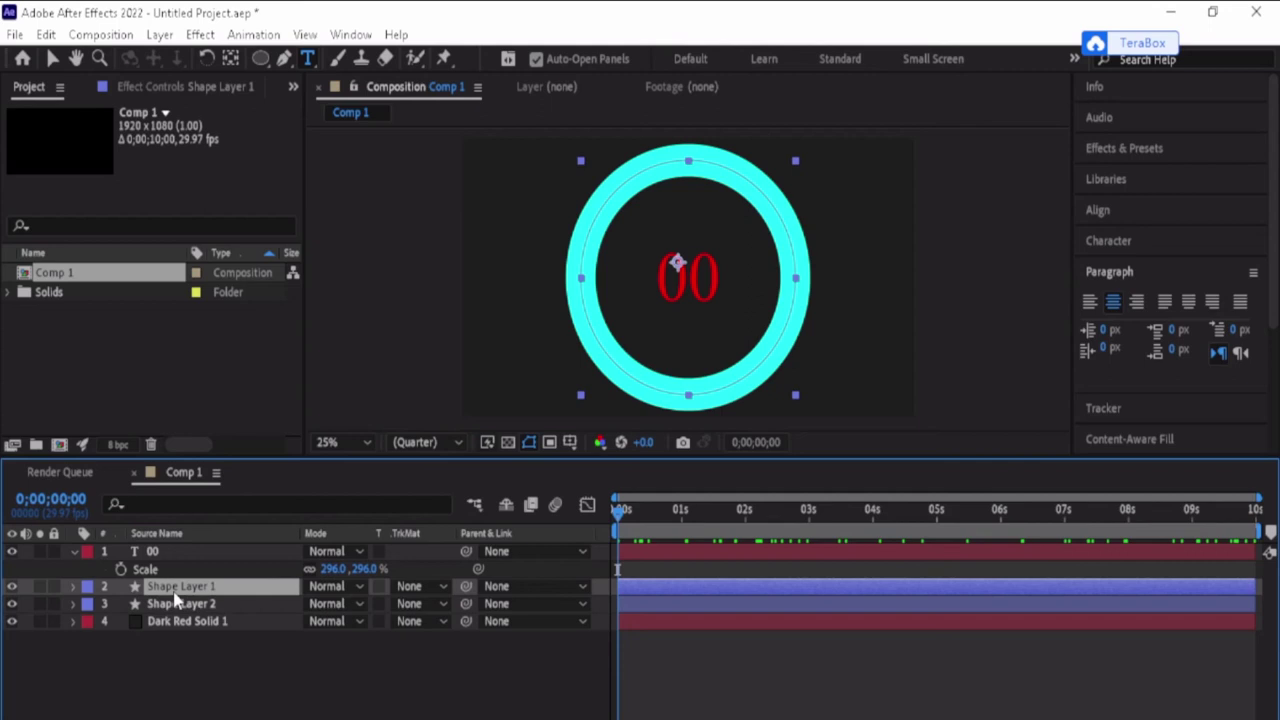
click(200, 644)
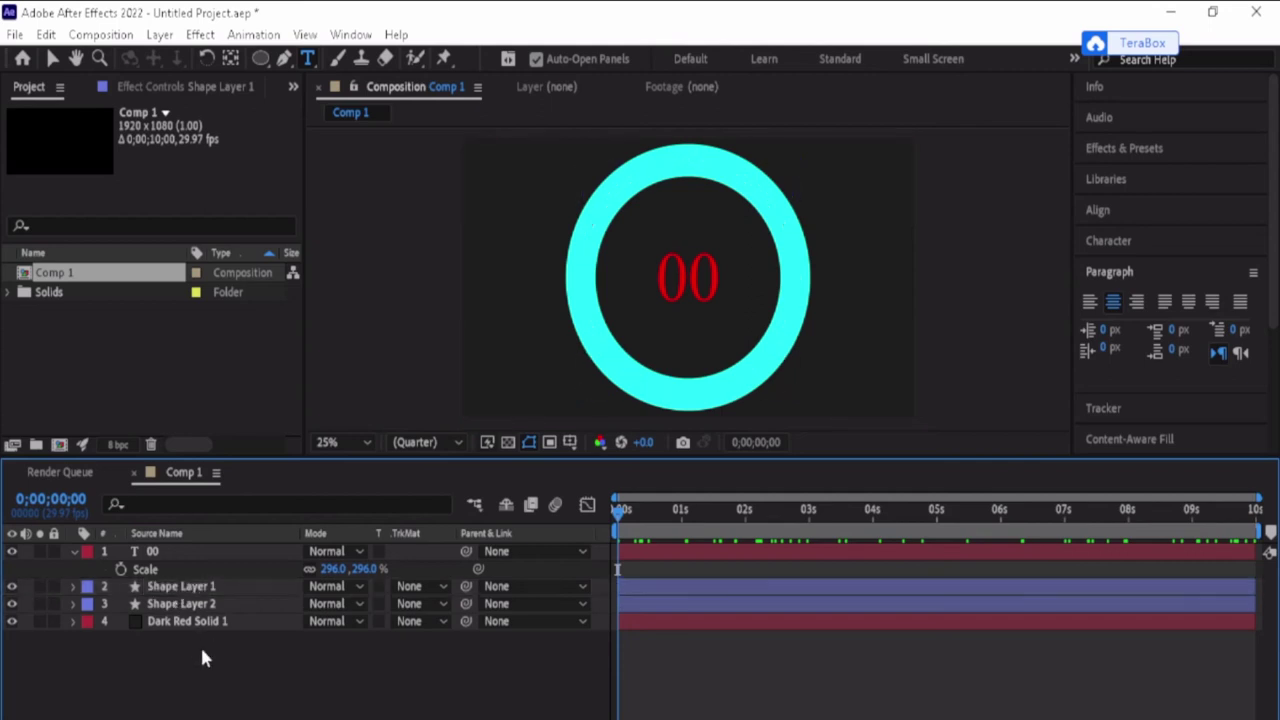
click(72, 552)
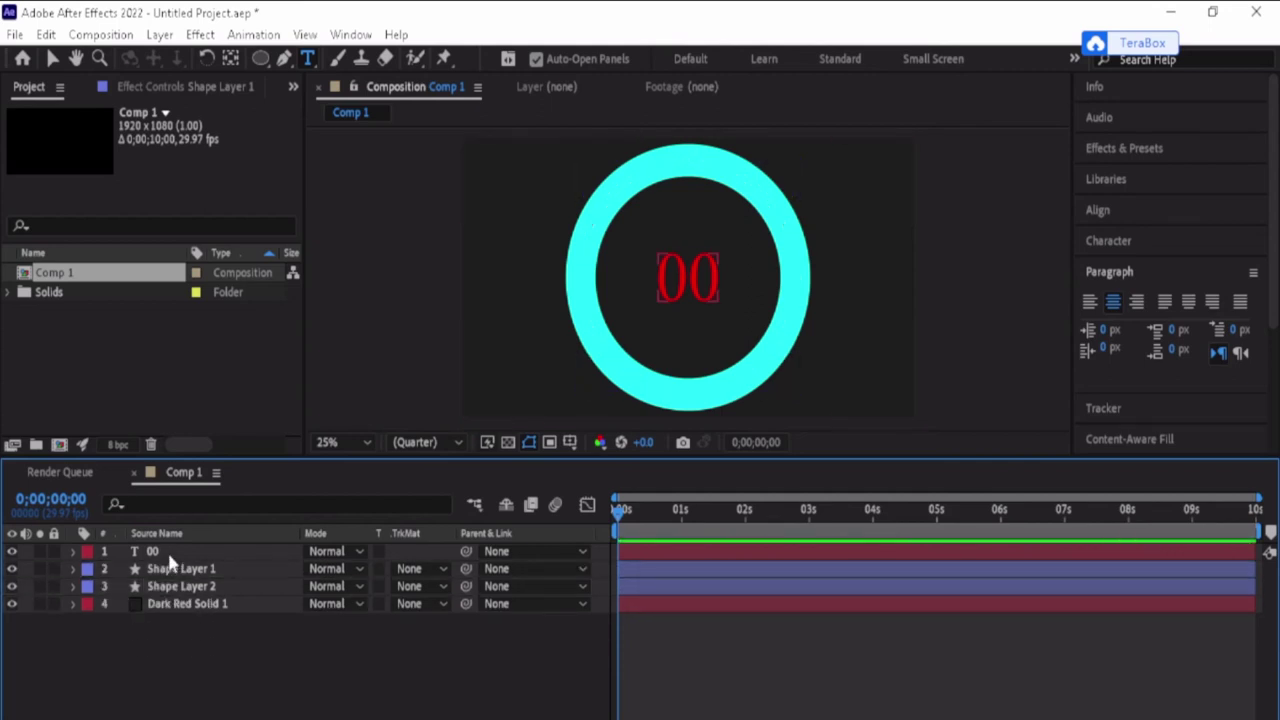
click(168, 557)
click(192, 570)
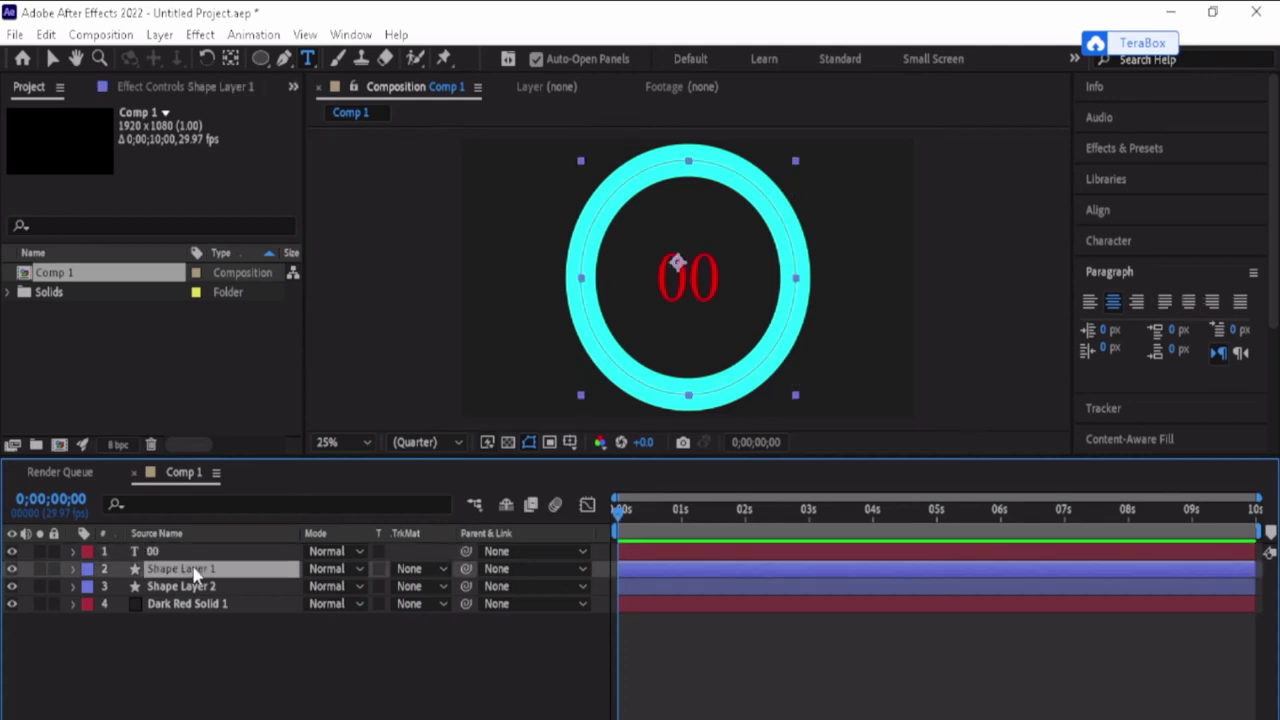
key(u)
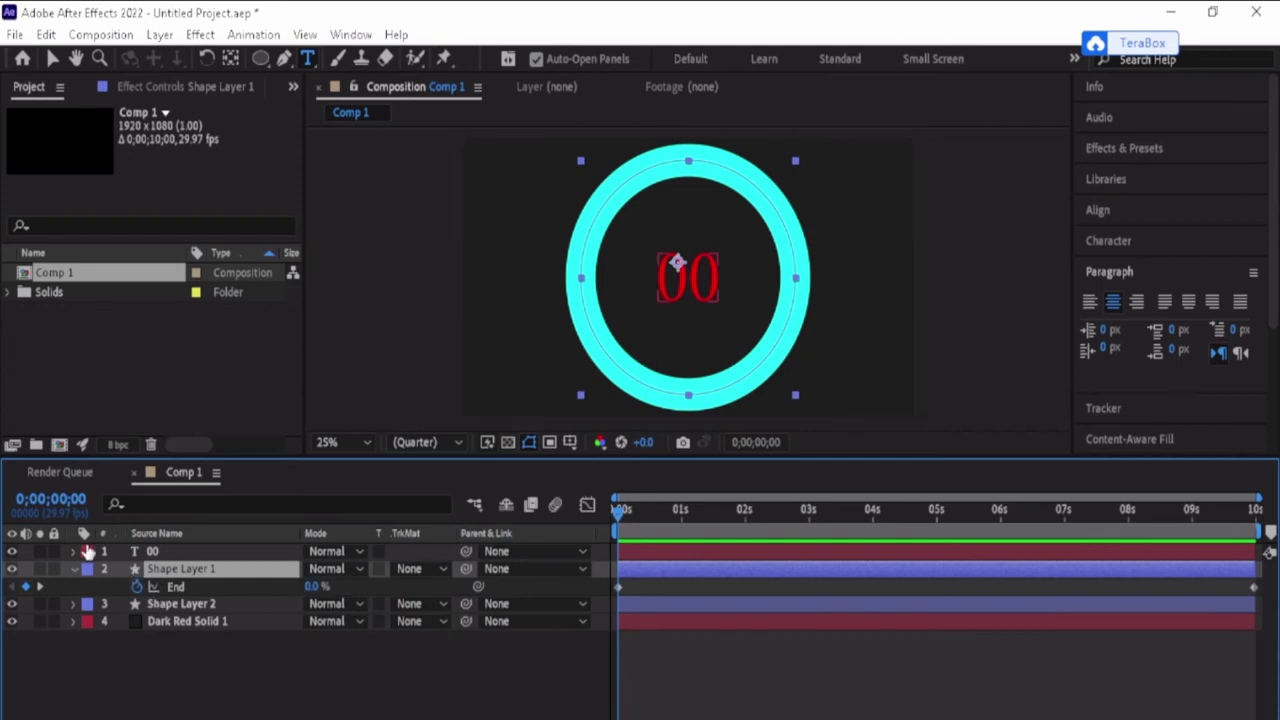
- Expand the text layer's Text group and pick-whip Source Text to Shape Layer 1's End
click(72, 552)
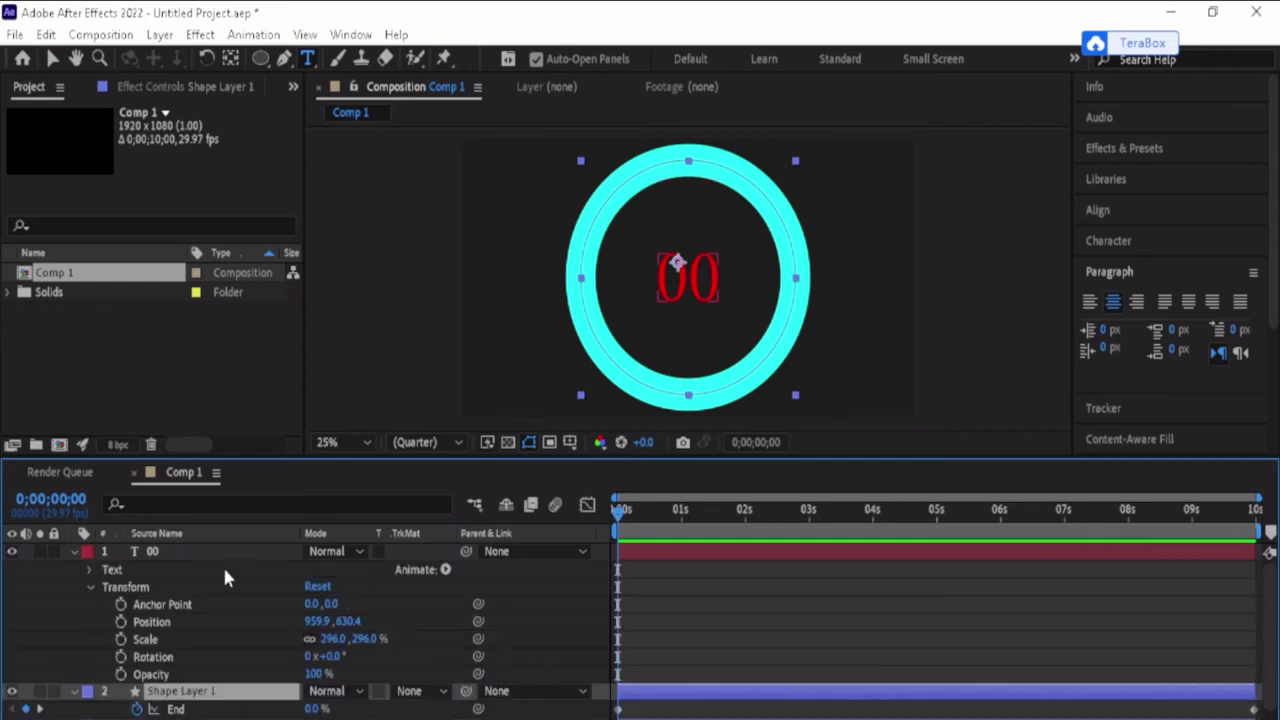
click(88, 567)
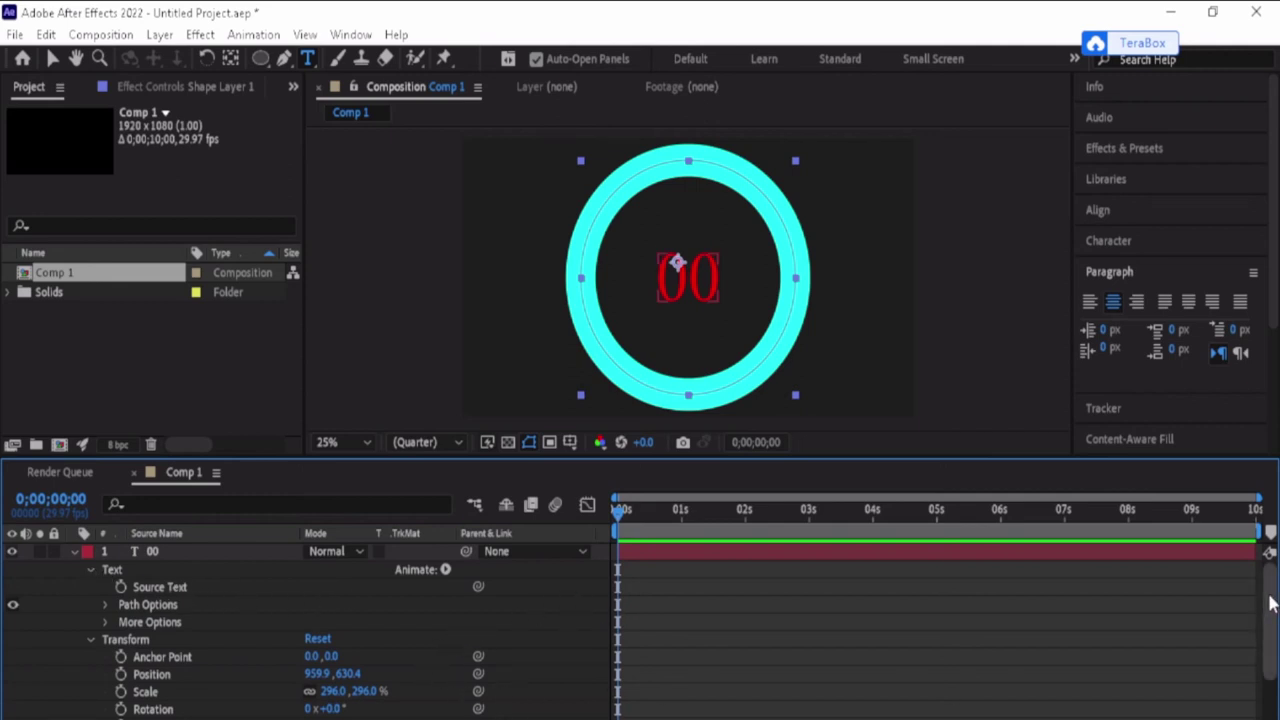
scroll(1268, 603, down, 1)
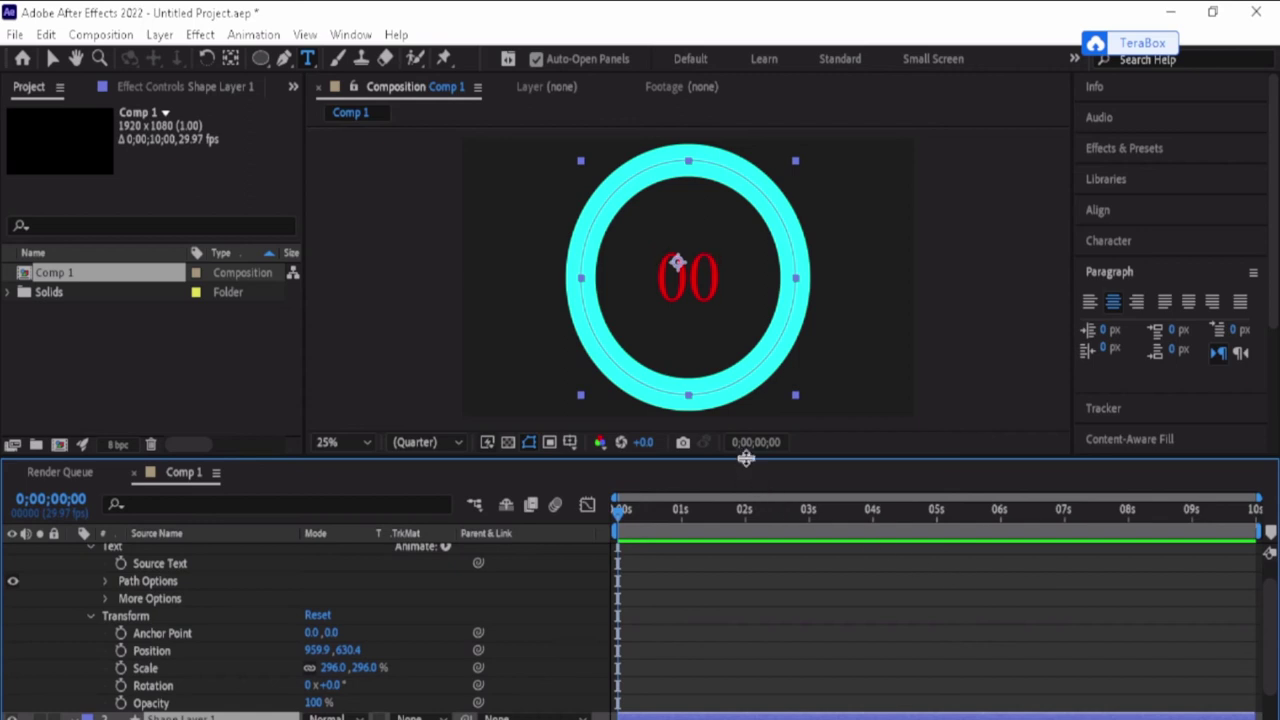
drag(746, 458, 756, 386)
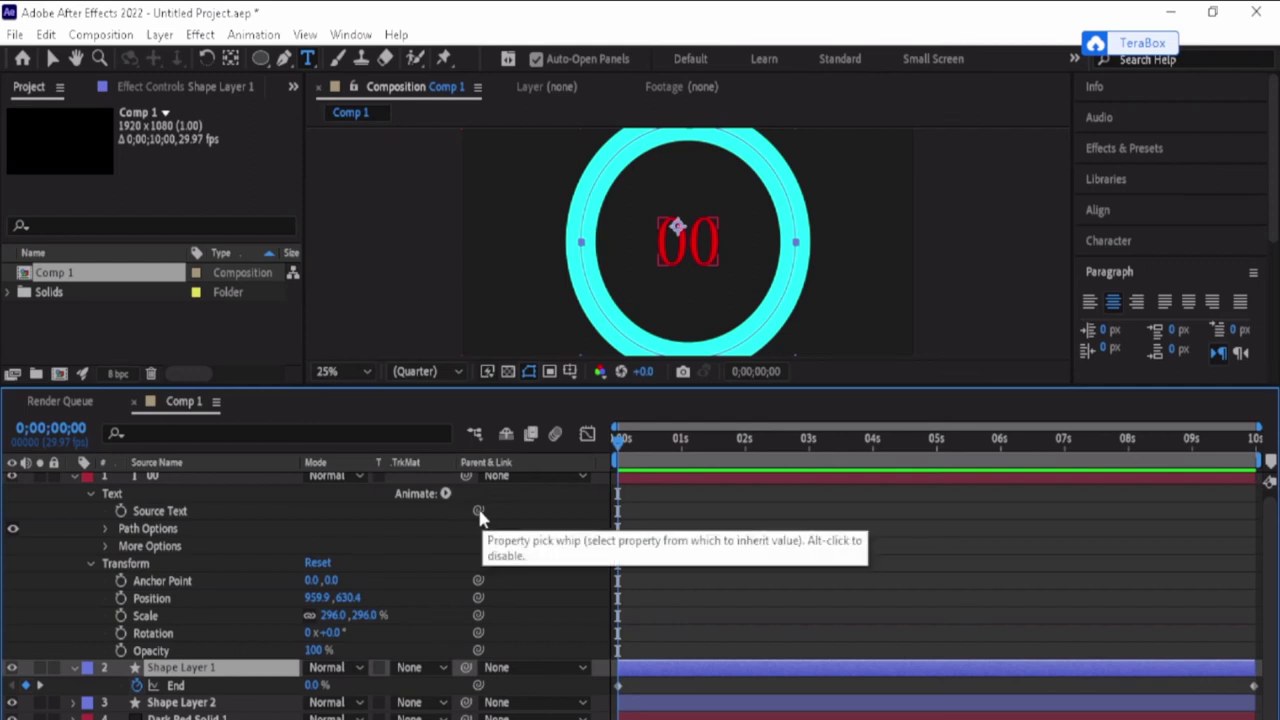
mouse_move(478, 510)
mouse_down()
mouse_move(254, 632)
mouse_move(212, 698)
mouse_move(218, 686)
mouse_up()
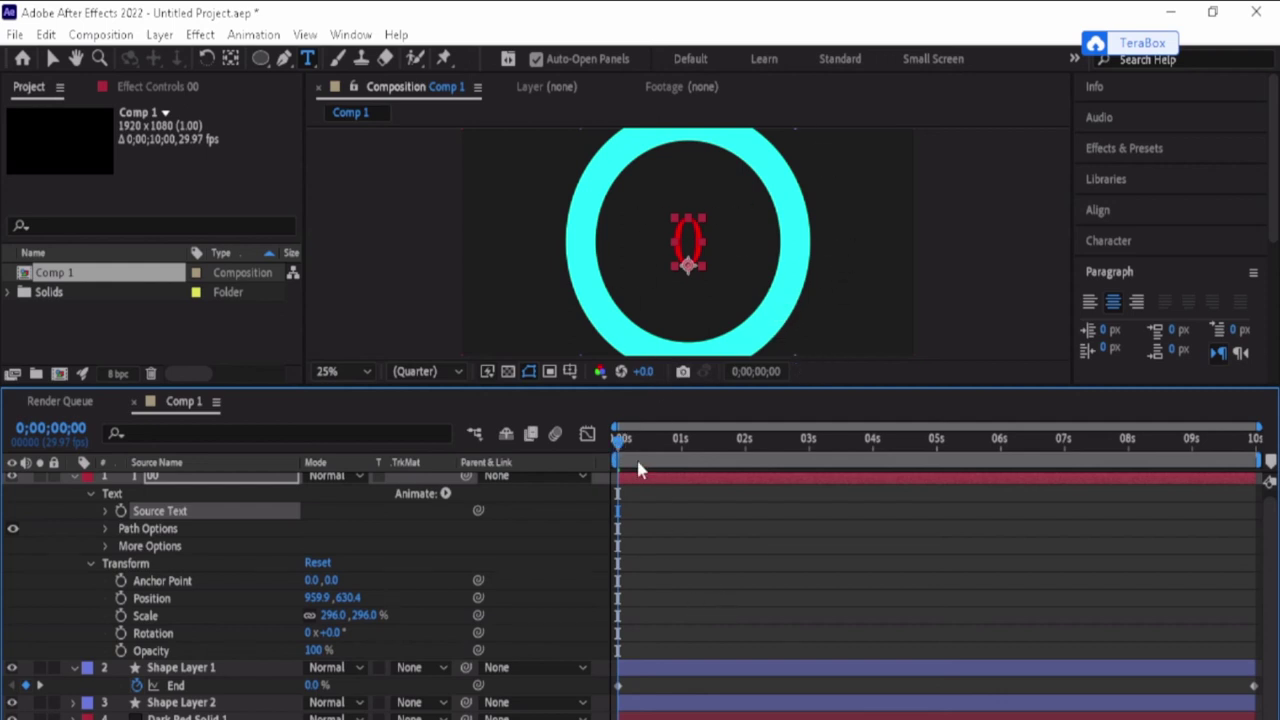
- Collapse the Text group and play the preview, revealing the counter's long unrounded decimals
click(88, 490)
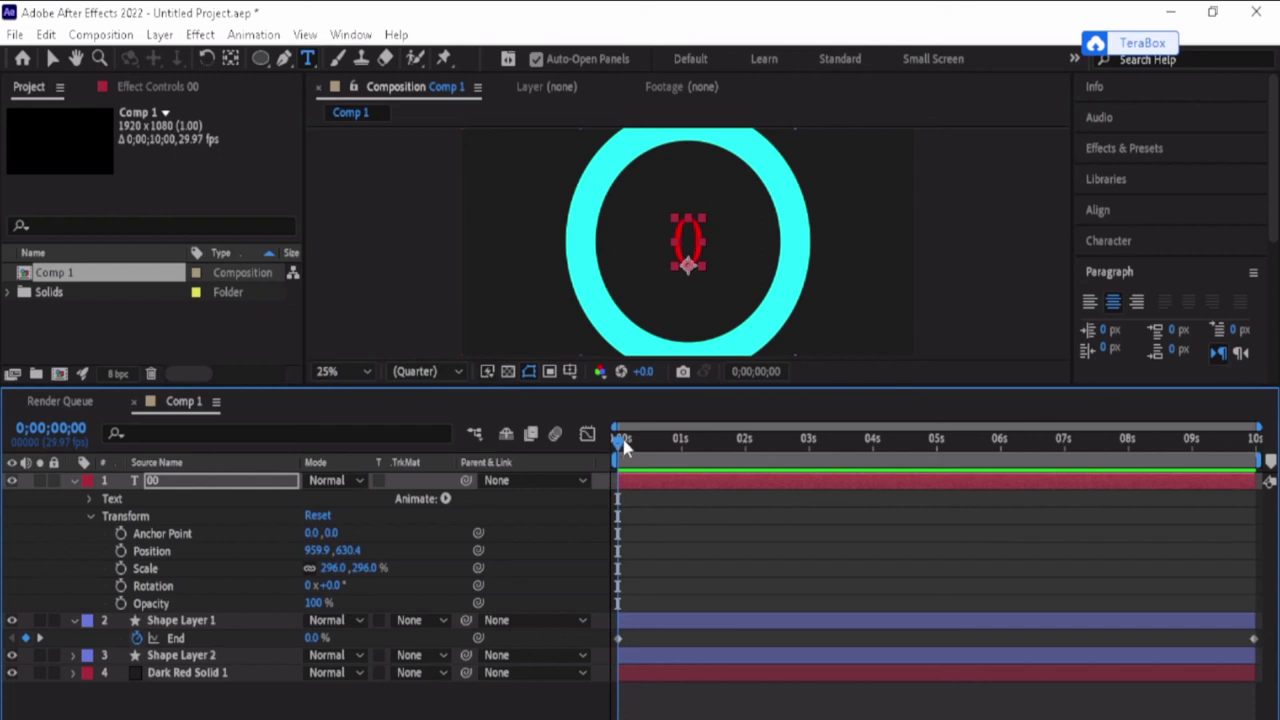
mouse_move(620, 446)
mouse_down()
mouse_move(788, 446)
mouse_move(570, 467)
mouse_up()
key(space)
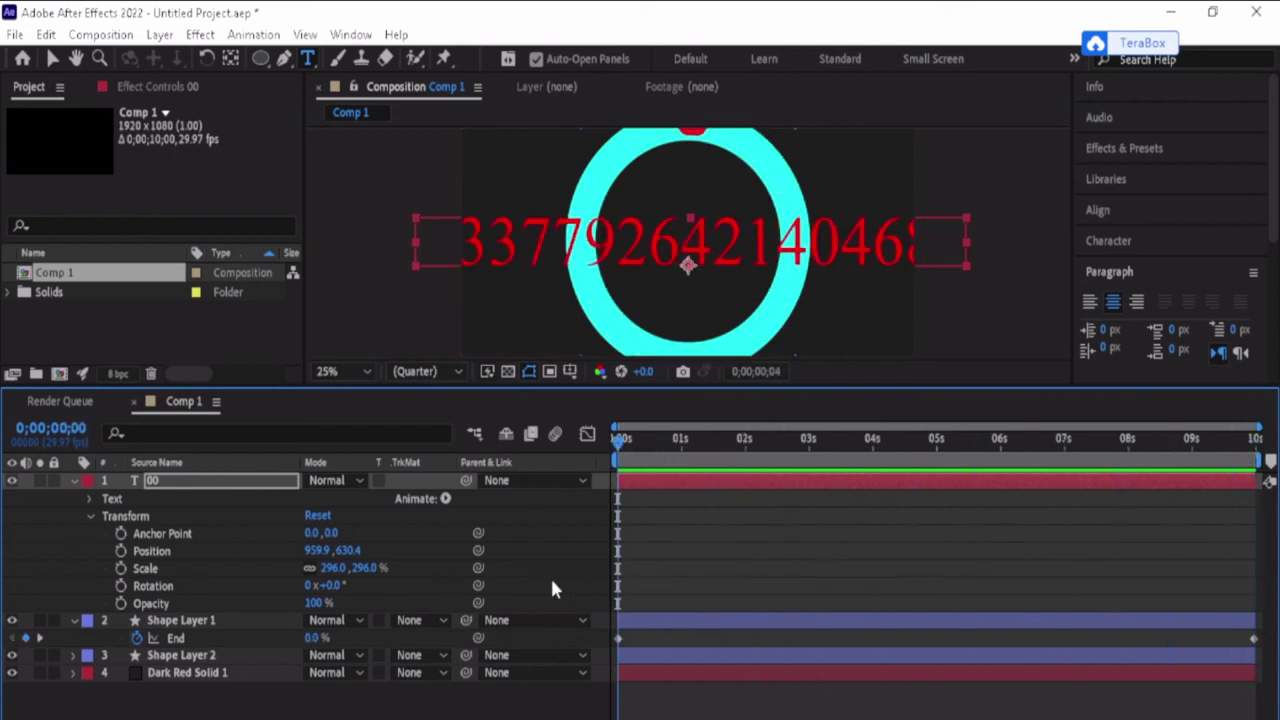
key(space)
key(space)
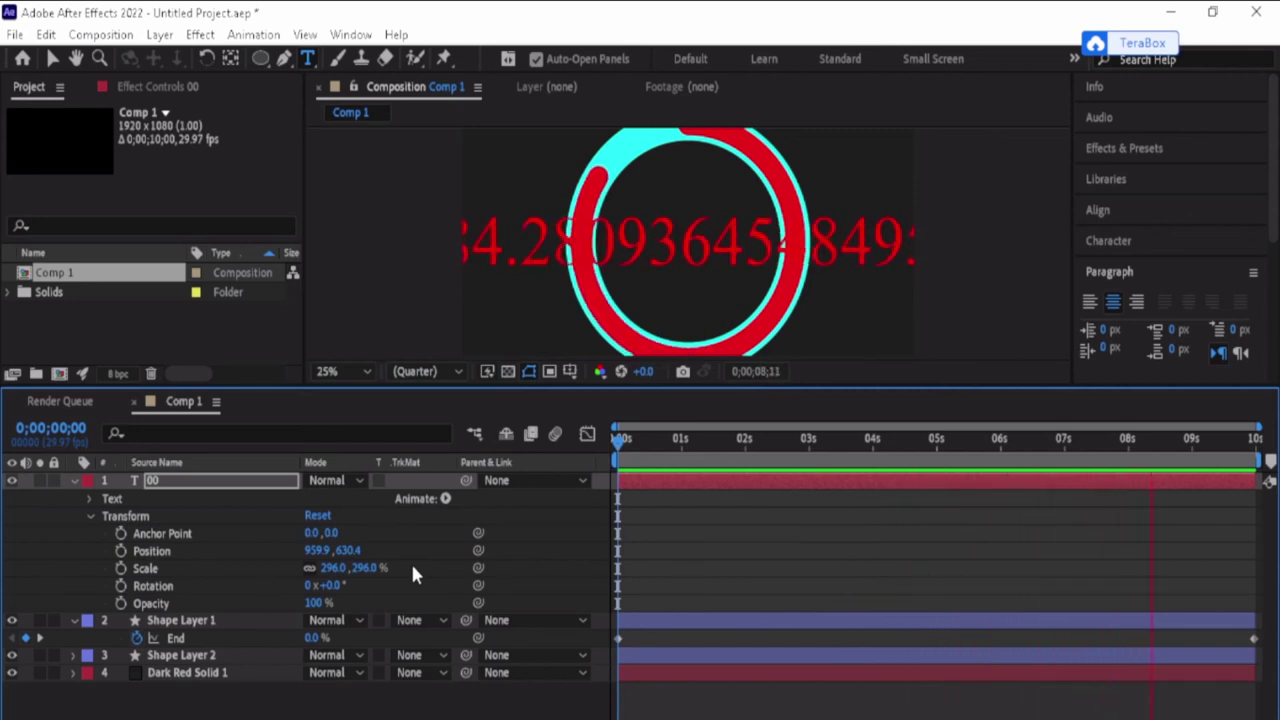
key(space)
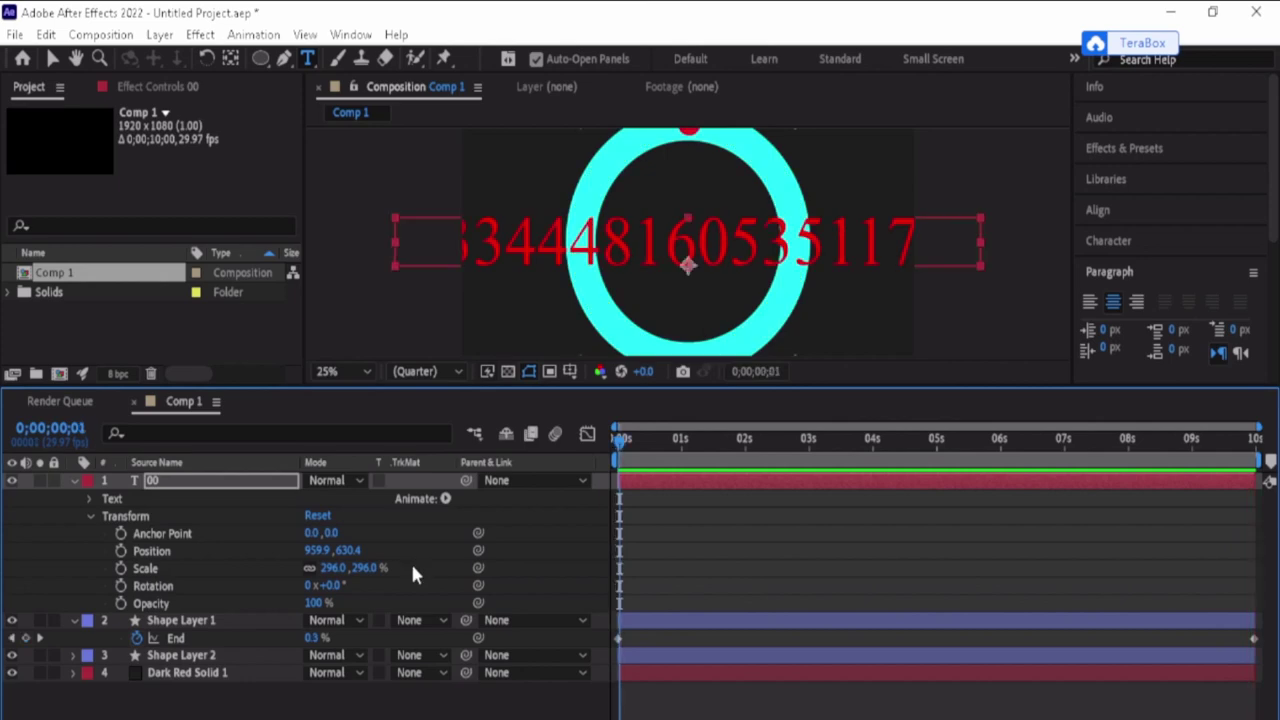
- Give Shape Layer 1's Trim Paths End a Math.round(value) expression so the counter shows 0 at frame zero
alt+click(137, 638)
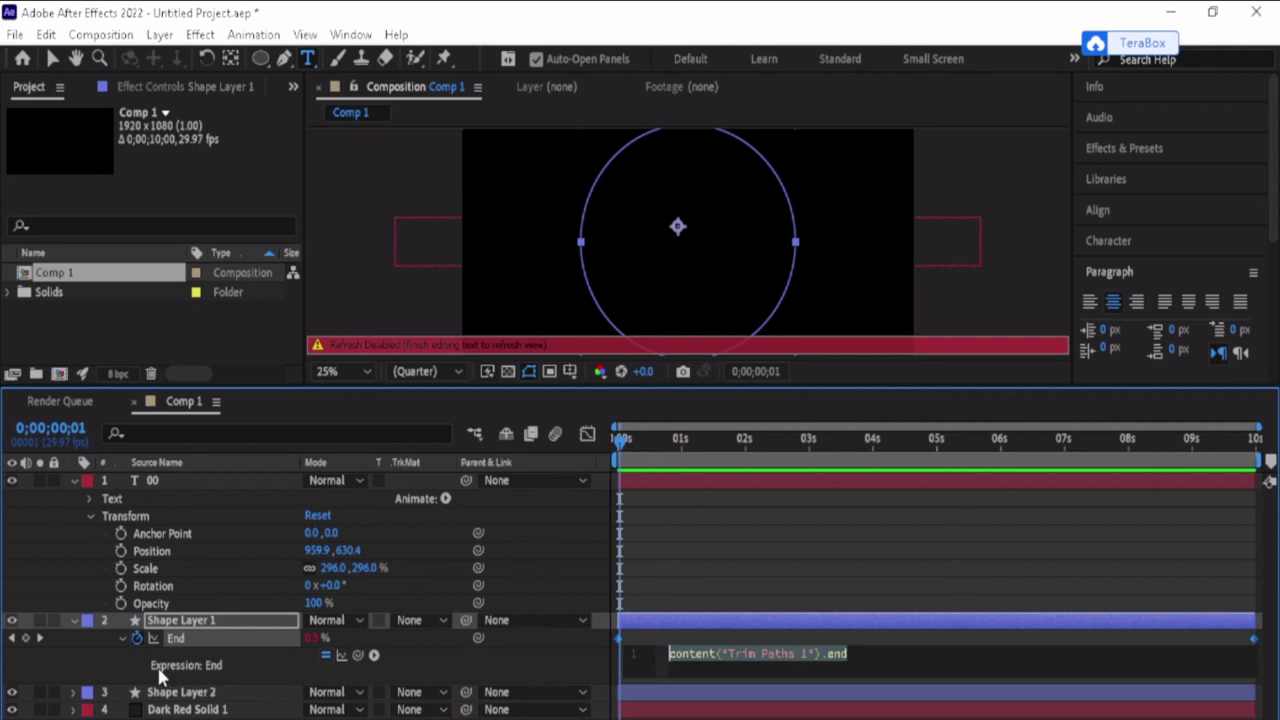
click(374, 655)
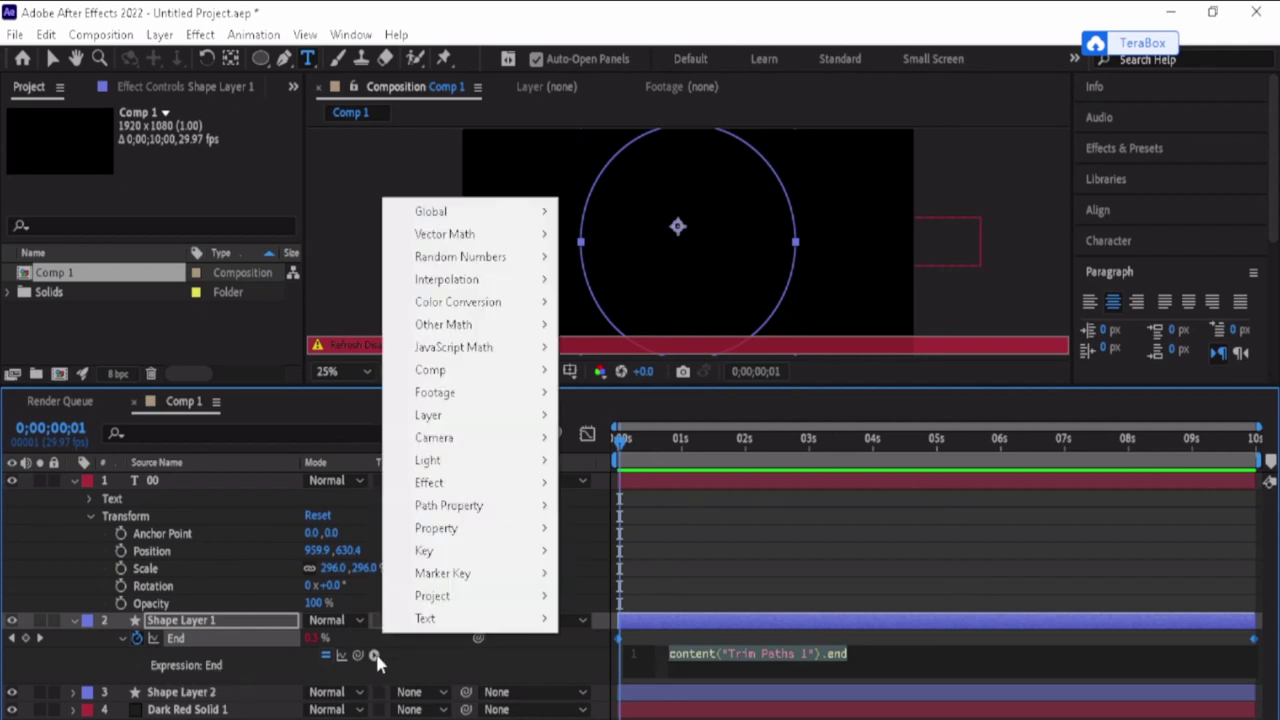
mouse_move(470, 358)
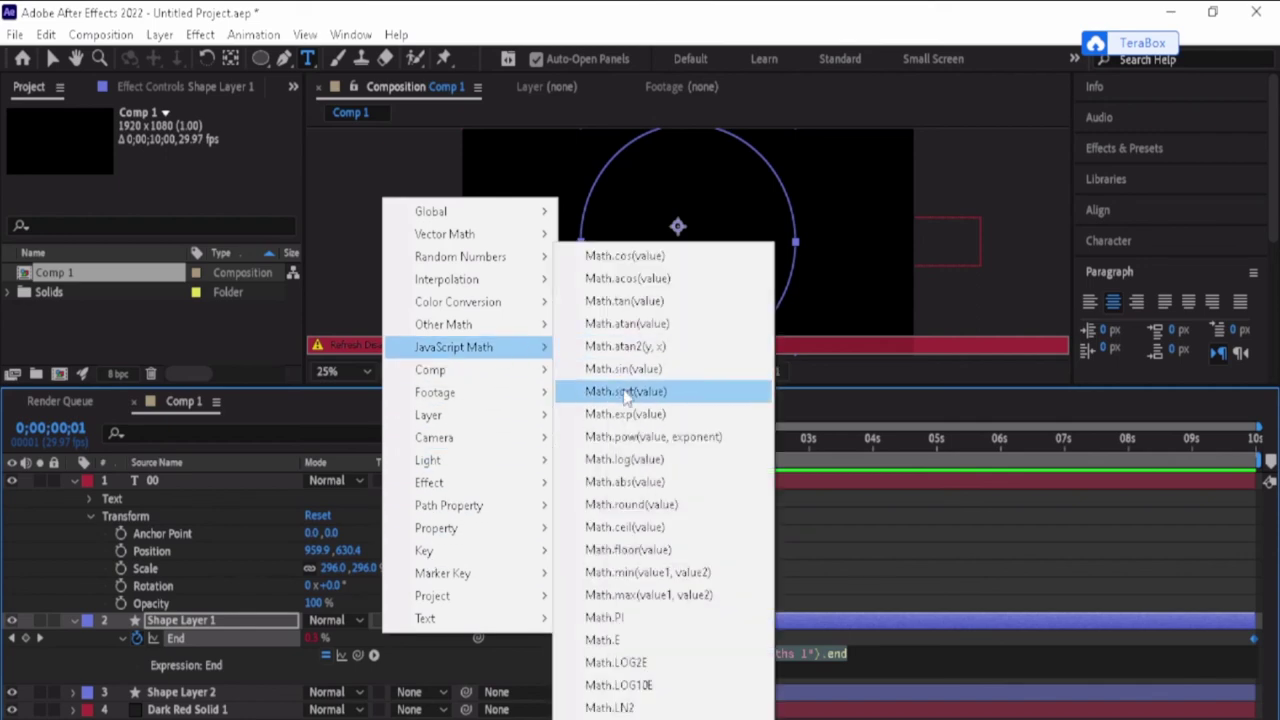
click(634, 505)
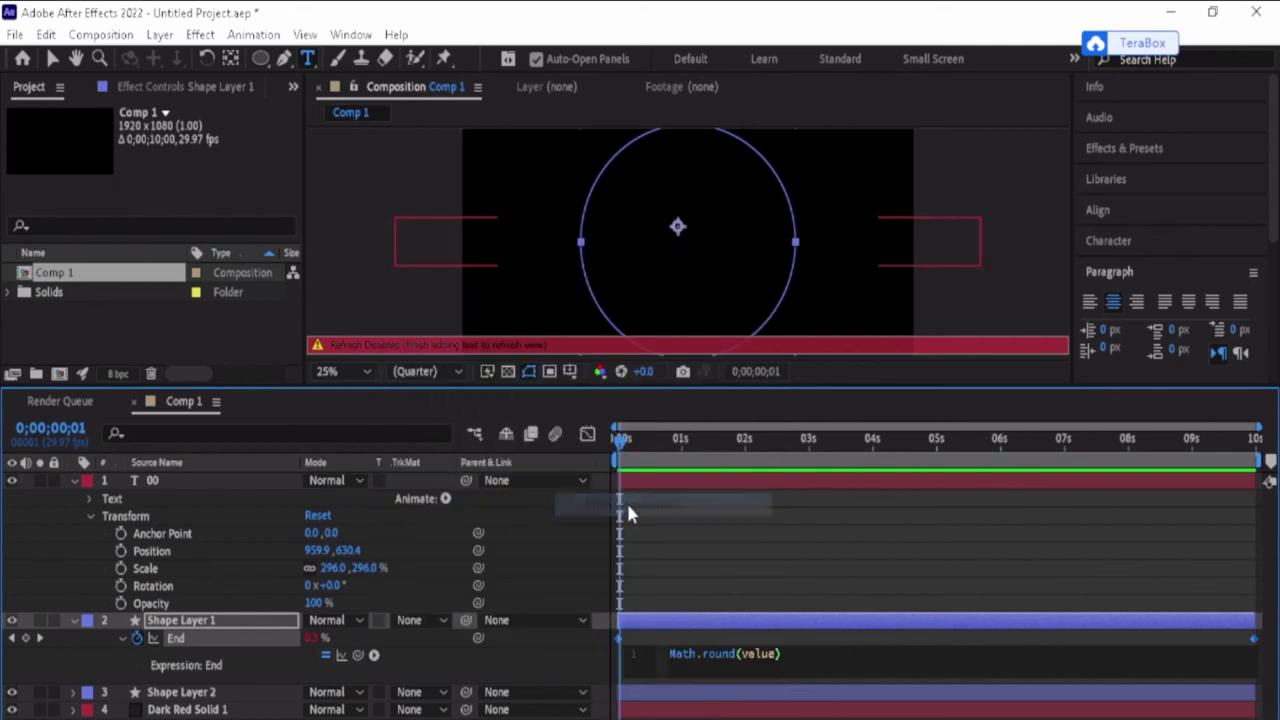
click(620, 447)
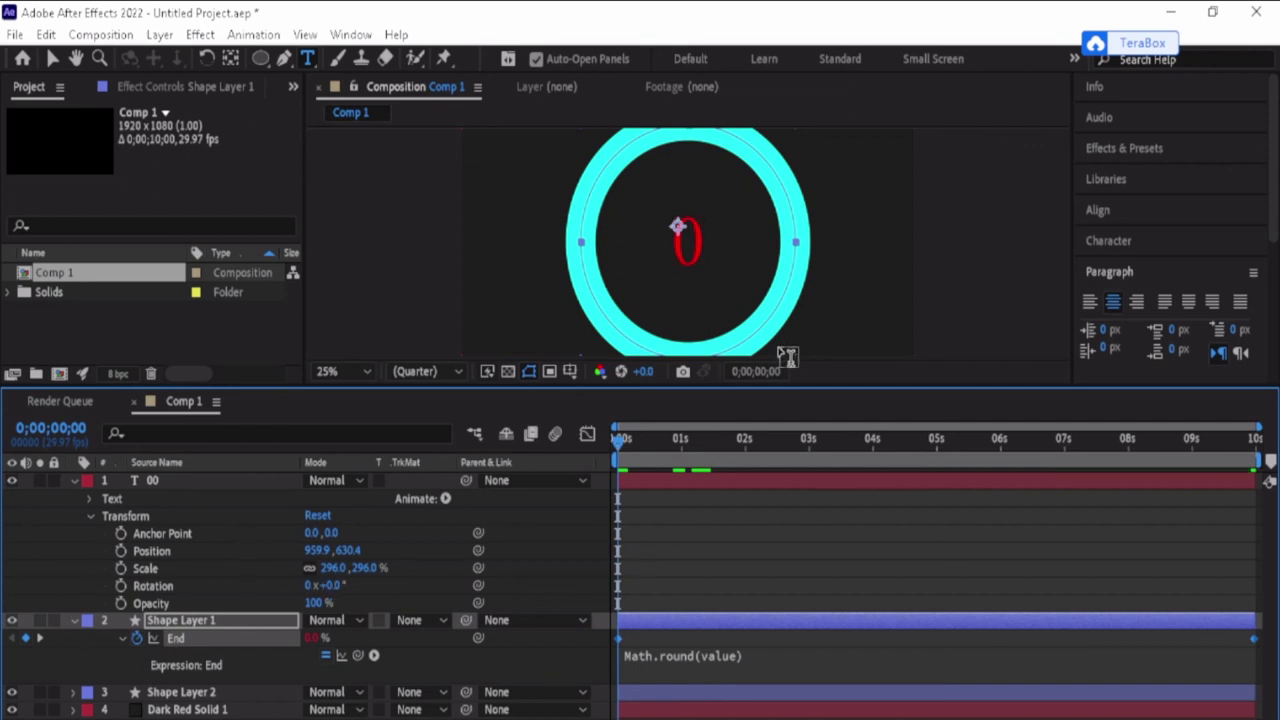
click(76, 480)
click(189, 460)
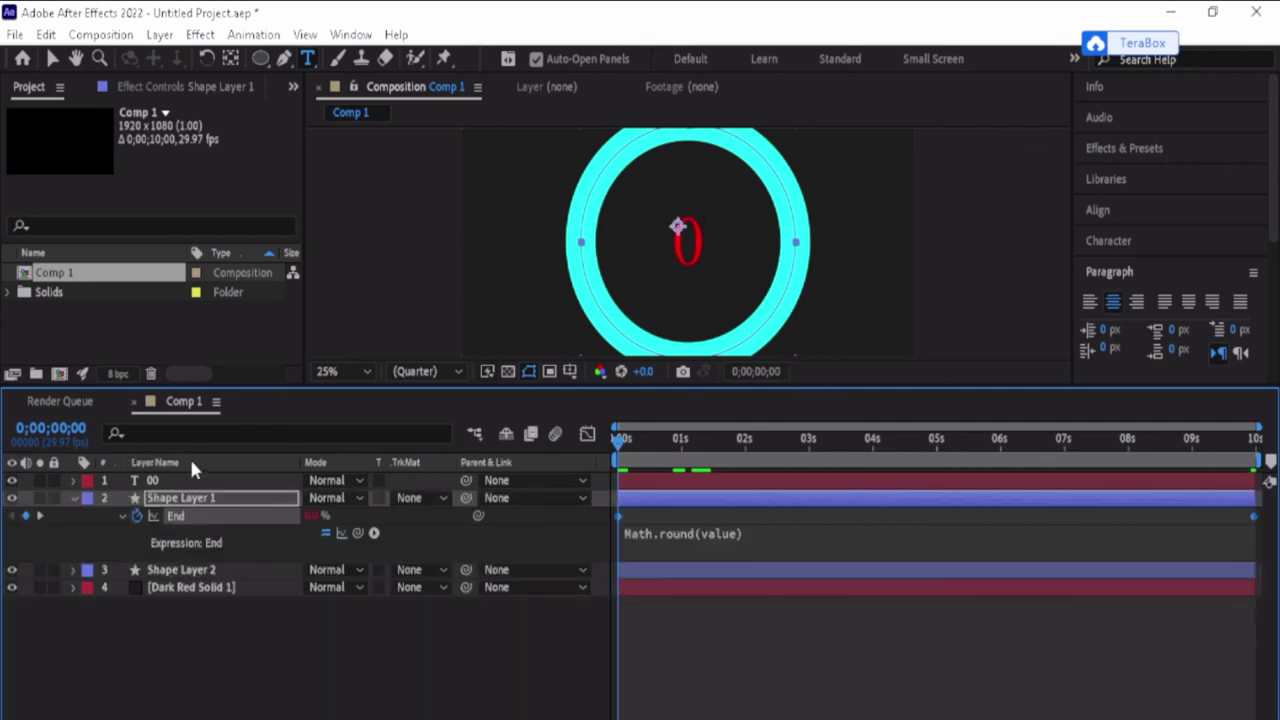
- Enlarge the composition viewer, then scrub and play to see the counter show whole numbers
click(201, 646)
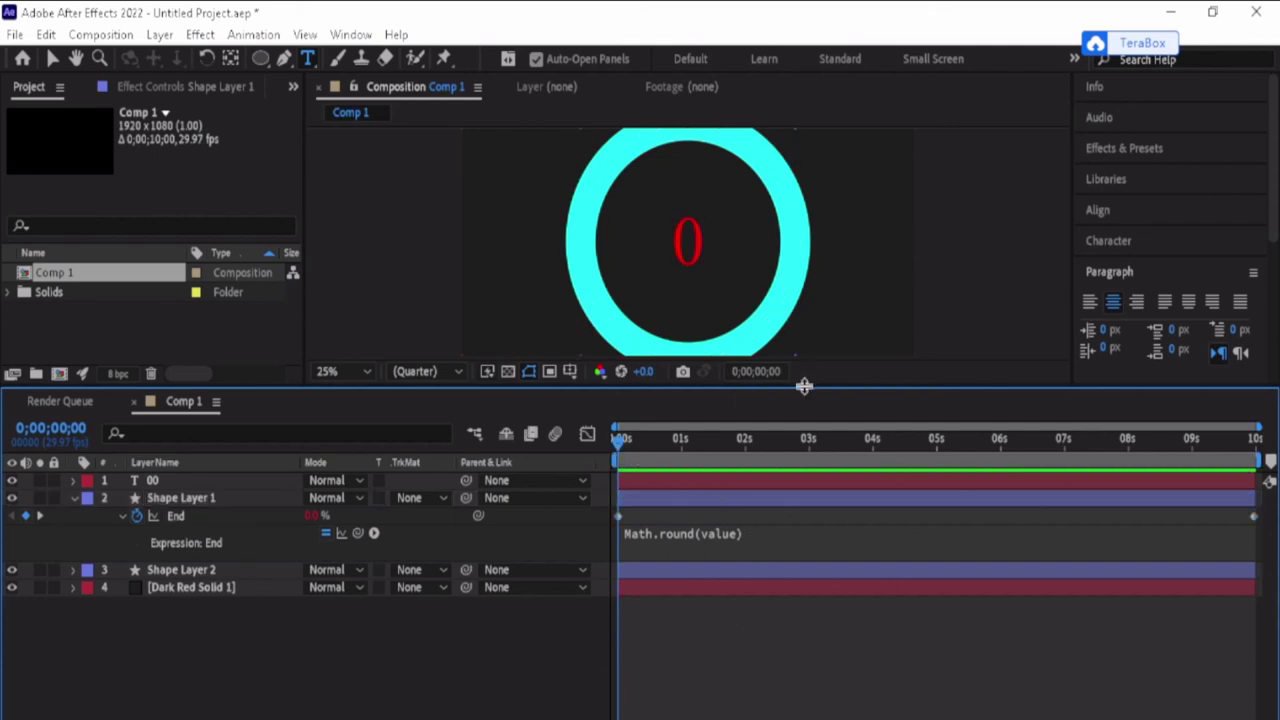
drag(804, 386, 804, 540)
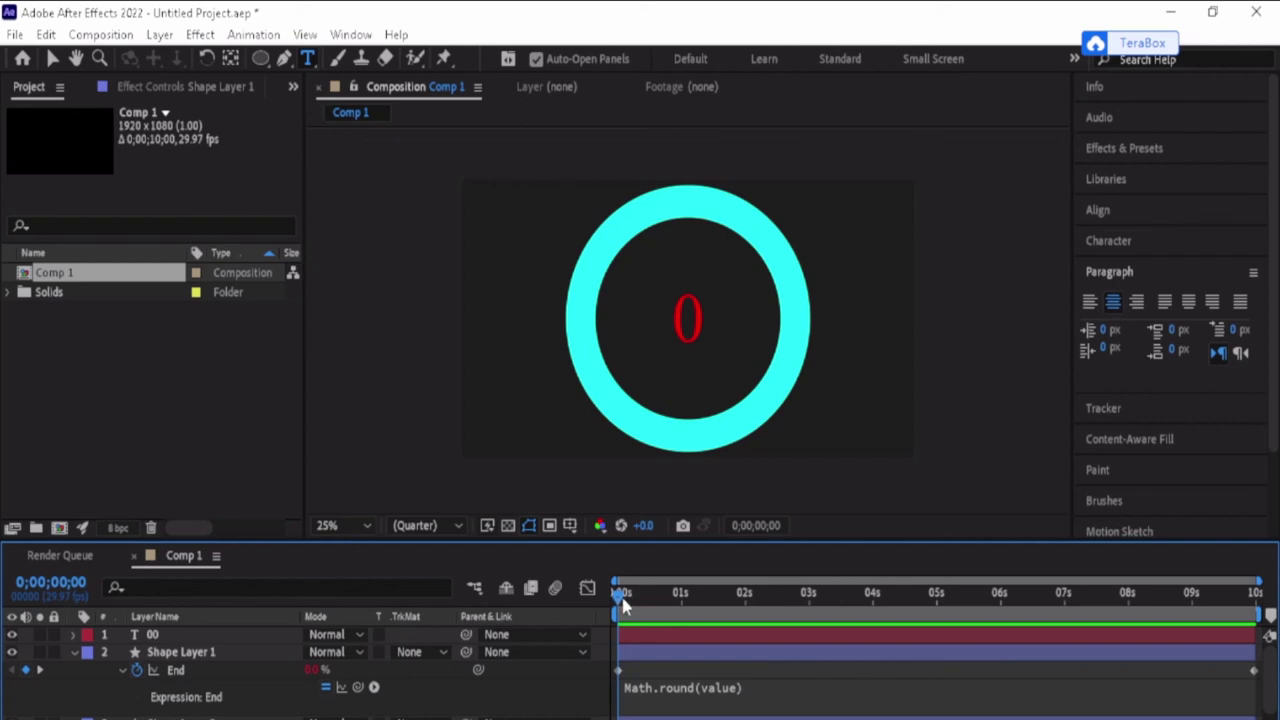
drag(622, 600, 455, 575)
key(space)
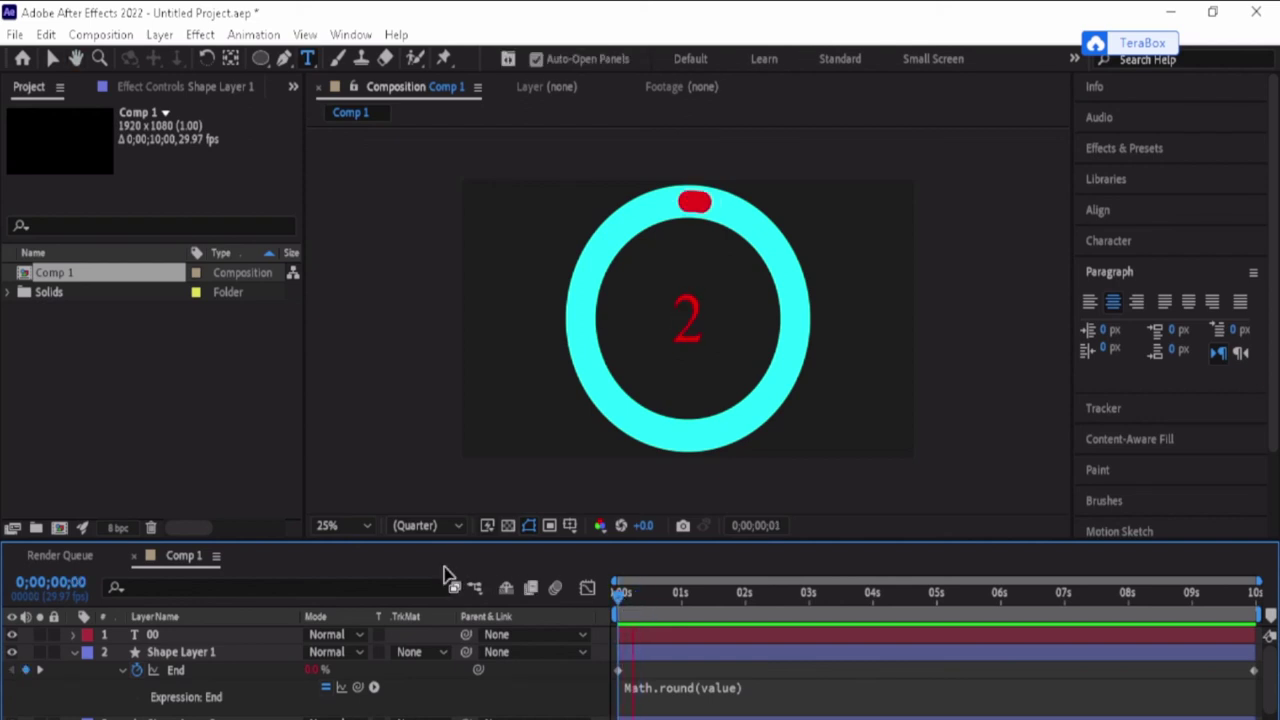